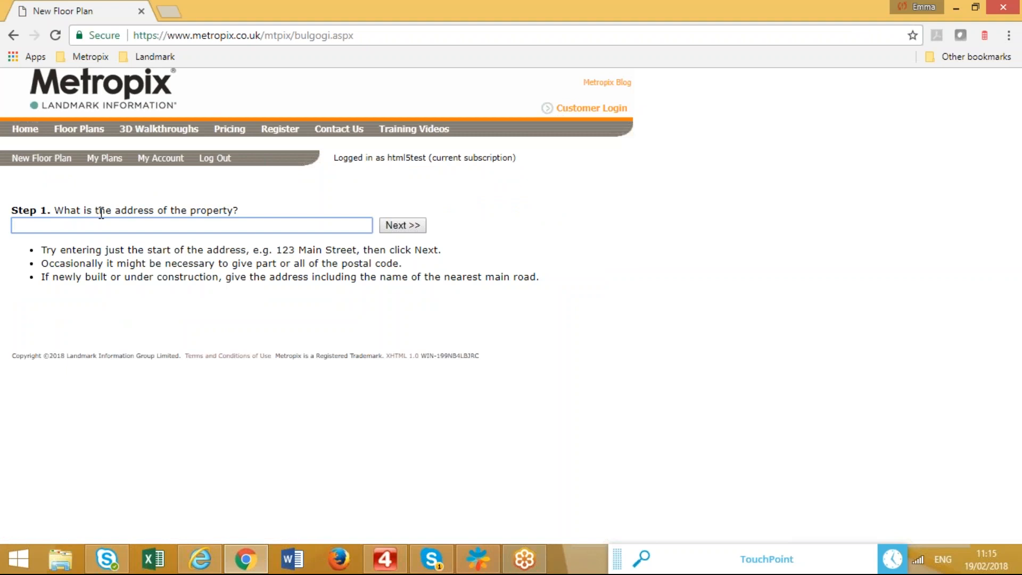
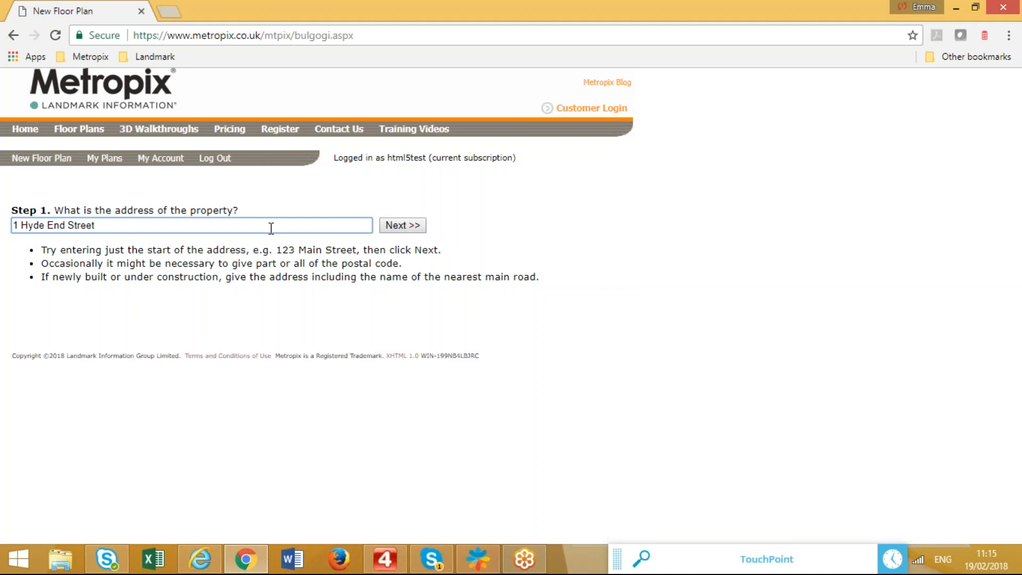
Enter the property's street address in Step 1 and submit it to find the property.
{"action": "left_click", "coordinate": [399, 230]}
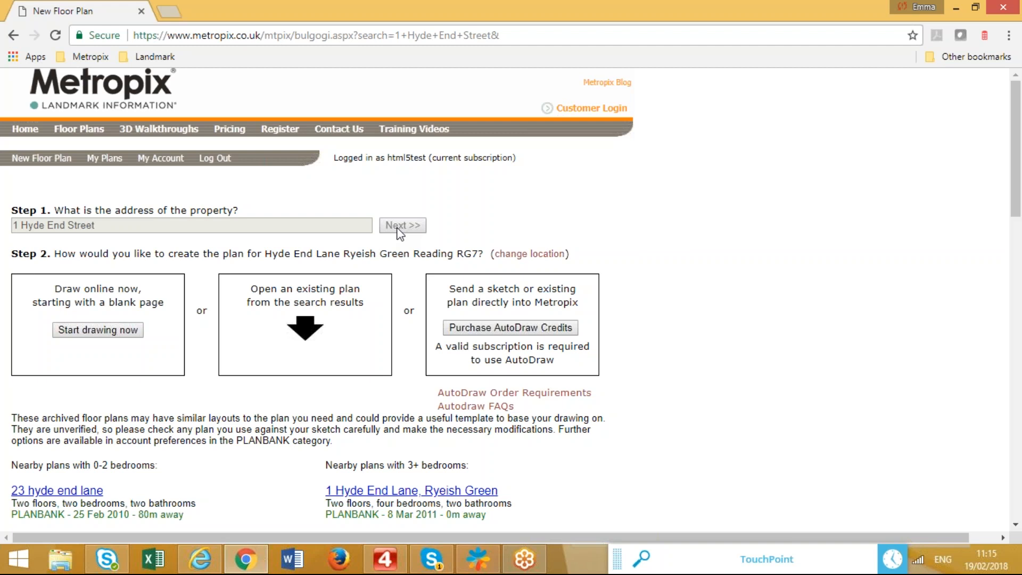
Scroll the results and choose 'Start drawing now' to begin a blank plan in Plan Studio.
{"action": "scroll", "coordinate": [245, 420], "scroll_direction": "down", "scroll_amount": 3}
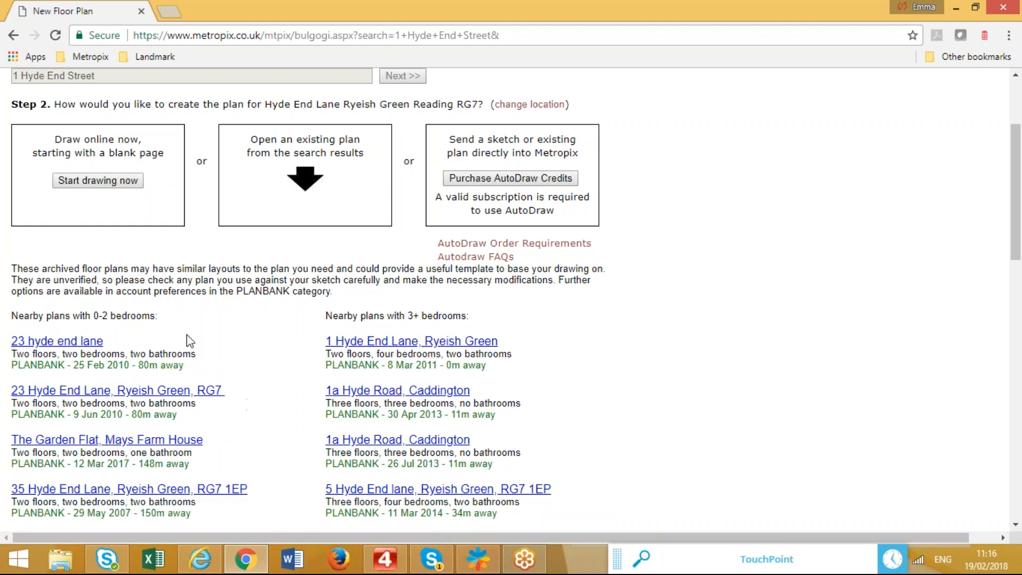
{"action": "left_click", "coordinate": [100, 180]}
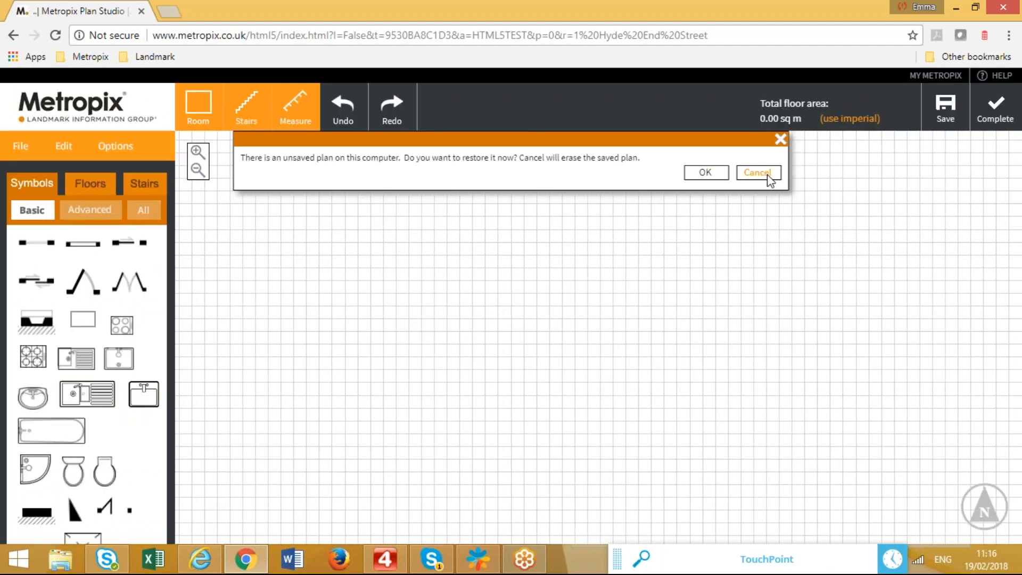
Discard the unsaved plan and draw a 3.66 m by 8.49 m rectangular room.
{"action": "left_click", "coordinate": [761, 171]}
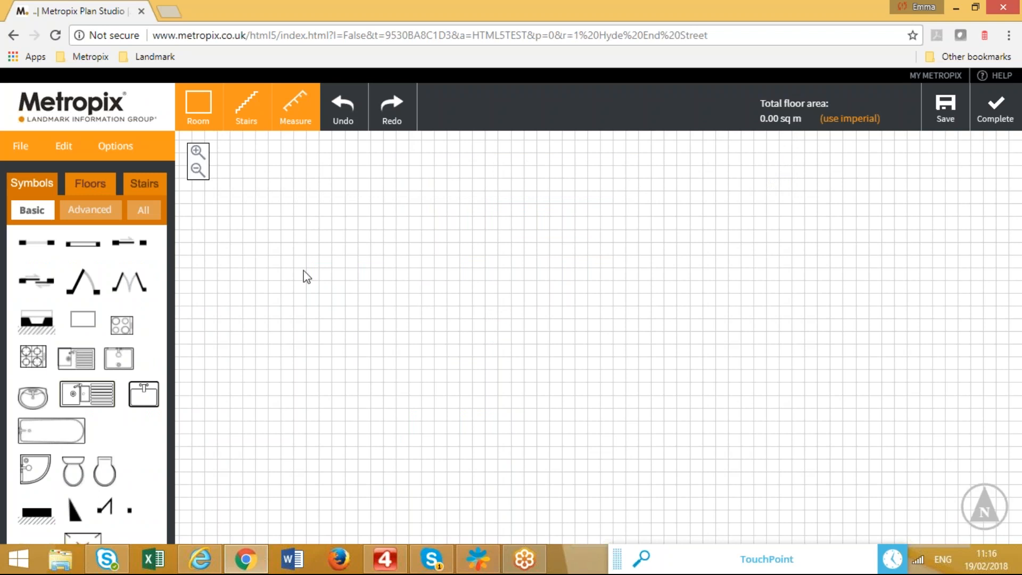
{"action": "left_click", "coordinate": [200, 107]}
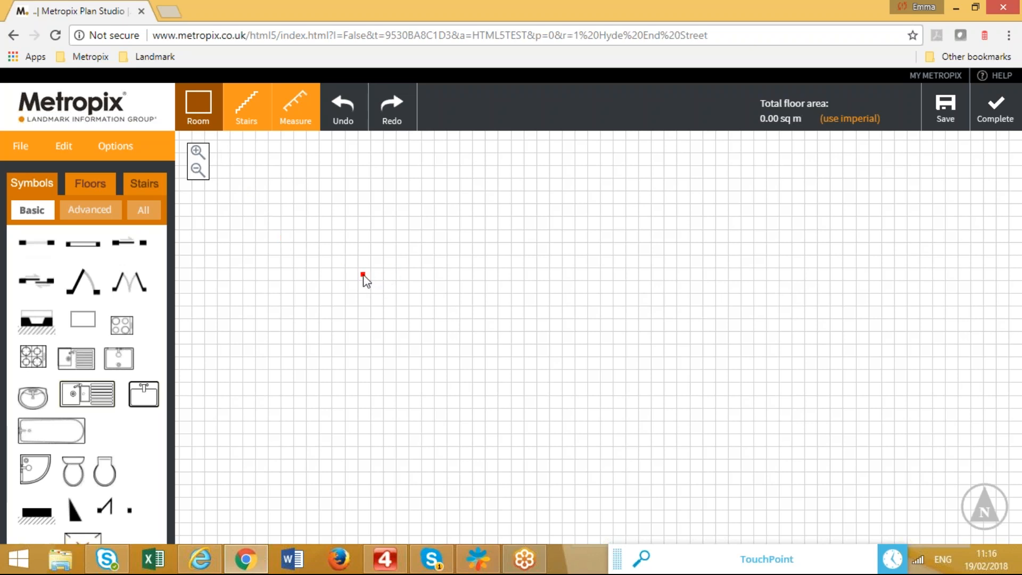
{"action": "key", "text": "Escape"}
{"action": "left_click_drag", "start_coordinate": [387, 326], "coordinate": [455, 491]}
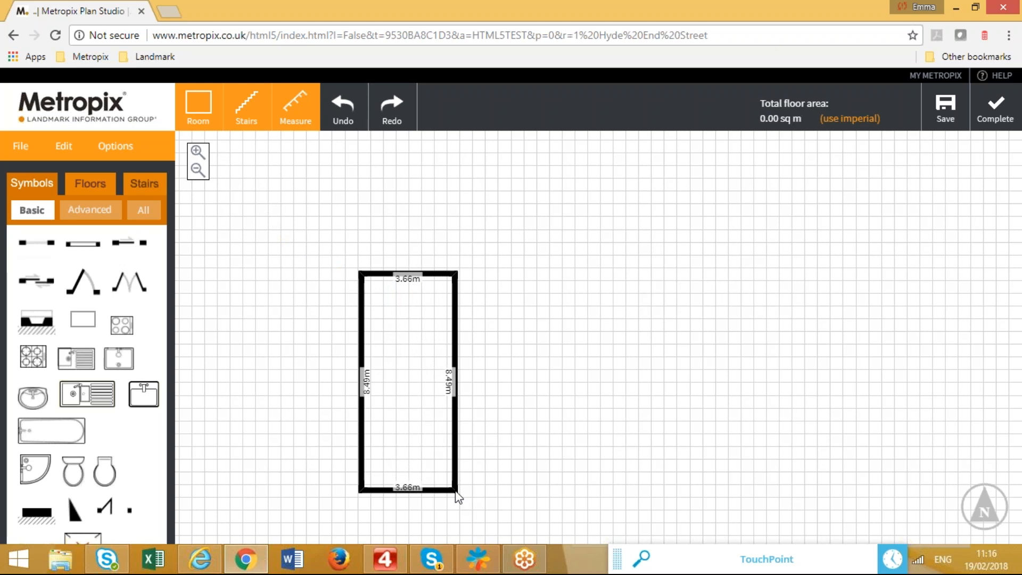
{"action": "left_click_drag", "start_coordinate": [457, 496], "coordinate": [456, 492]}
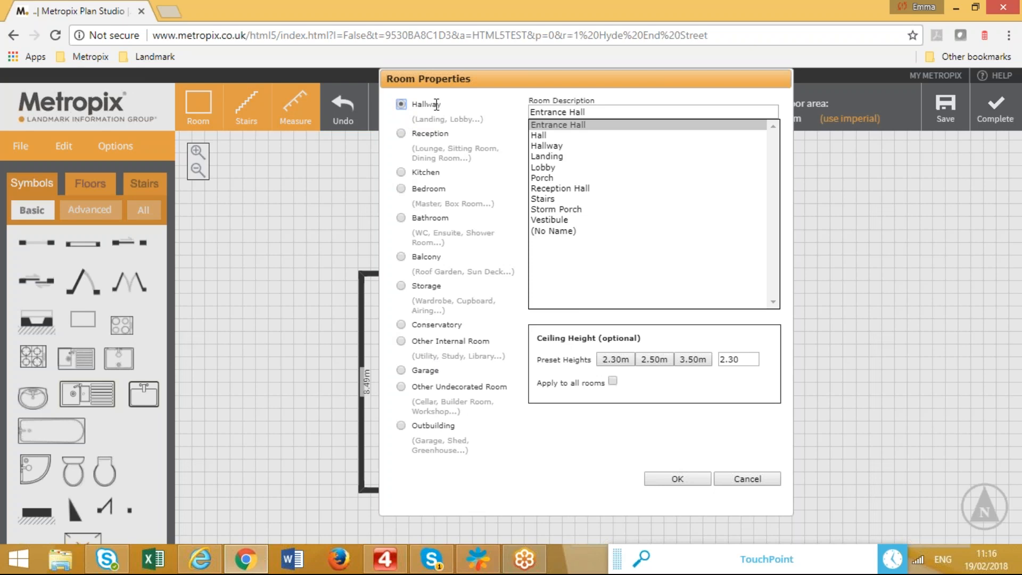
Set the room's description to Hallway in Room Properties and confirm.
{"action": "left_click", "coordinate": [563, 137]}
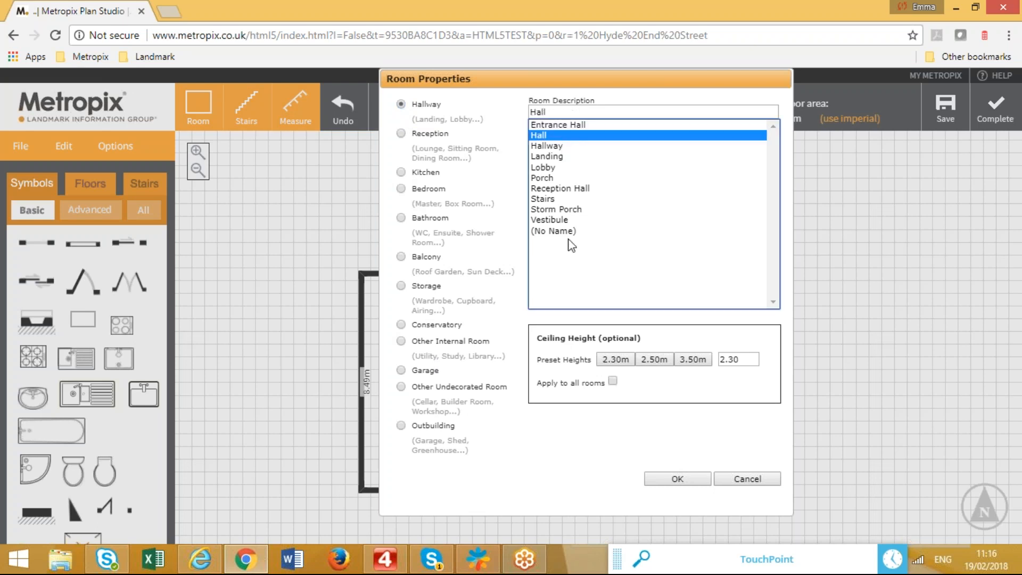
{"action": "double_click", "coordinate": [571, 111]}
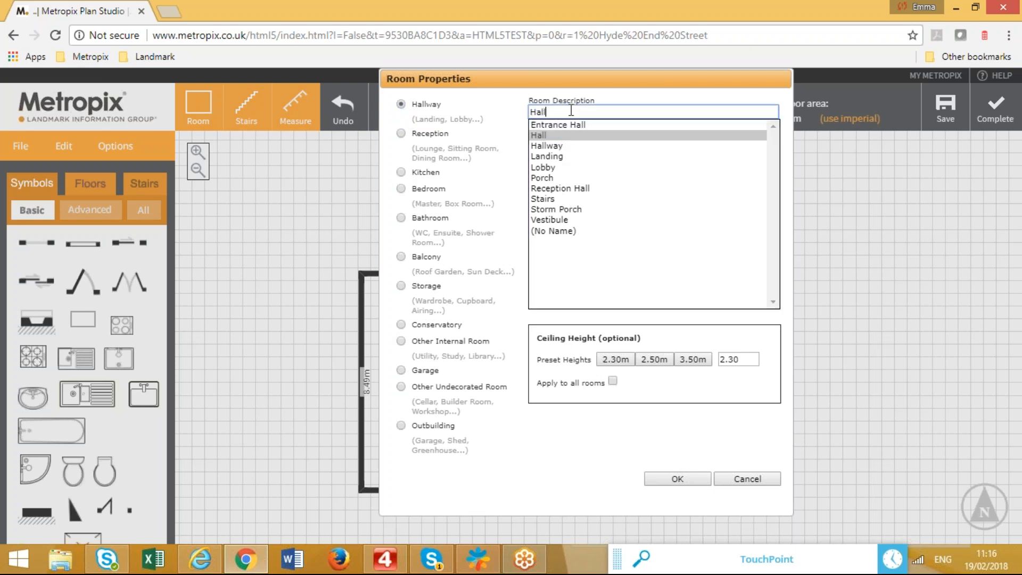
{"action": "type", "text": "bbgkvheughuevfbf"}
{"action": "left_click", "coordinate": [559, 147]}
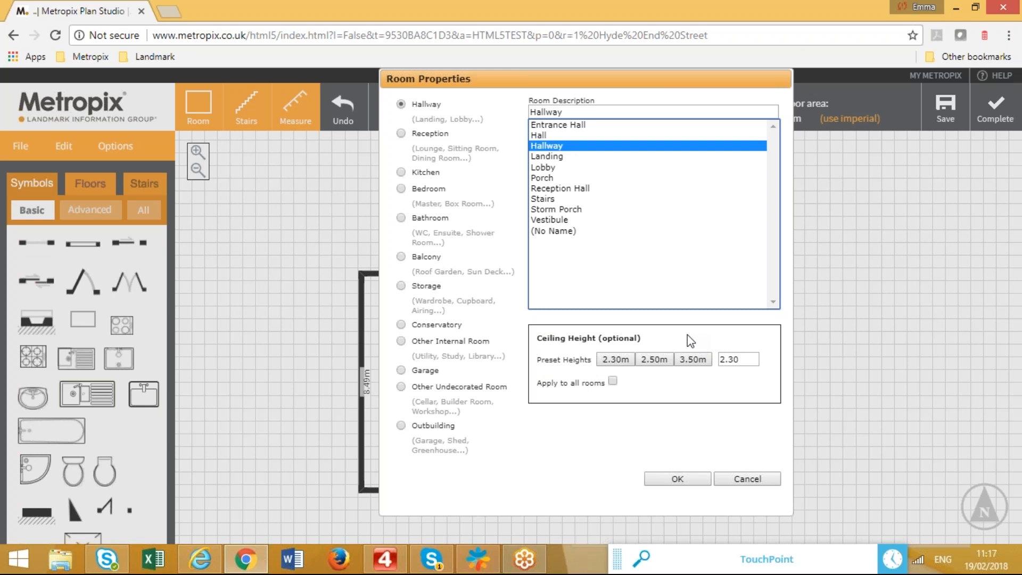
{"action": "left_click", "coordinate": [676, 479]}
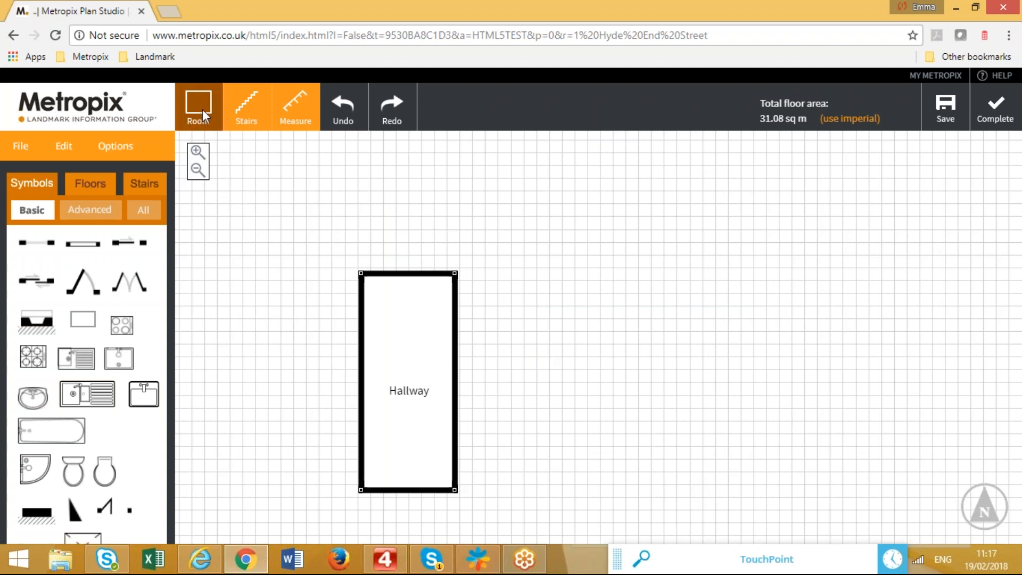
Draw a 6.18 m by 5.65 m room beside the Hallway and label it Reception > Living Room.
{"action": "left_click", "coordinate": [216, 115]}
{"action": "left_click_drag", "start_coordinate": [459, 493], "coordinate": [615, 351]}
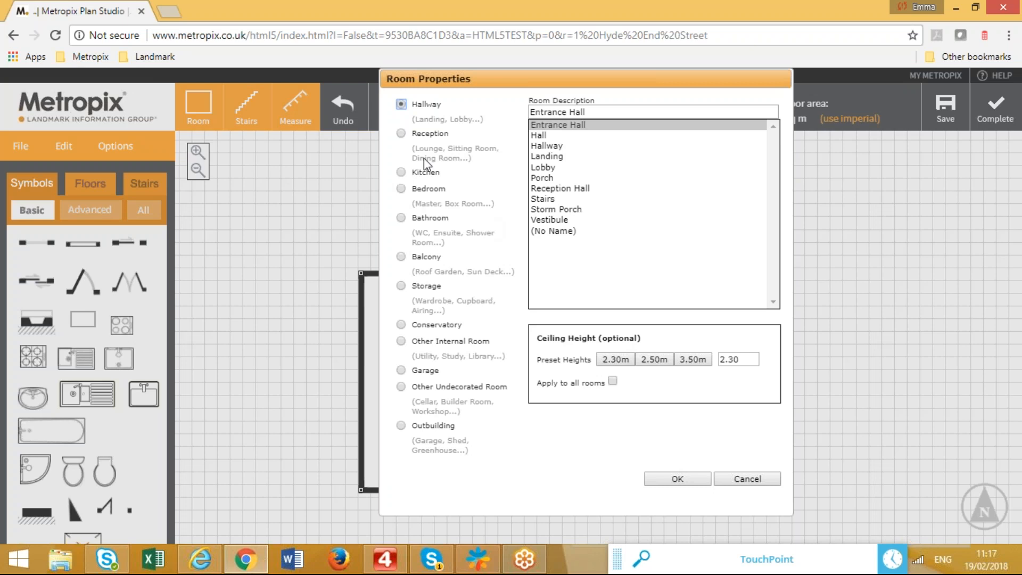
{"action": "left_click", "coordinate": [426, 139]}
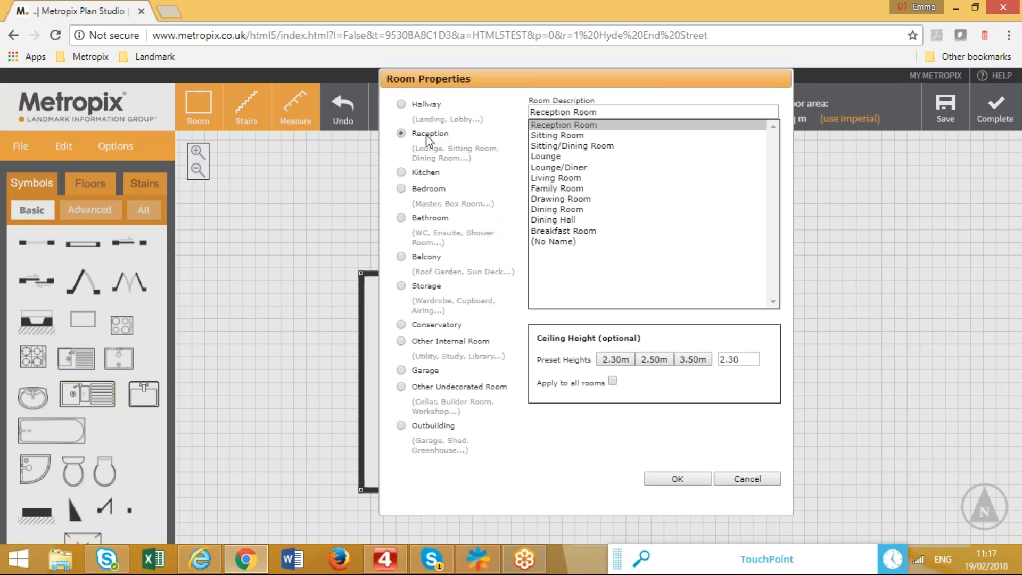
{"action": "left_click", "coordinate": [576, 179]}
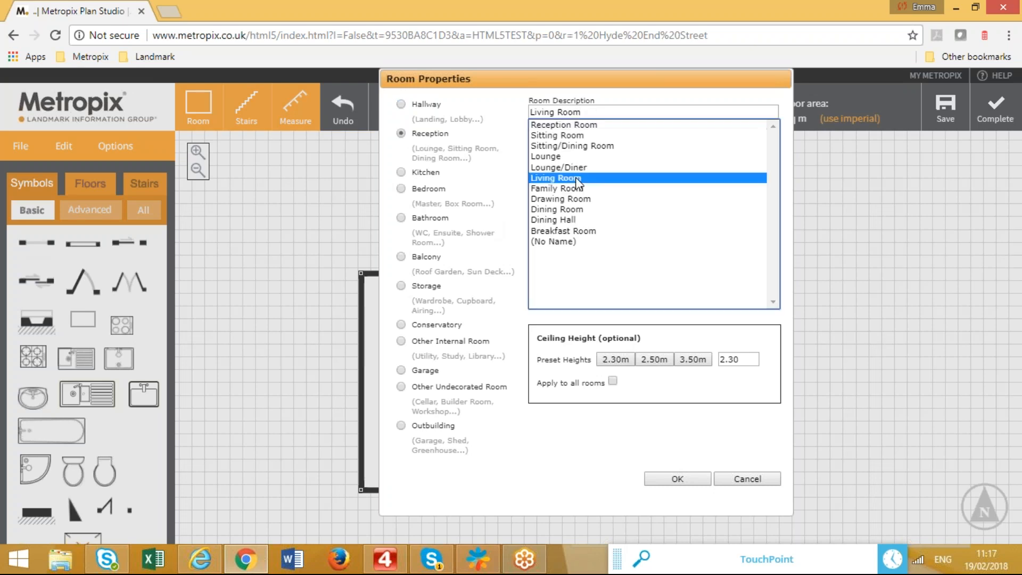
{"action": "left_click", "coordinate": [673, 479]}
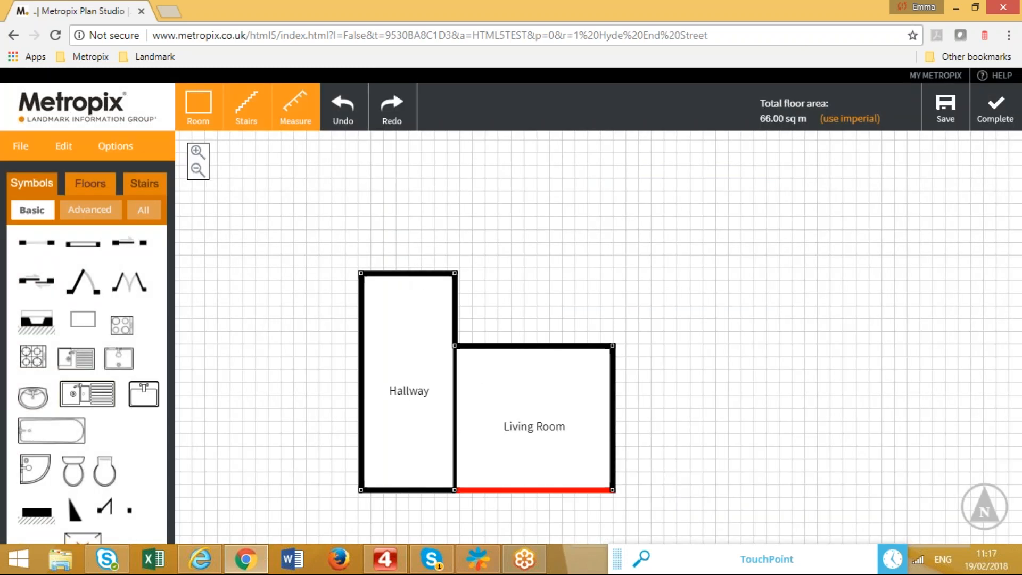
Add a Dining Room above the Living Room and extend the Hallway to 11.30 m.
{"action": "left_click", "coordinate": [199, 105]}
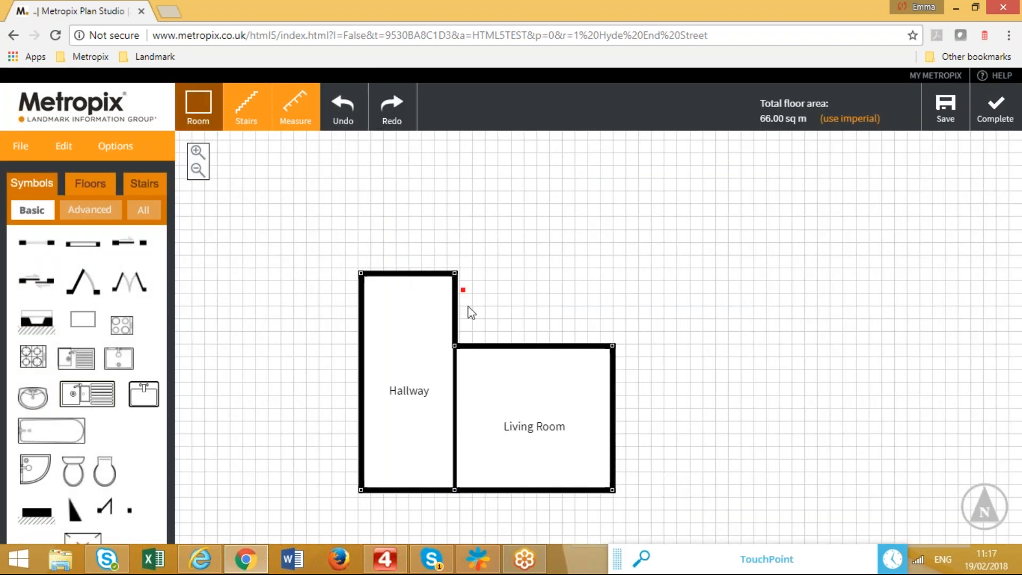
{"action": "left_click_drag", "start_coordinate": [455, 345], "coordinate": [612, 208]}
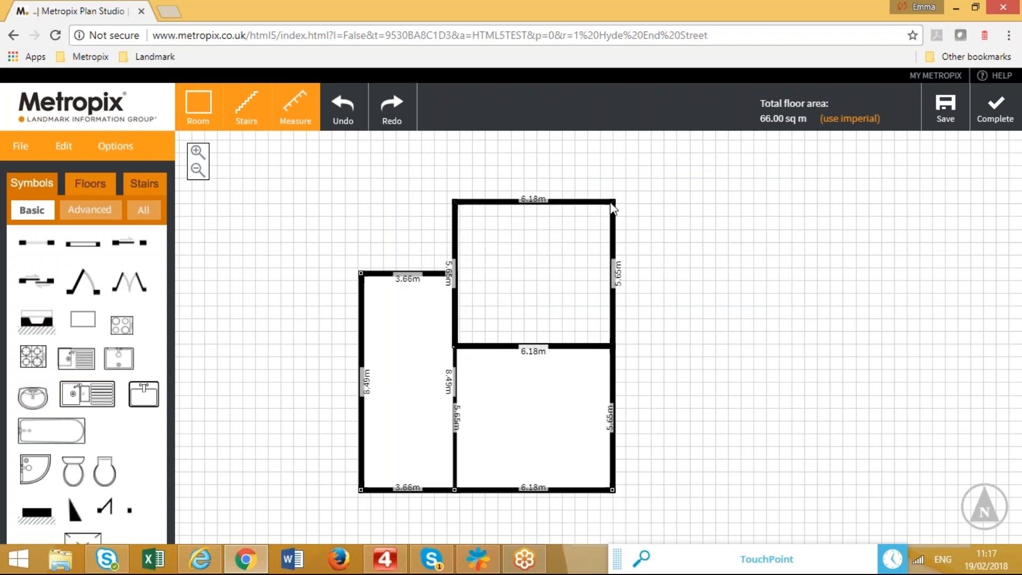
{"action": "left_click_drag", "start_coordinate": [612, 207], "coordinate": [612, 207]}
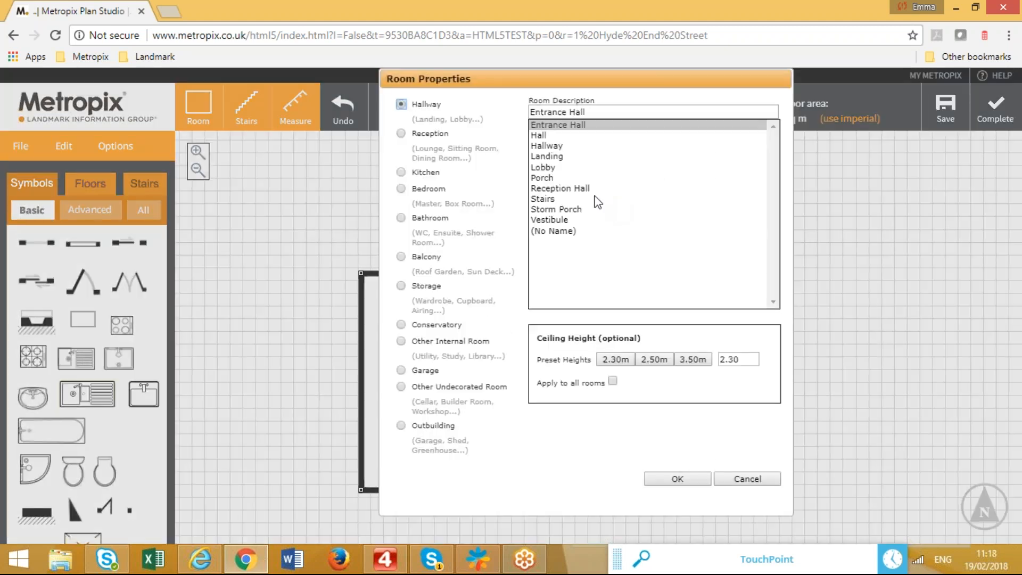
{"action": "left_click", "coordinate": [429, 136]}
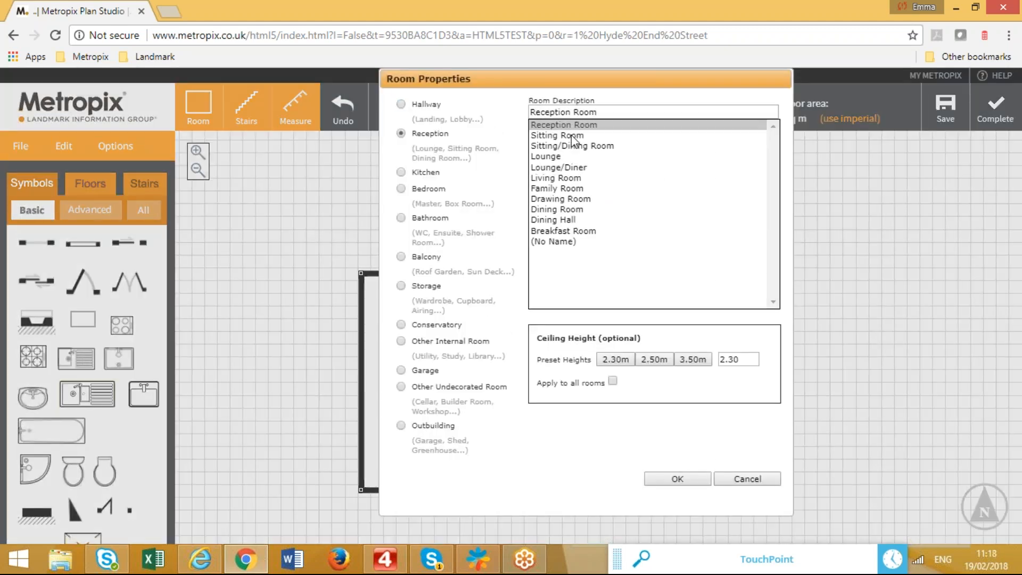
{"action": "left_click", "coordinate": [577, 210]}
{"action": "left_click", "coordinate": [675, 479]}
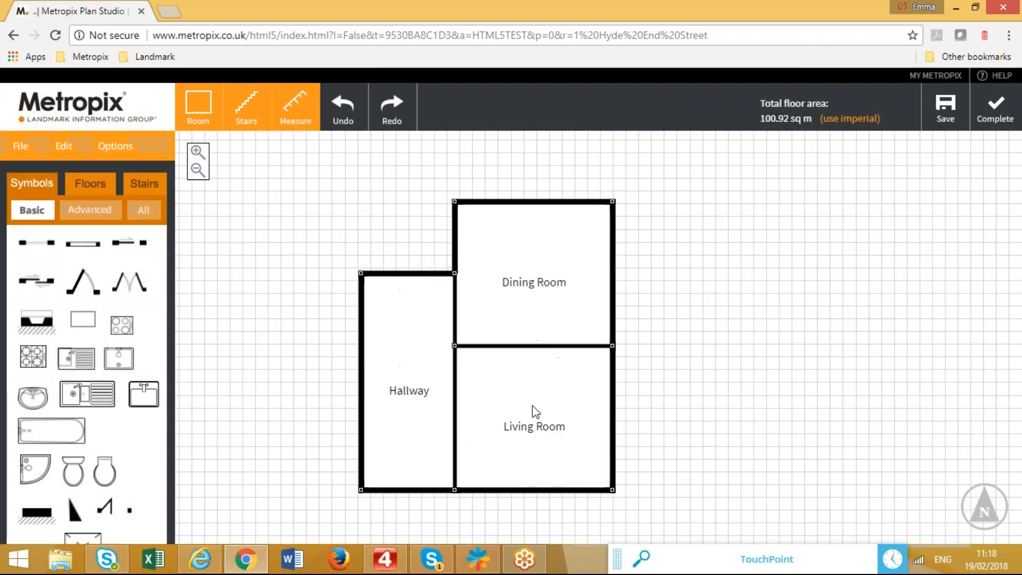
{"action": "left_click_drag", "start_coordinate": [407, 273], "coordinate": [408, 201]}
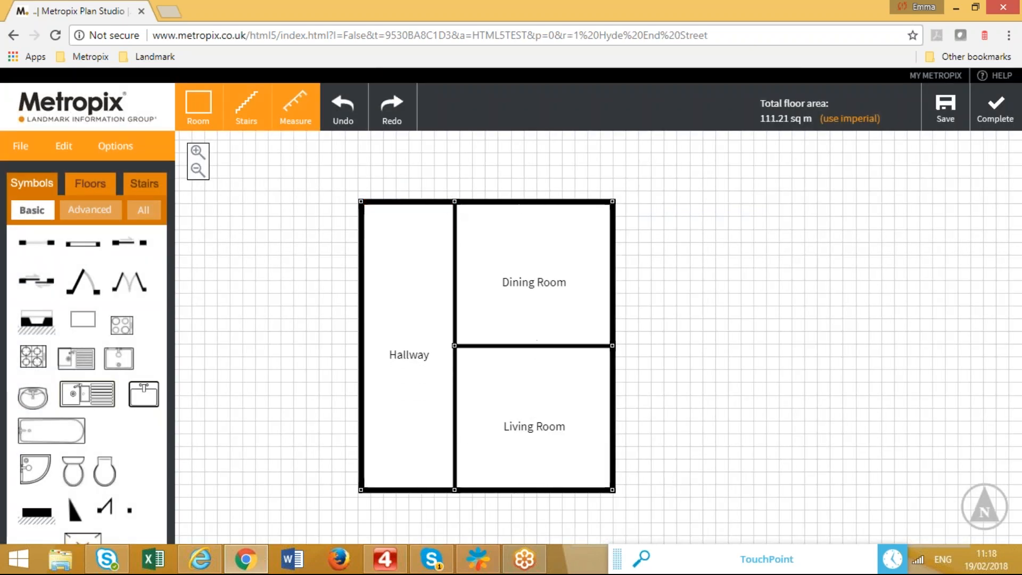
Move the Hallway/Dining Room wall right, widening the Hallway to 4.45 m and narrowing the Dining Room to 5.39 m.
{"action": "left_click", "coordinate": [114, 145]}
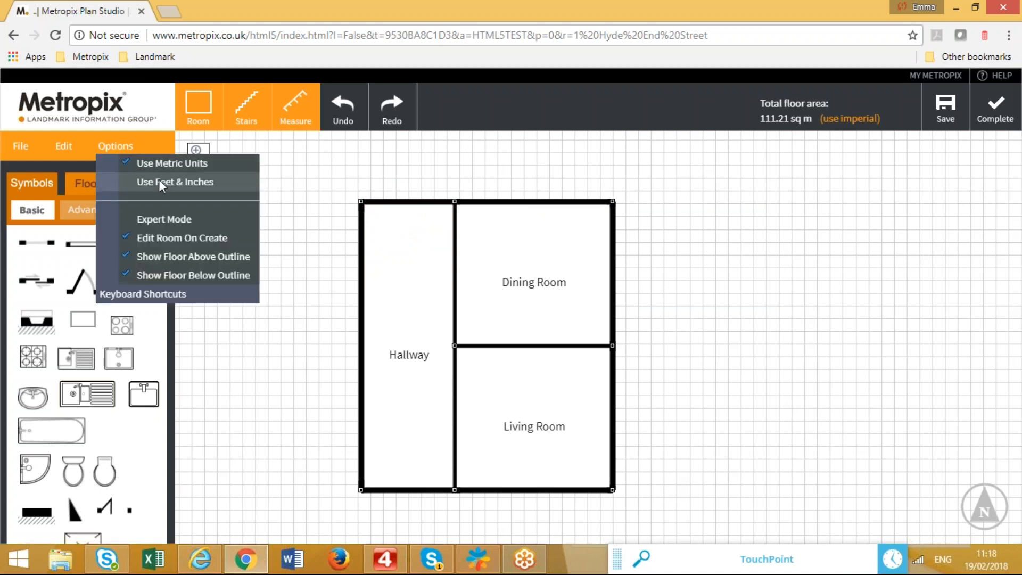
{"action": "left_click", "coordinate": [292, 179]}
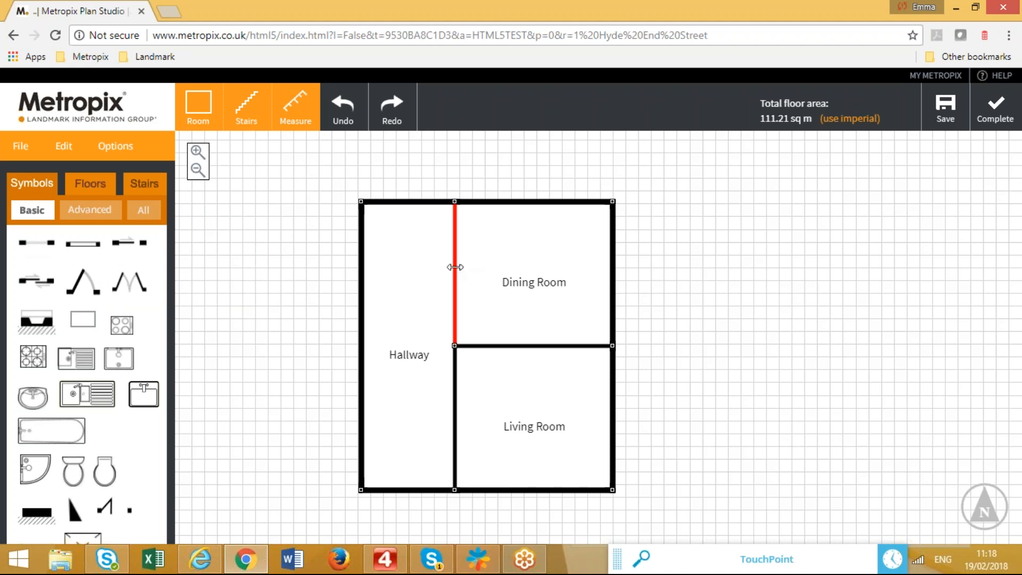
{"action": "left_click_drag", "start_coordinate": [455, 267], "coordinate": [481, 267]}
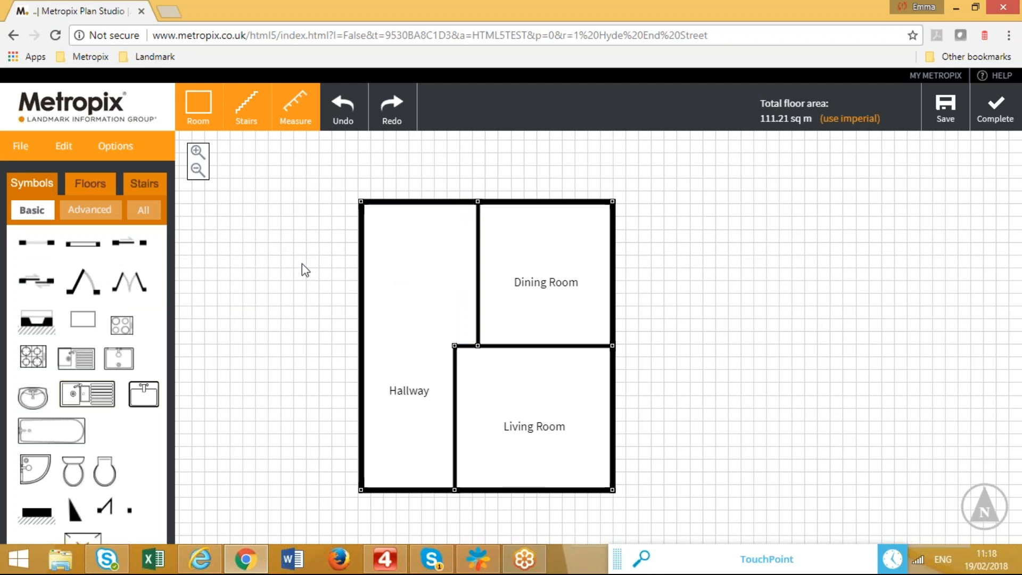
{"action": "left_click_drag", "start_coordinate": [289, 230], "coordinate": [273, 286]}
Draw a 9.84 m by 4.42 m room above the Hallway and Dining Room and label it Kitchen.
{"action": "left_click", "coordinate": [195, 104]}
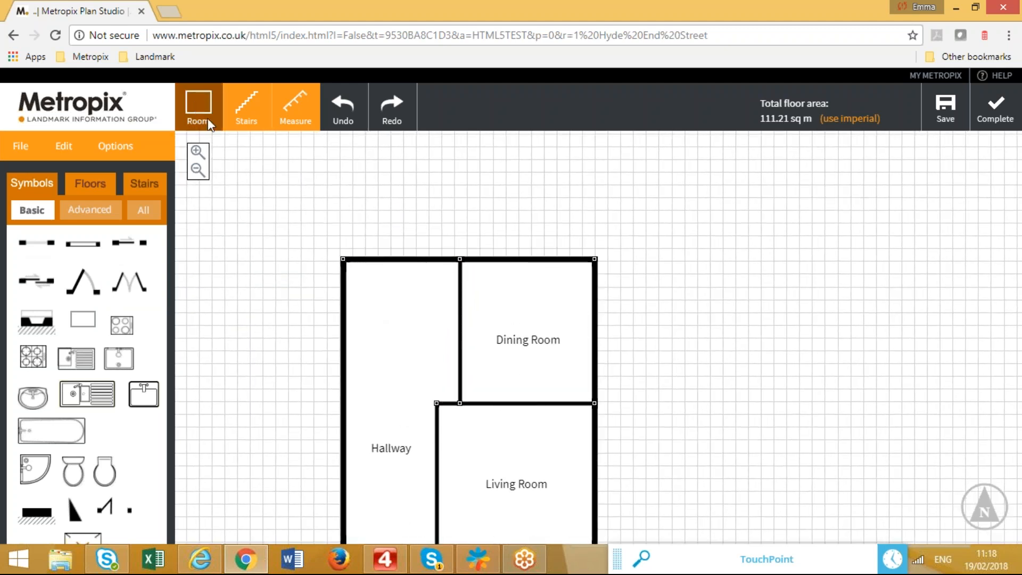
{"action": "left_click_drag", "start_coordinate": [343, 259], "coordinate": [594, 150]}
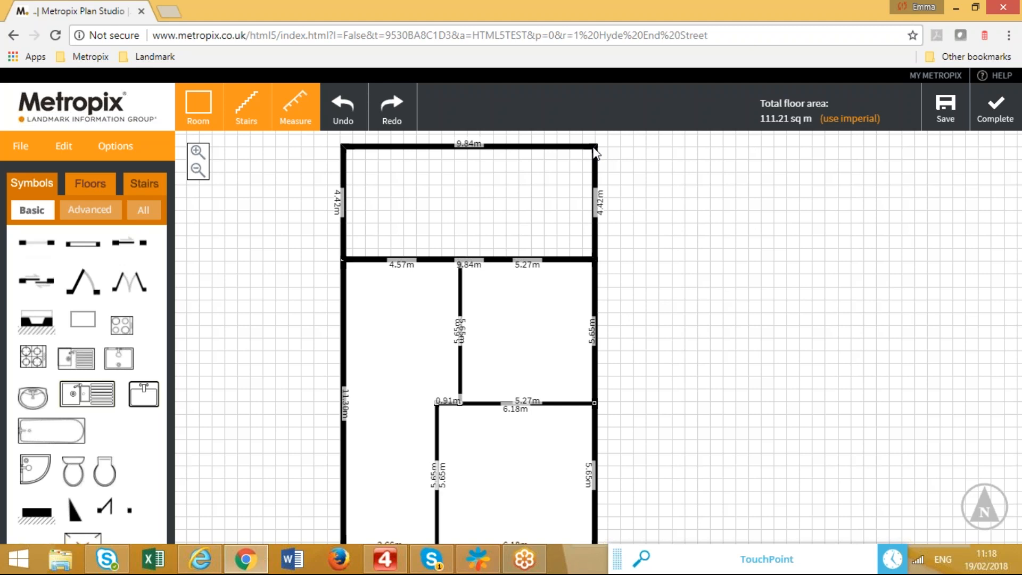
{"action": "double_click", "coordinate": [595, 153]}
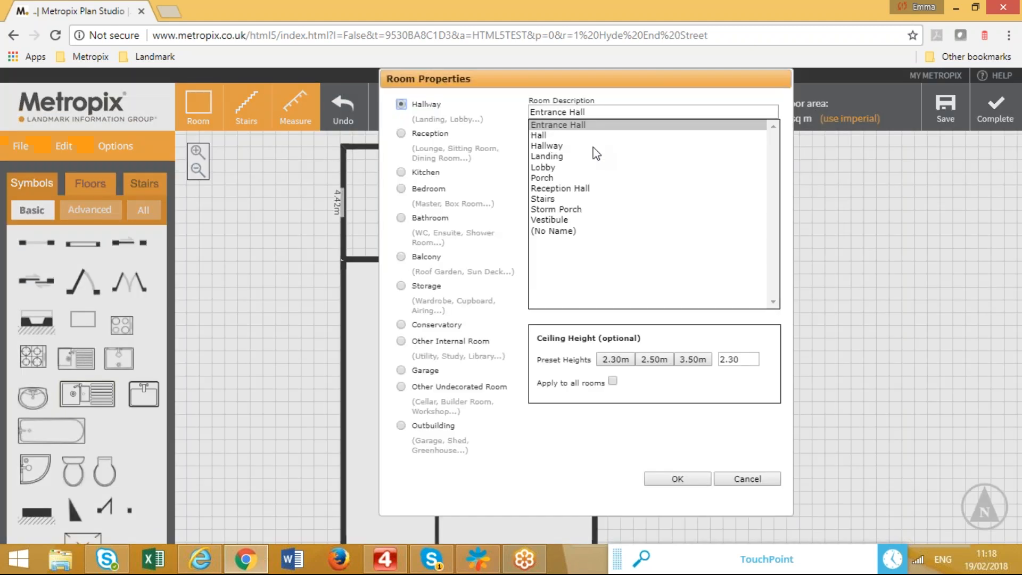
{"action": "left_click", "coordinate": [429, 173]}
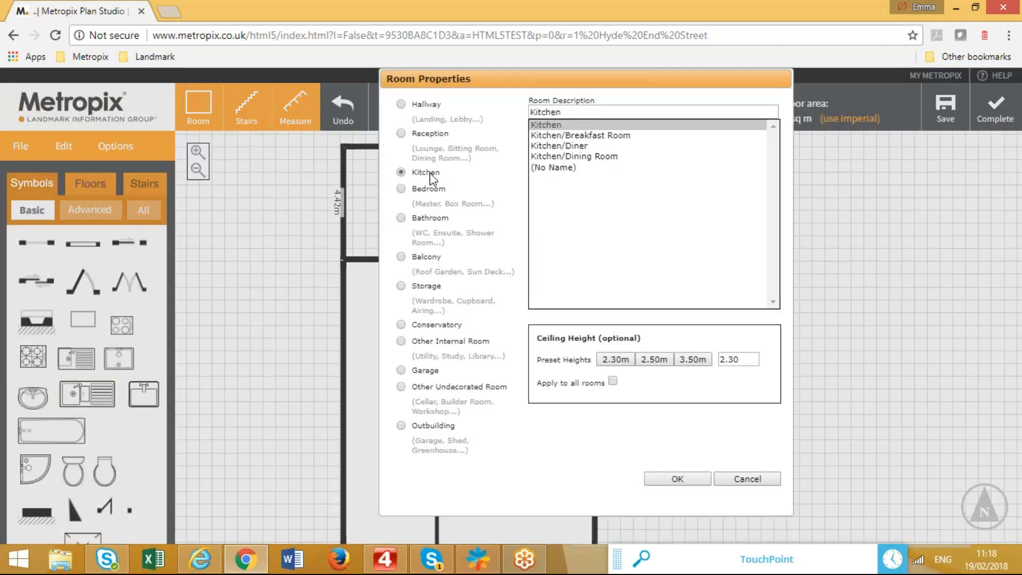
{"action": "left_click", "coordinate": [665, 478]}
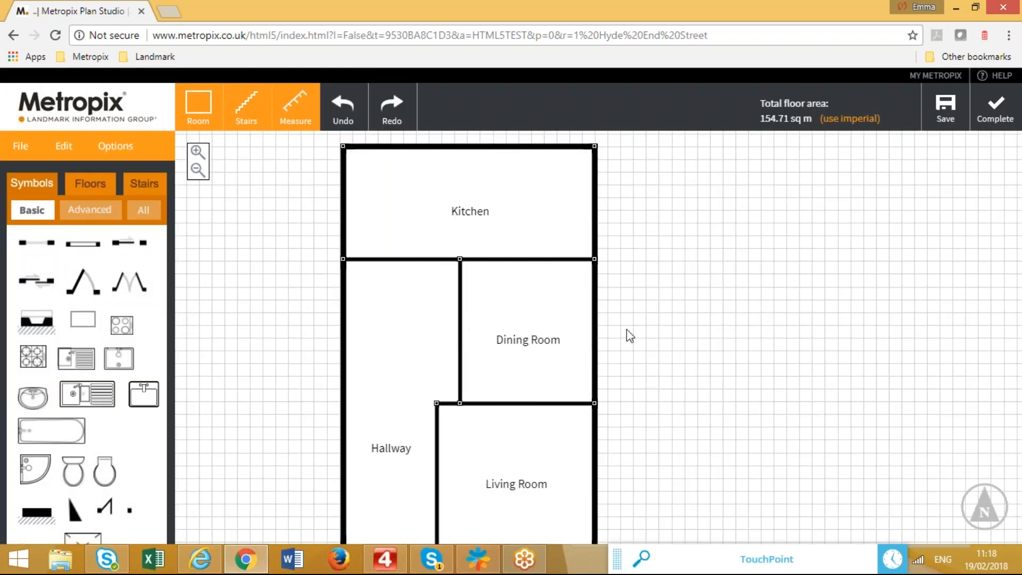
Pull the Kitchen's top wall up to deepen the Kitchen to 4.83 m.
{"action": "left_click_drag", "start_coordinate": [688, 317], "coordinate": [700, 369]}
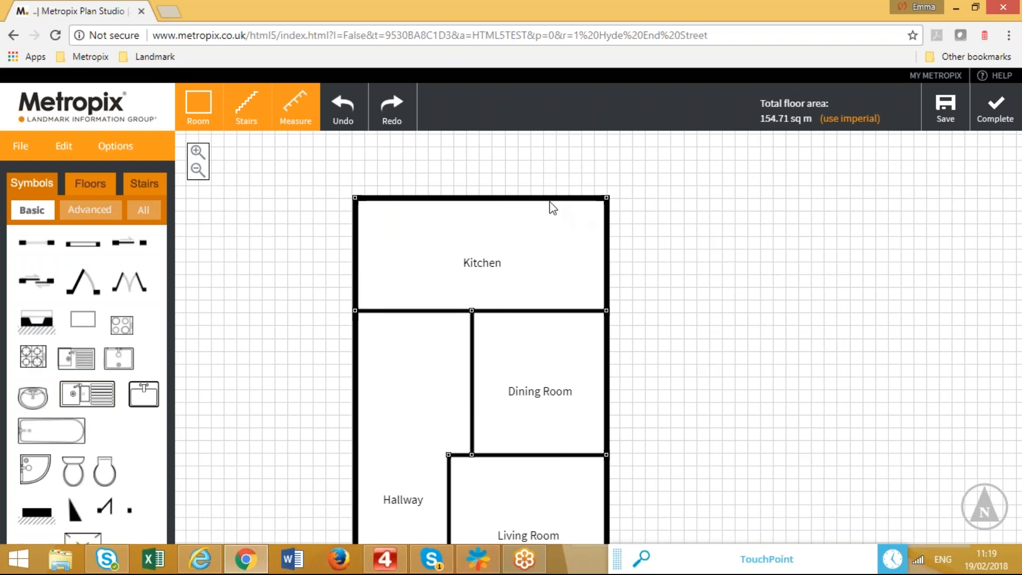
{"action": "left_click_drag", "start_coordinate": [548, 198], "coordinate": [547, 184]}
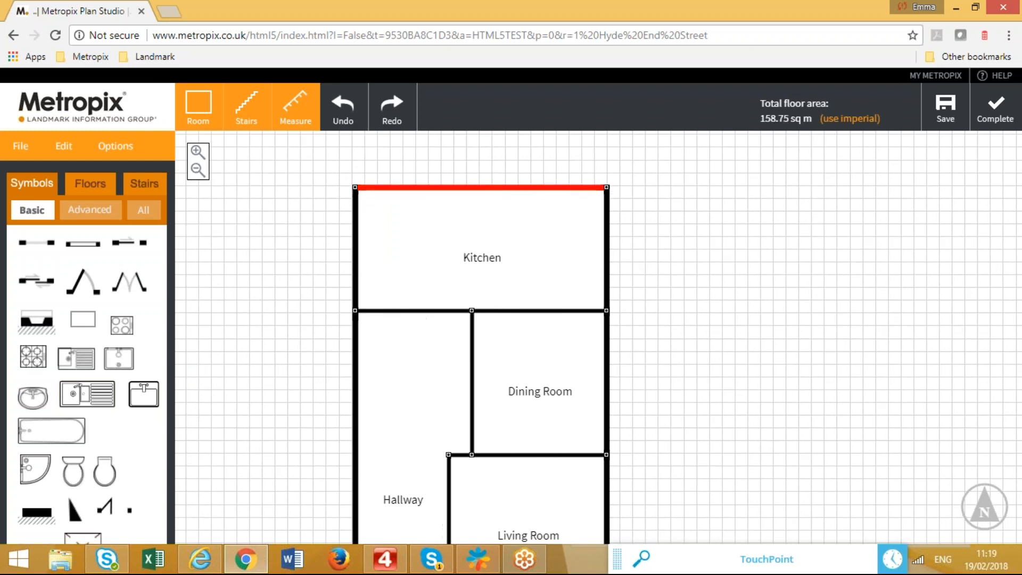
{"action": "left_click_drag", "start_coordinate": [680, 406], "coordinate": [680, 368]}
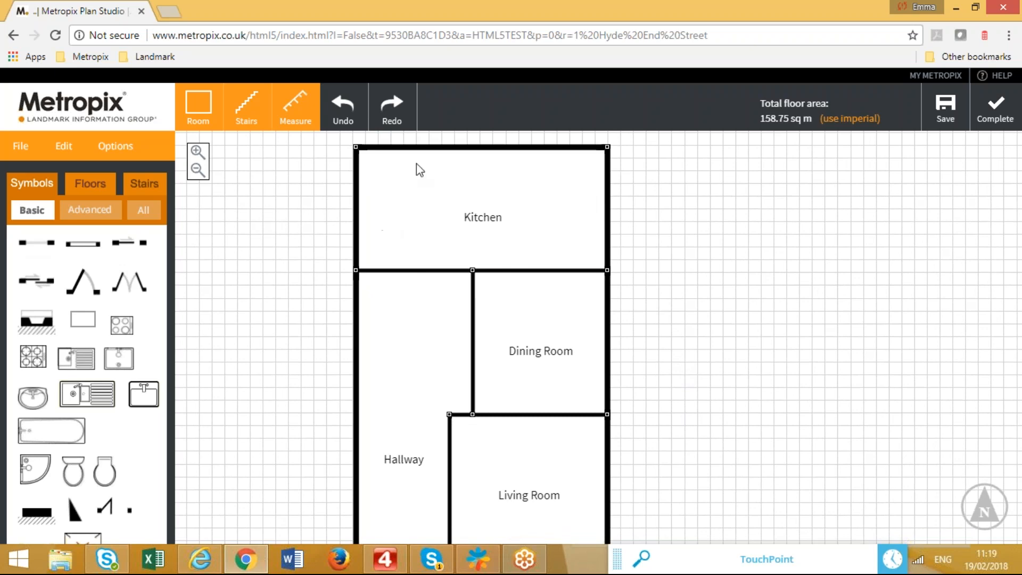
{"action": "left_click_drag", "start_coordinate": [666, 438], "coordinate": [625, 422]}
{"action": "left_click_drag", "start_coordinate": [372, 241], "coordinate": [337, 234]}
{"action": "left_click_drag", "start_coordinate": [629, 267], "coordinate": [518, 224]}
{"action": "left_click_drag", "start_coordinate": [723, 383], "coordinate": [702, 300]}
{"action": "left_click_drag", "start_coordinate": [709, 445], "coordinate": [712, 372]}
{"action": "left_click_drag", "start_coordinate": [710, 269], "coordinate": [719, 340]}
{"action": "left_click_drag", "start_coordinate": [716, 461], "coordinate": [702, 365]}
{"action": "left_click_drag", "start_coordinate": [680, 440], "coordinate": [679, 373]}
Shift the Hallway walls so the Dining Room is 5.10 m and the Living Room 7.50 m wide.
{"action": "mouse_move", "coordinate": [481, 251]}
{"action": "left_mouse_down"}
{"action": "mouse_move", "coordinate": [509, 247]}
{"action": "mouse_move", "coordinate": [496, 246]}
{"action": "mouse_move", "coordinate": [493, 261]}
{"action": "left_mouse_up"}
{"action": "left_click", "coordinate": [733, 275]}
{"action": "left_click_drag", "start_coordinate": [732, 276], "coordinate": [729, 368]}
{"action": "left_click_drag", "start_coordinate": [453, 481], "coordinate": [421, 486]}
{"action": "left_click", "coordinate": [726, 439]}
{"action": "left_click_drag", "start_coordinate": [695, 366], "coordinate": [698, 285]}
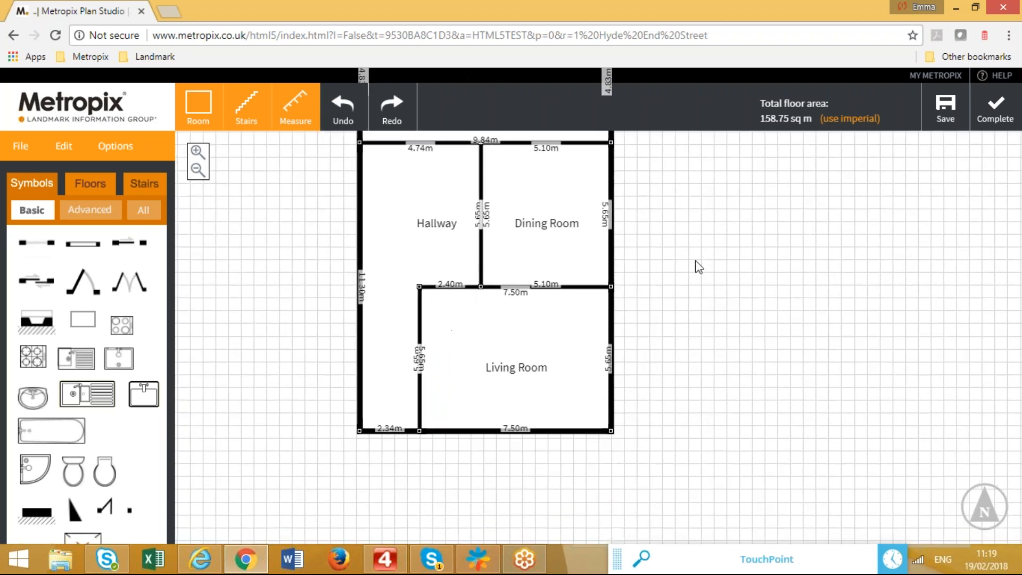
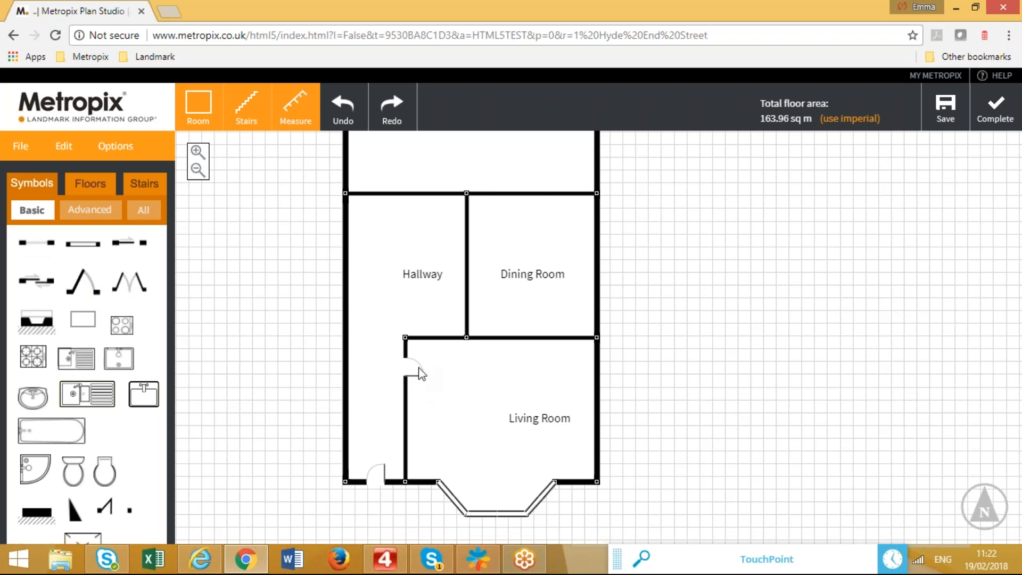
Place a door in the Hallway–Dining Room wall opening into the Dining Room, widened to 1.00 m.
{"action": "left_click_drag", "start_coordinate": [85, 285], "coordinate": [475, 317]}
{"action": "left_click", "coordinate": [476, 323]}
{"action": "left_click", "coordinate": [471, 322]}
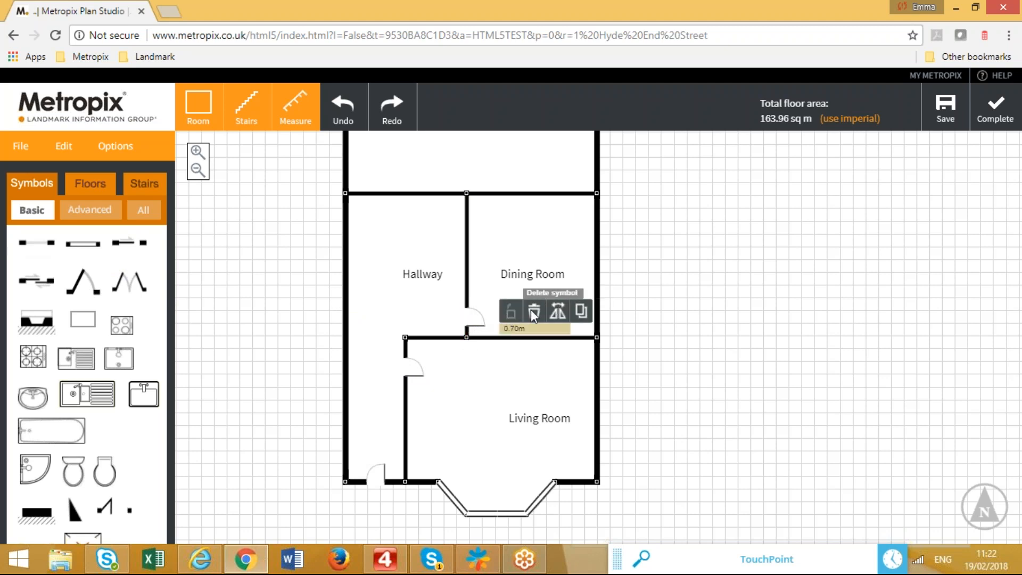
{"action": "left_click", "coordinate": [559, 314]}
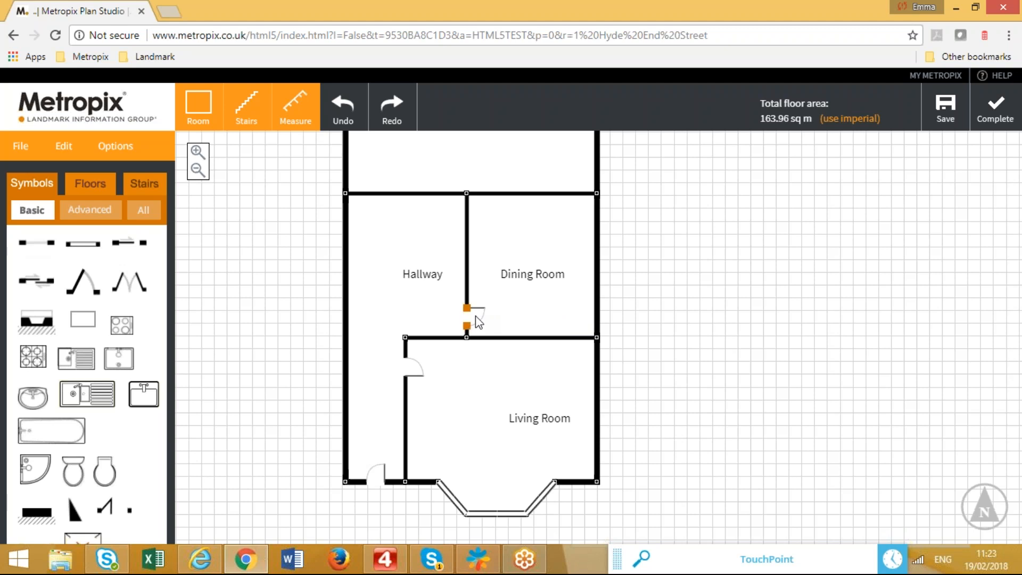
{"action": "left_click_drag", "start_coordinate": [467, 323], "coordinate": [476, 313]}
{"action": "left_click_drag", "start_coordinate": [467, 325], "coordinate": [470, 330]}
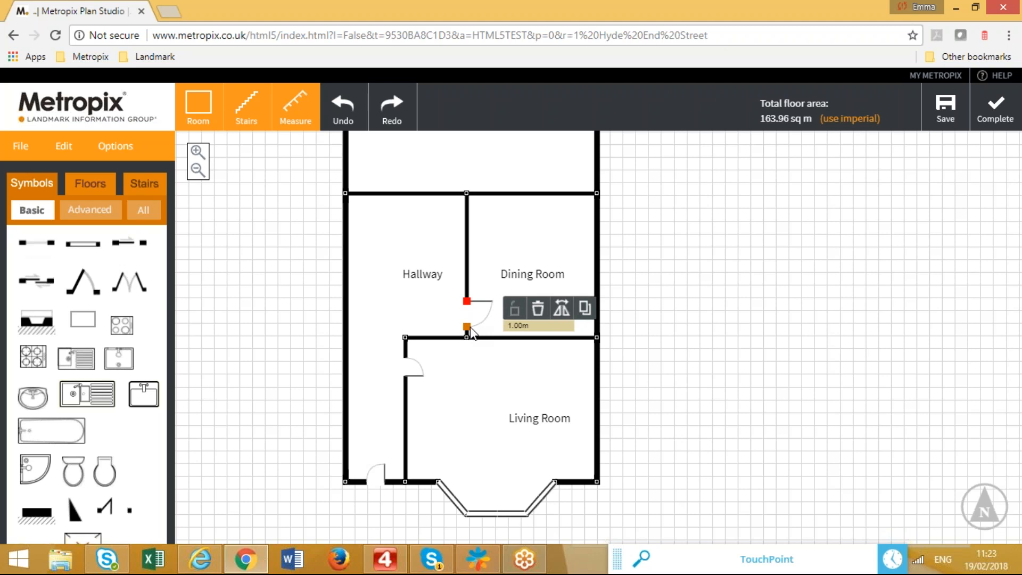
Replace the Hallway–Dining Room door with one set lower on the wall, and add a Dining Room window.
{"action": "left_click", "coordinate": [538, 308]}
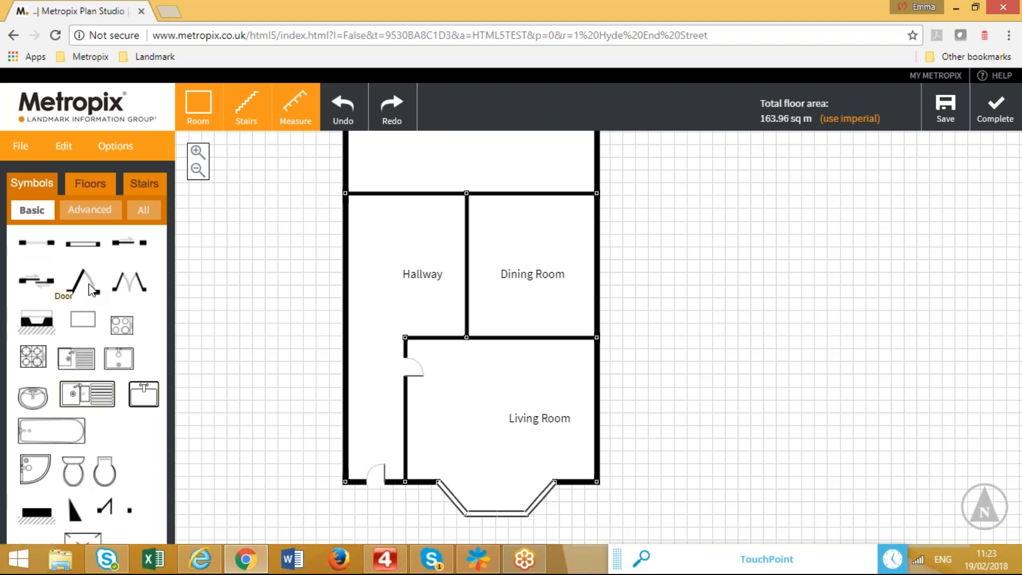
{"action": "left_click_drag", "start_coordinate": [84, 285], "coordinate": [479, 327]}
{"action": "left_click_drag", "start_coordinate": [652, 306], "coordinate": [625, 415]}
{"action": "left_click_drag", "start_coordinate": [84, 248], "coordinate": [562, 345]}
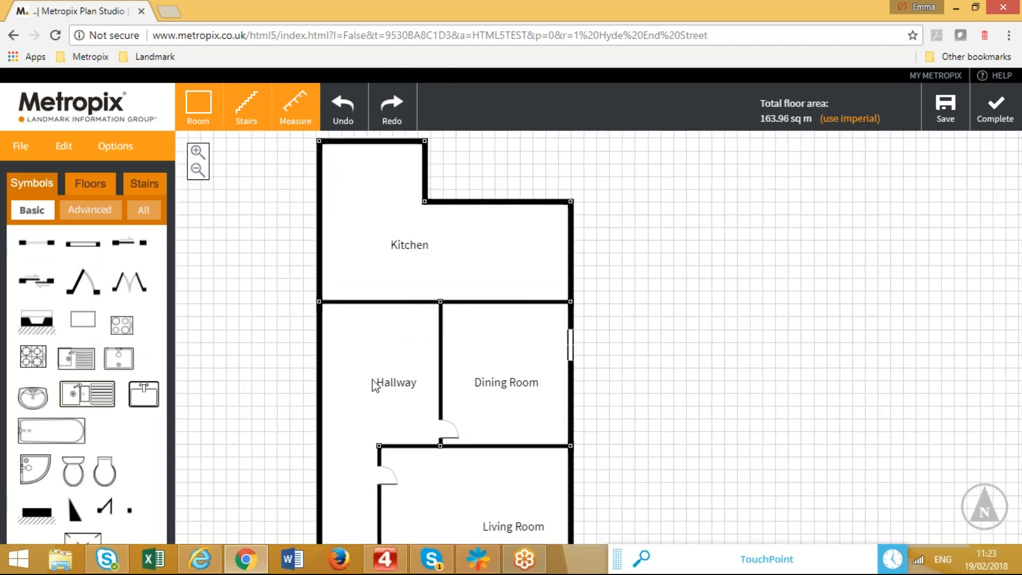
{"action": "left_click_drag", "start_coordinate": [83, 246], "coordinate": [488, 207]}
Widen the Kitchen's upper-wall window from 1.20 m to about 3.16 m.
{"action": "left_click", "coordinate": [487, 202]}
{"action": "left_click", "coordinate": [491, 205]}
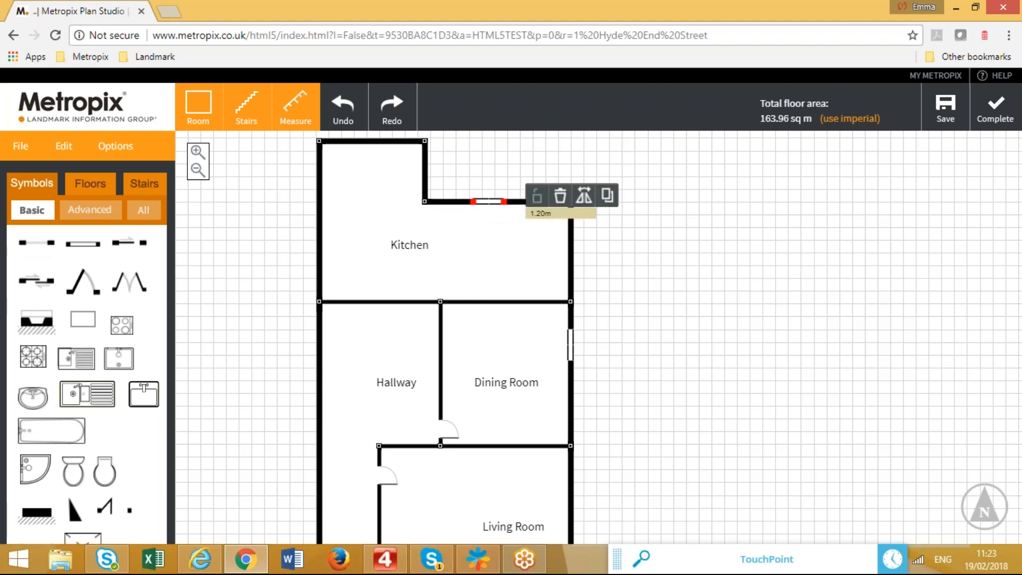
{"action": "left_click_drag", "start_coordinate": [504, 201], "coordinate": [529, 204]}
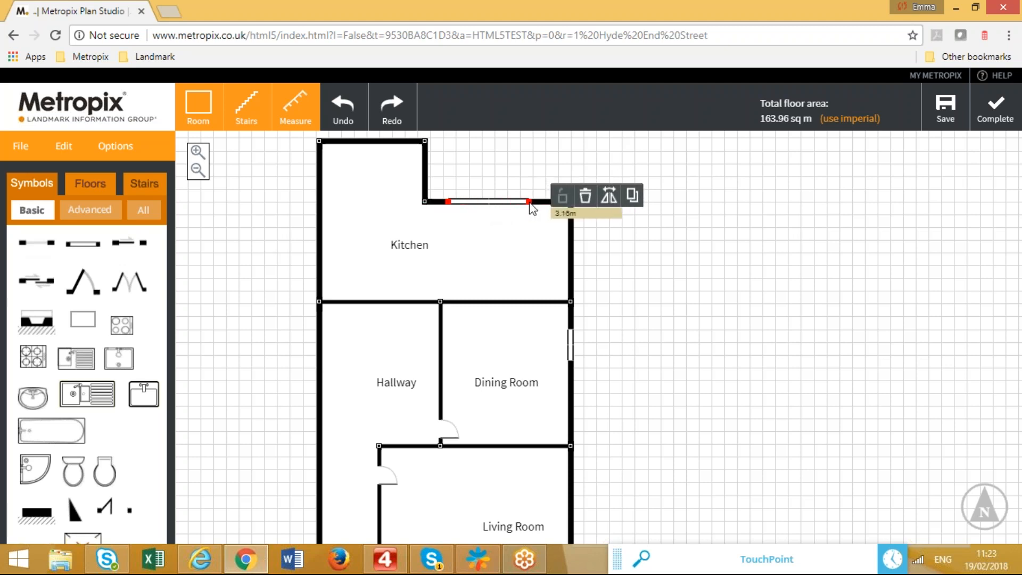
{"action": "left_click", "coordinate": [404, 257]}
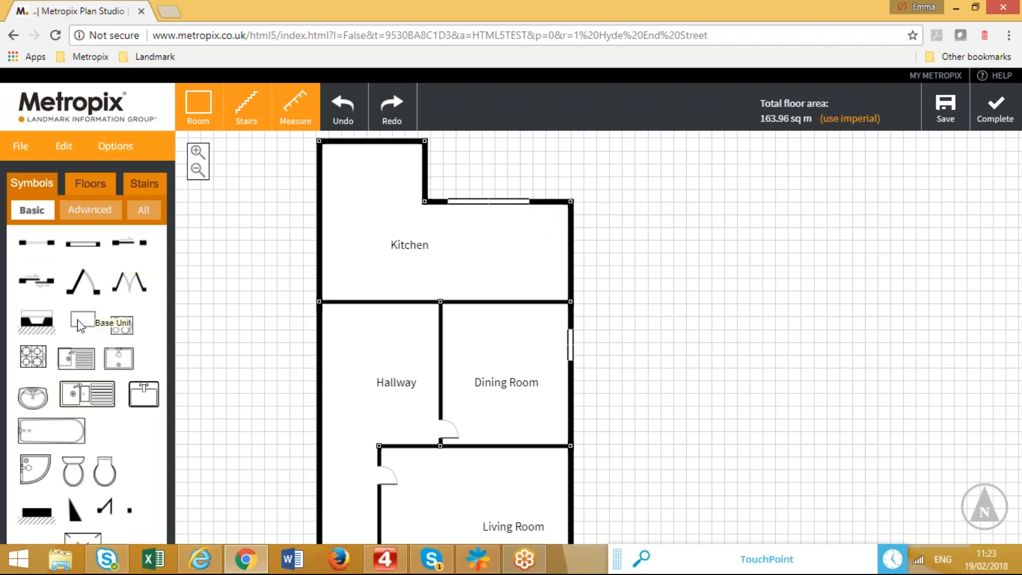
Add a base unit under the Kitchen window and stretch it along the wall.
{"action": "left_click_drag", "start_coordinate": [84, 327], "coordinate": [482, 224]}
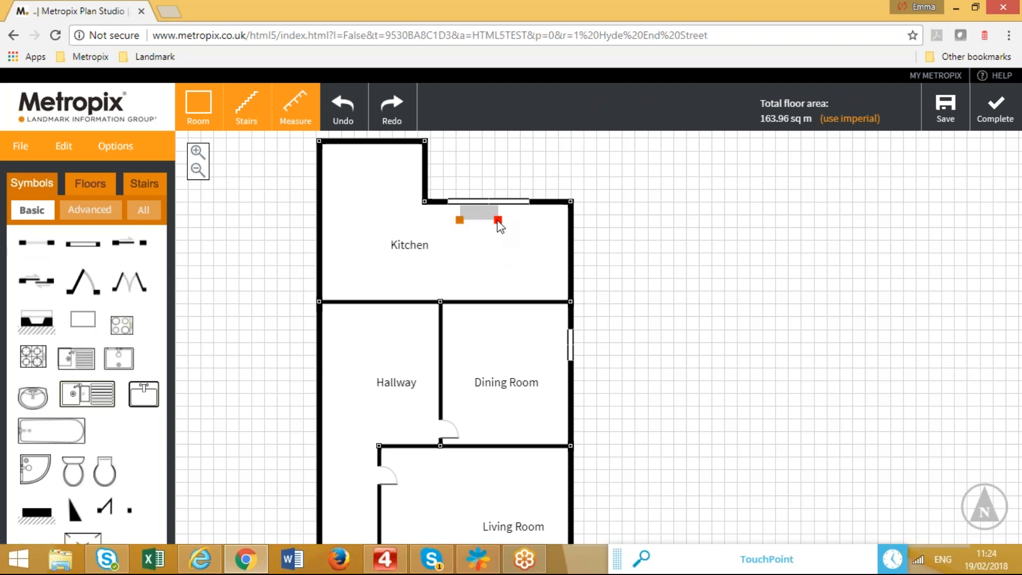
{"action": "left_click_drag", "start_coordinate": [499, 222], "coordinate": [571, 229]}
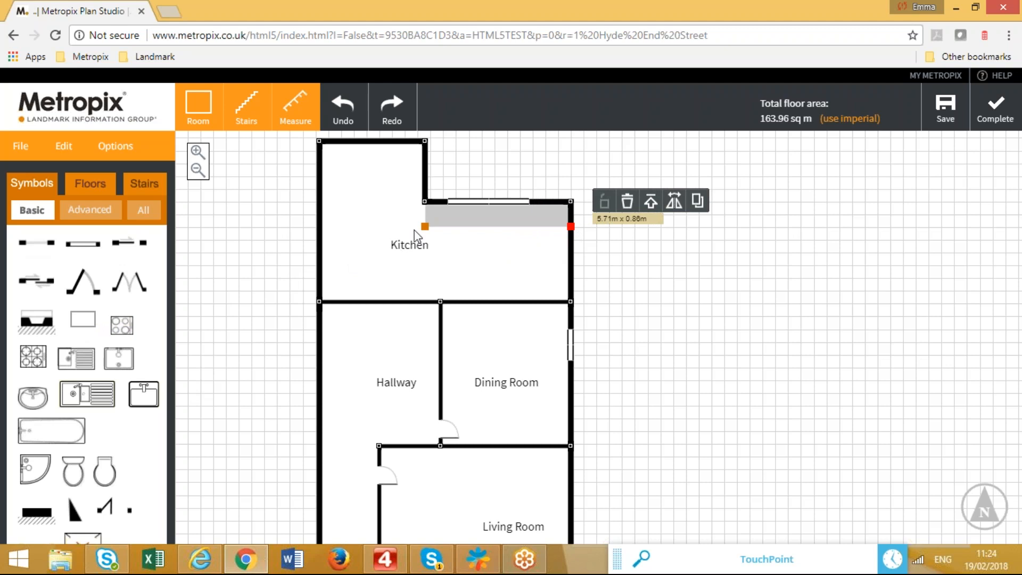
{"action": "left_click_drag", "start_coordinate": [424, 226], "coordinate": [424, 225]}
{"action": "left_click_drag", "start_coordinate": [84, 315], "coordinate": [549, 306]}
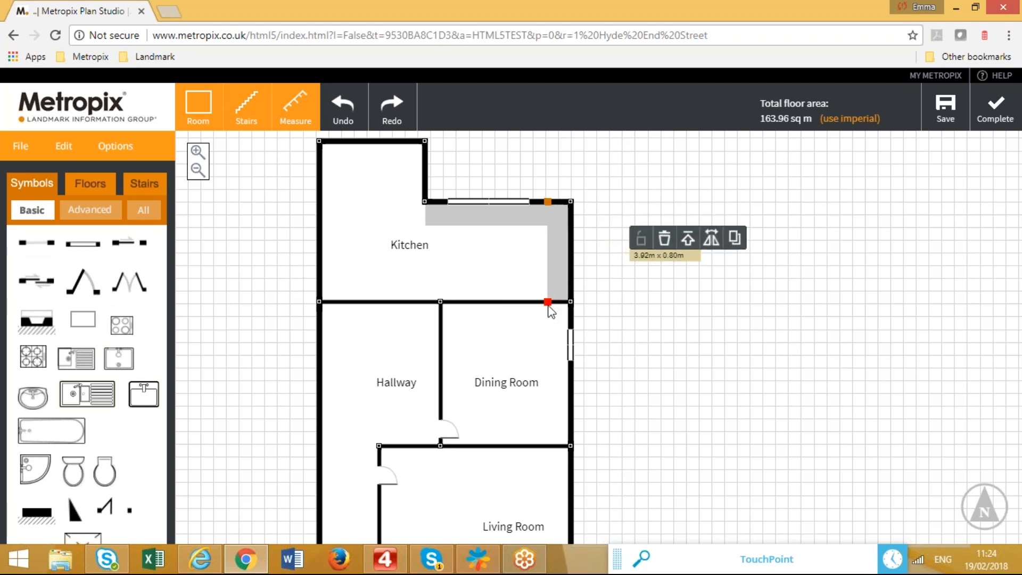
Add a mirrored sink with the drainer on the left, and a gas hob on the right worktop.
{"action": "left_click_drag", "start_coordinate": [73, 358], "coordinate": [512, 231]}
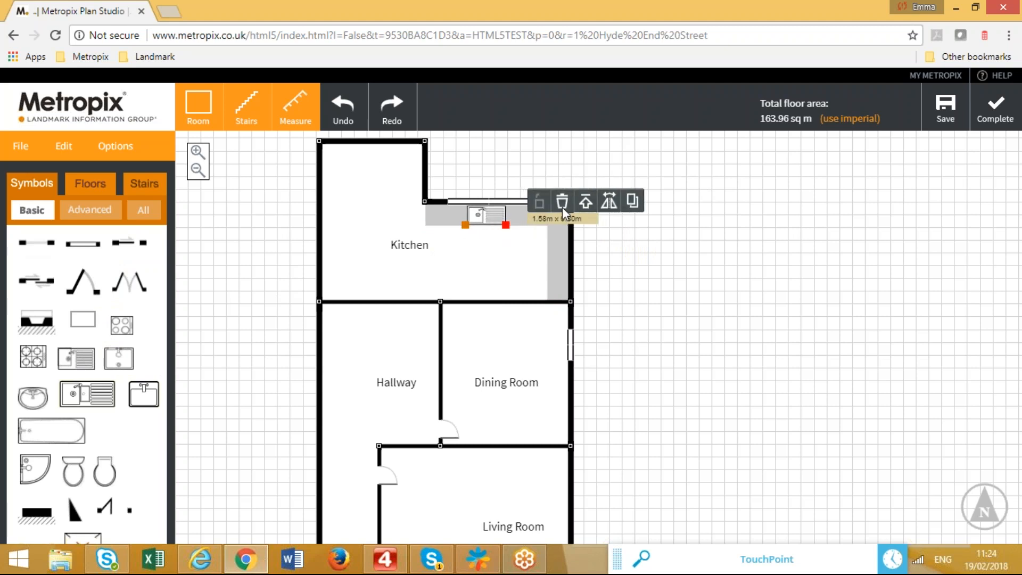
{"action": "left_click", "coordinate": [610, 203]}
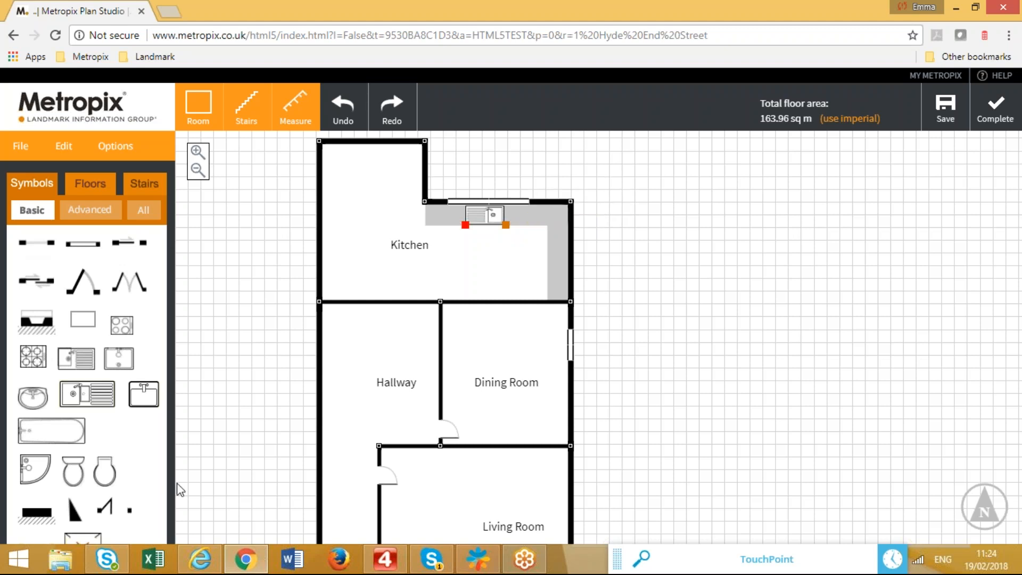
{"action": "left_click", "coordinate": [32, 353]}
{"action": "left_click_drag", "start_coordinate": [33, 357], "coordinate": [551, 274]}
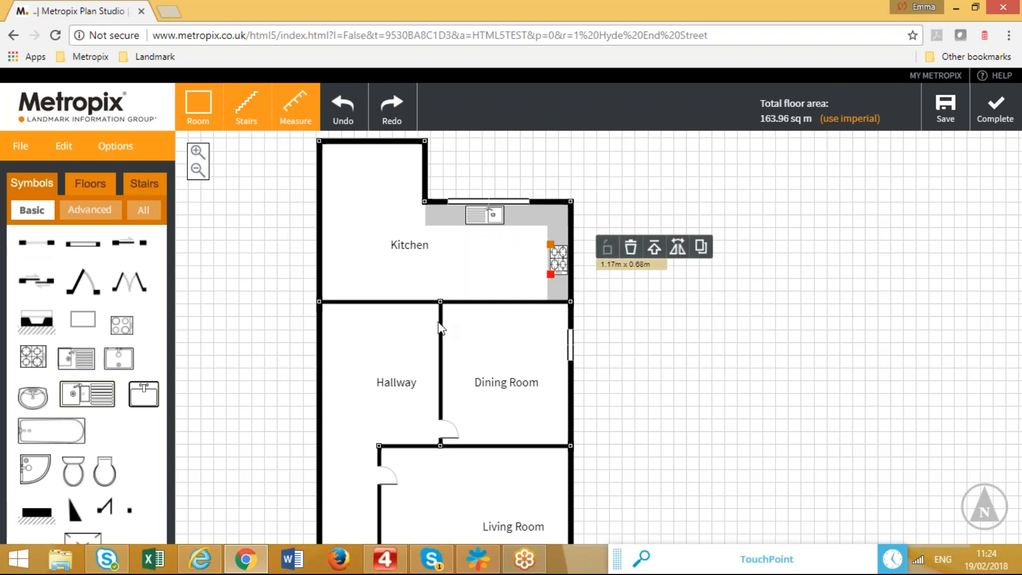
Add double doors to the Dining Room, a door on the upper wall, and a counter block.
{"action": "left_click_drag", "start_coordinate": [120, 282], "coordinate": [501, 293]}
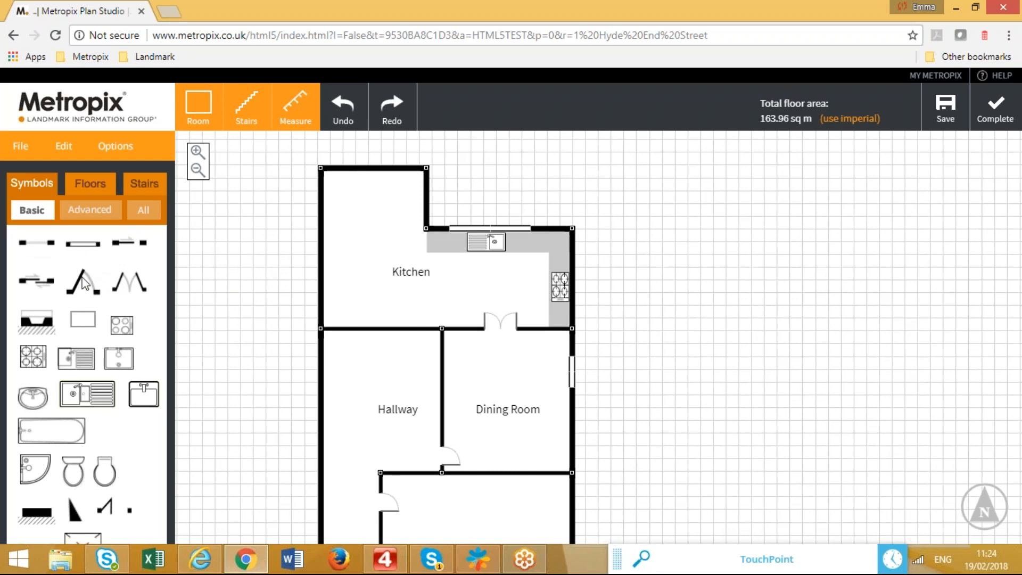
{"action": "left_click_drag", "start_coordinate": [156, 289], "coordinate": [413, 210]}
{"action": "left_click_drag", "start_coordinate": [82, 319], "coordinate": [447, 319]}
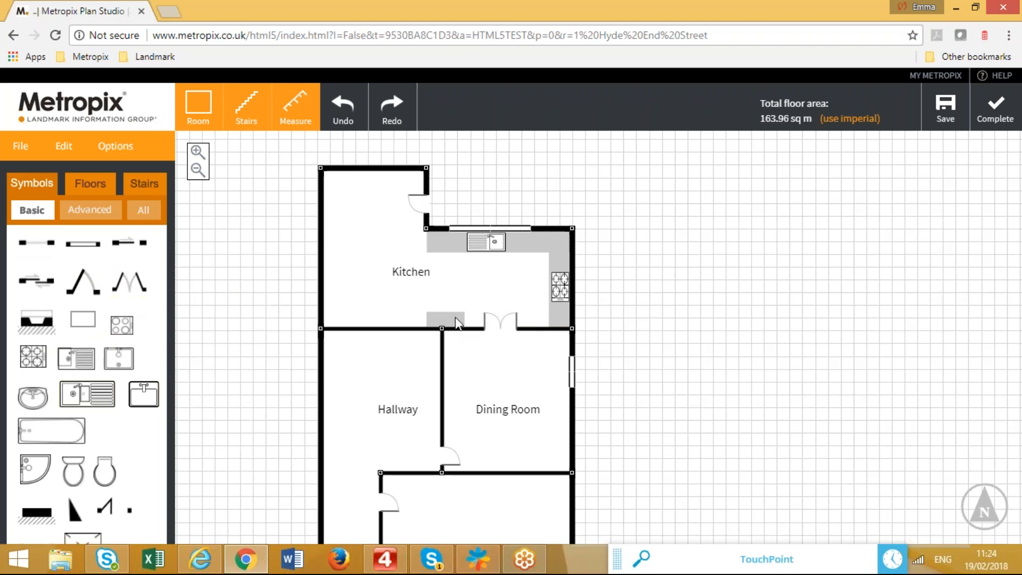
Unlock the counter block and move and rotate it into a central kitchen island.
{"action": "left_click", "coordinate": [455, 325]}
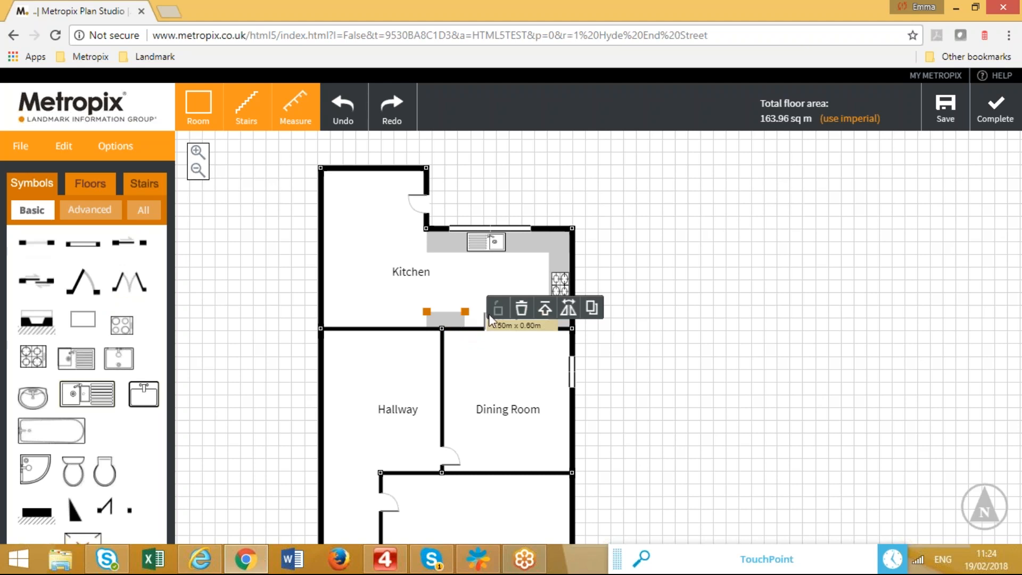
{"action": "left_click", "coordinate": [545, 308]}
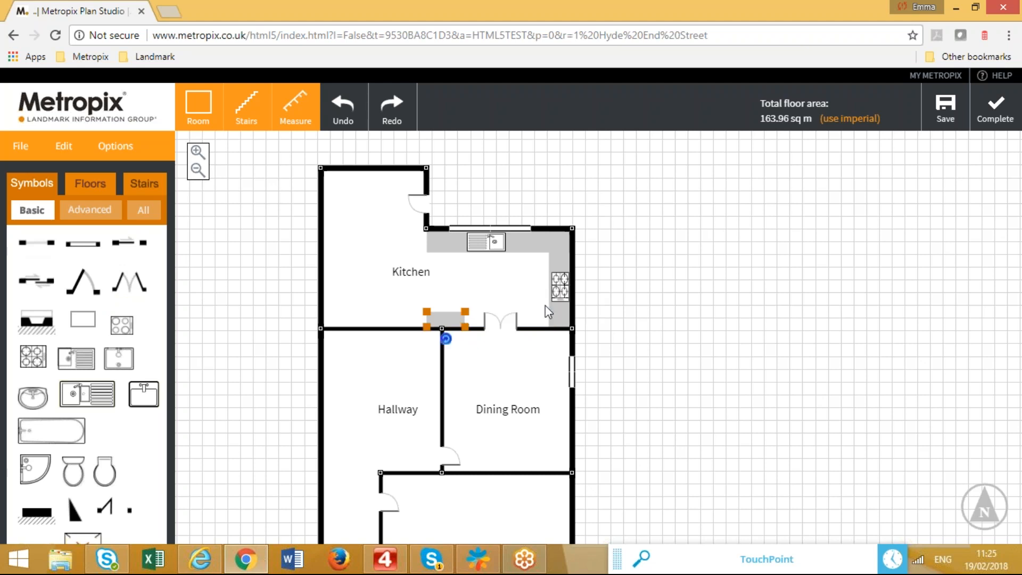
{"action": "left_click_drag", "start_coordinate": [453, 308], "coordinate": [473, 294]}
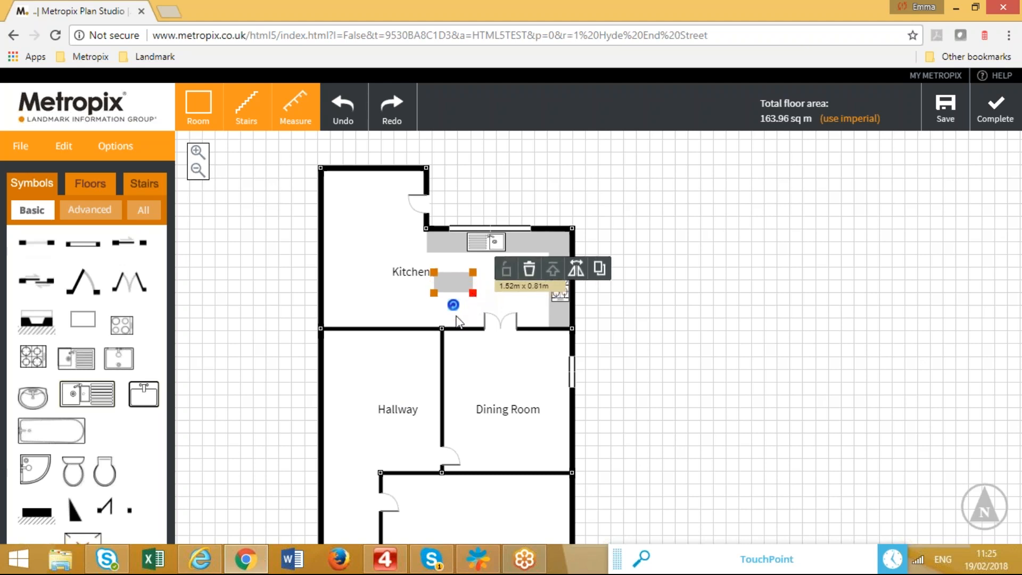
{"action": "left_click", "coordinate": [453, 306]}
{"action": "mouse_move", "coordinate": [453, 306]}
{"action": "left_mouse_down"}
{"action": "mouse_move", "coordinate": [435, 302]}
{"action": "mouse_move", "coordinate": [439, 291]}
{"action": "mouse_move", "coordinate": [481, 299]}
{"action": "mouse_move", "coordinate": [449, 266]}
{"action": "mouse_move", "coordinate": [437, 286]}
{"action": "mouse_move", "coordinate": [454, 305]}
{"action": "mouse_move", "coordinate": [429, 299]}
{"action": "mouse_move", "coordinate": [456, 308]}
{"action": "mouse_move", "coordinate": [480, 298]}
{"action": "mouse_move", "coordinate": [453, 288]}
{"action": "left_mouse_up"}
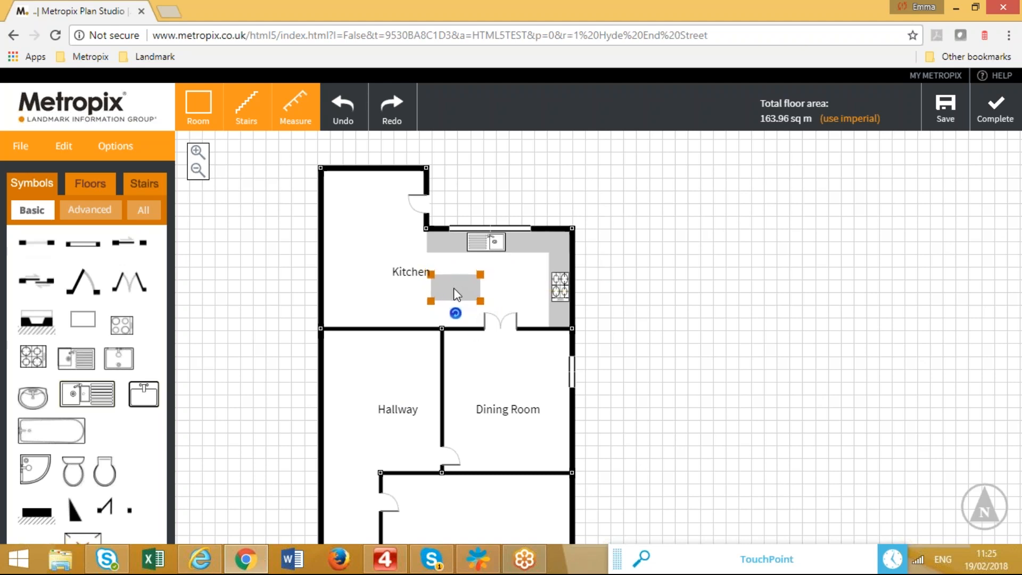
{"action": "left_click", "coordinate": [300, 424]}
Add a door in the wall between the Kitchen and Hallway.
{"action": "scroll", "coordinate": [296, 417], "scroll_direction": "down", "scroll_amount": 2}
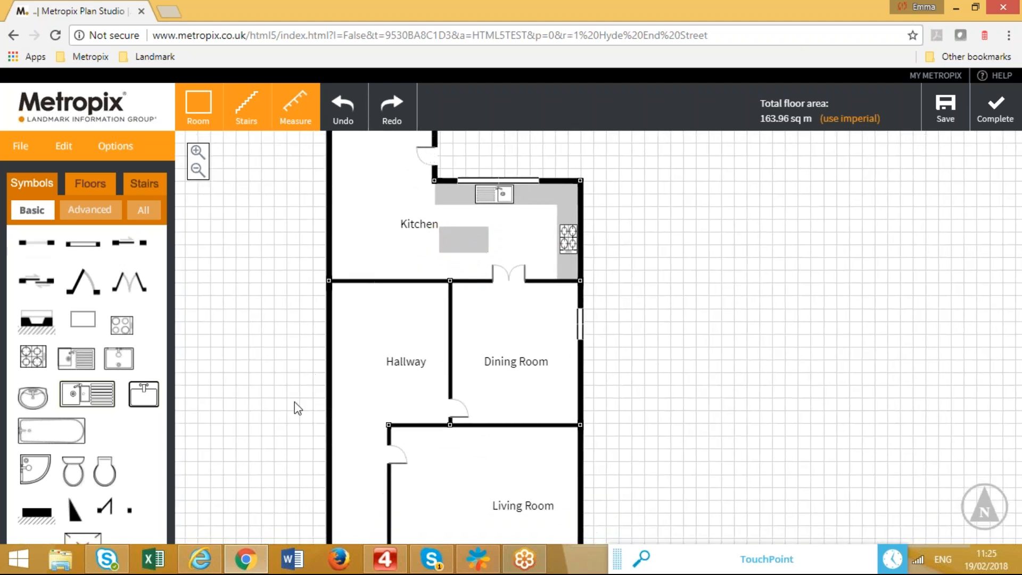
{"action": "scroll", "coordinate": [294, 405], "scroll_direction": "down", "scroll_amount": 3}
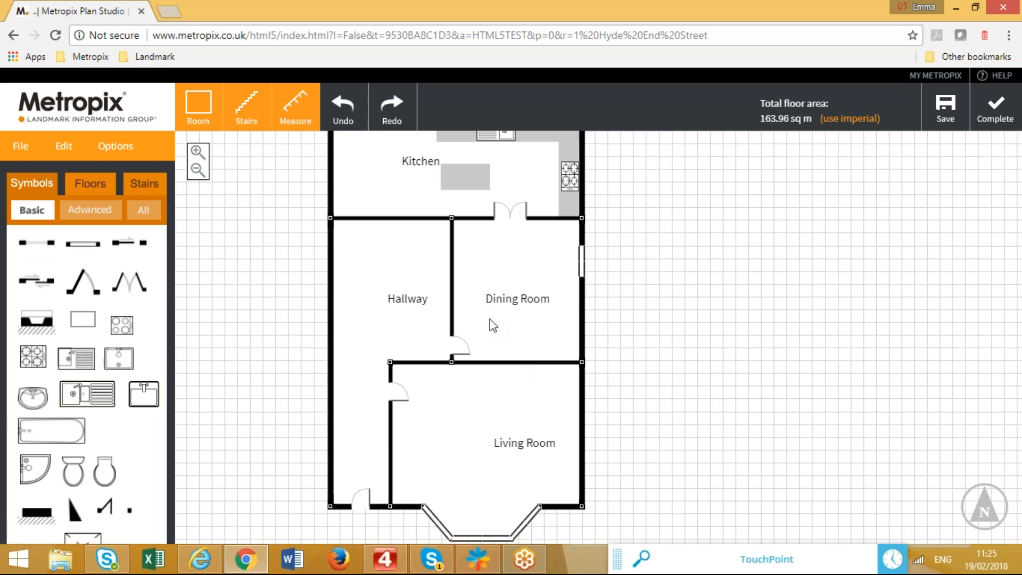
{"action": "left_click_drag", "start_coordinate": [83, 282], "coordinate": [420, 213]}
{"action": "left_click_drag", "start_coordinate": [233, 340], "coordinate": [241, 393]}
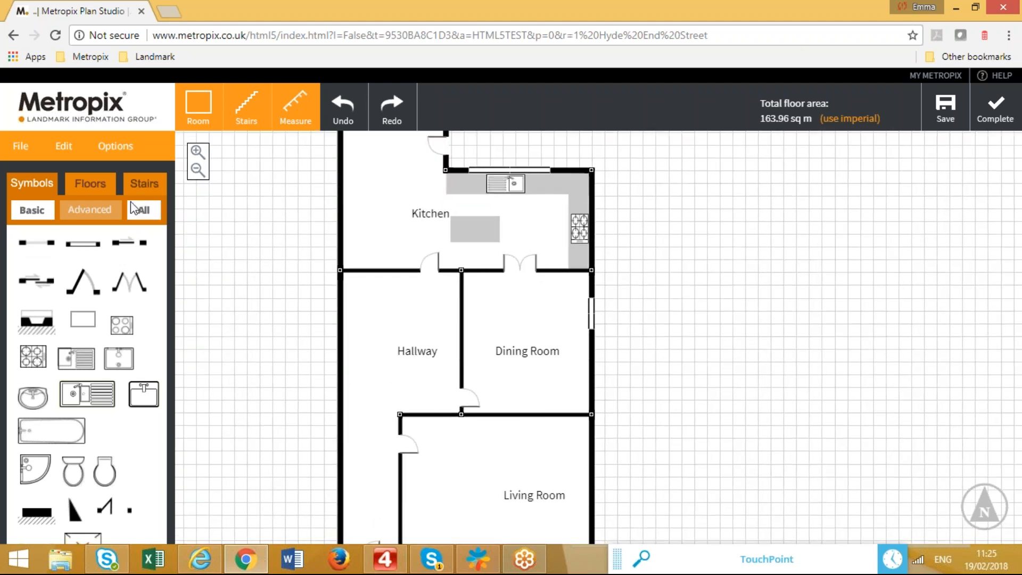
Add an empty 1st Floor above the Ground Floor, with the ground outline shown faintly.
{"action": "left_click", "coordinate": [92, 184]}
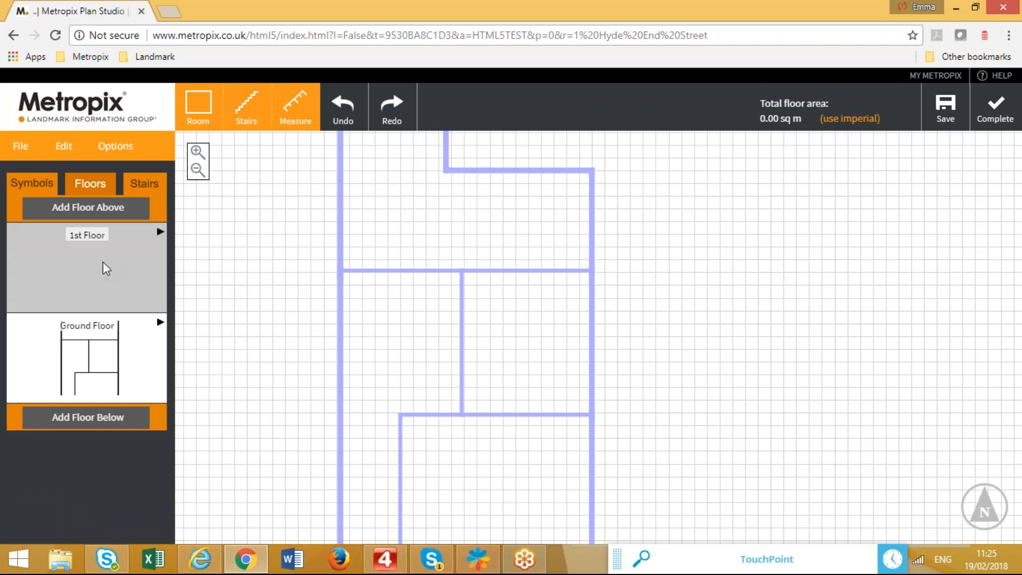
{"action": "left_click_drag", "start_coordinate": [303, 273], "coordinate": [305, 337]}
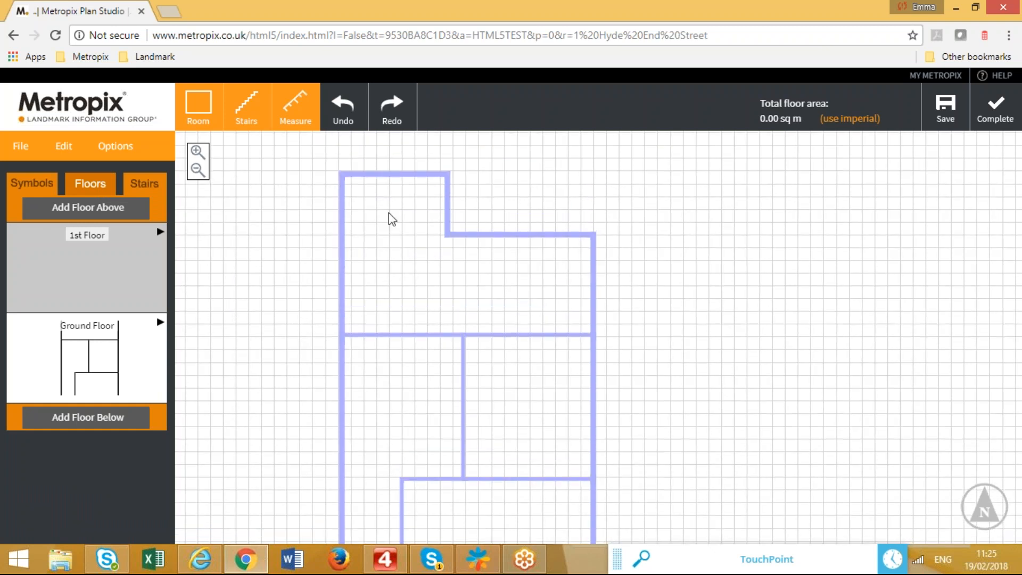
{"action": "left_click_drag", "start_coordinate": [446, 461], "coordinate": [436, 338]}
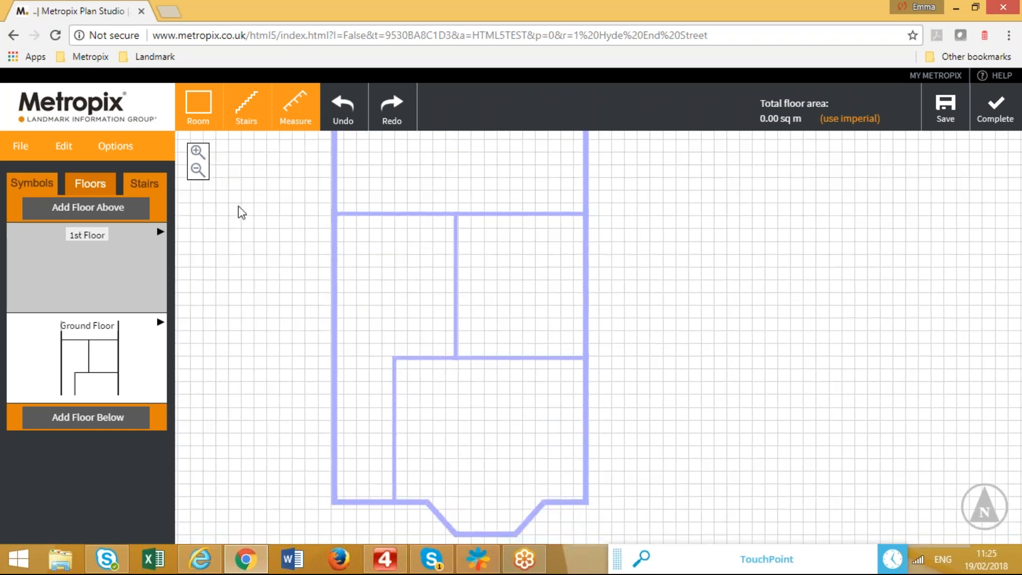
{"action": "left_click", "coordinate": [207, 118]}
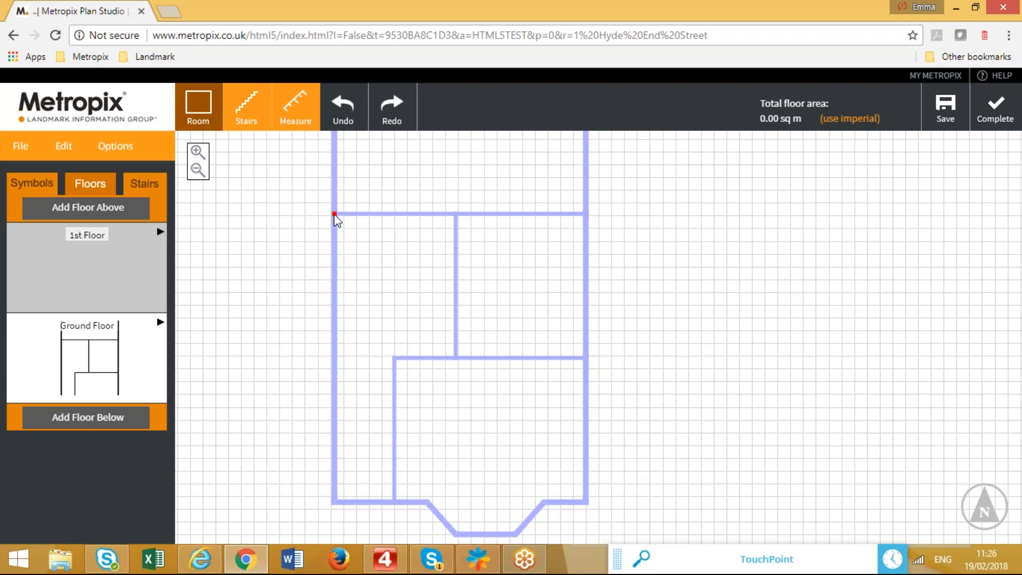
Draw a 4.74 m by 5.65 m room on the 1st Floor and label it Landing.
{"action": "left_click_drag", "start_coordinate": [334, 213], "coordinate": [456, 362]}
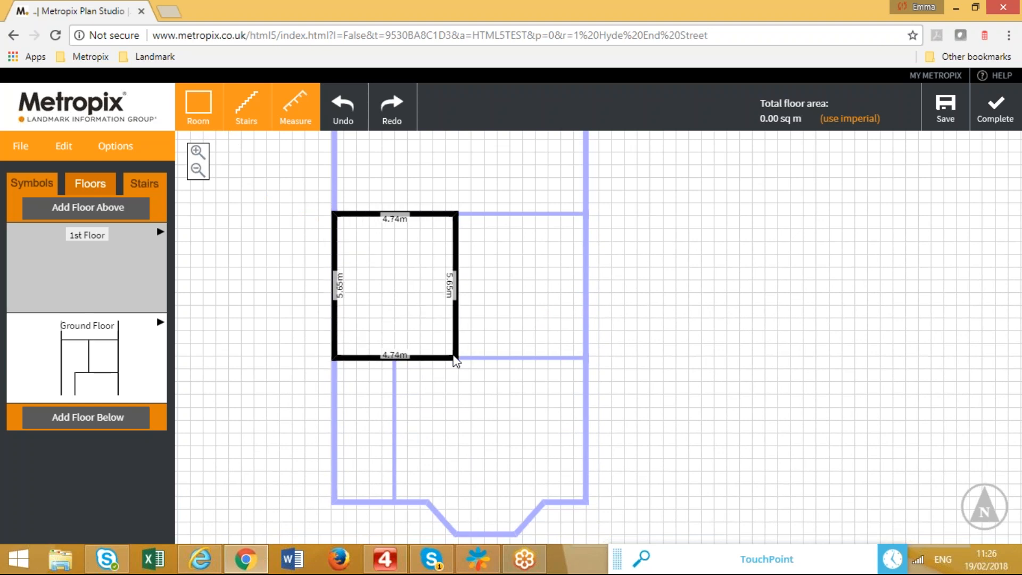
{"action": "left_click_drag", "start_coordinate": [455, 361], "coordinate": [455, 361]}
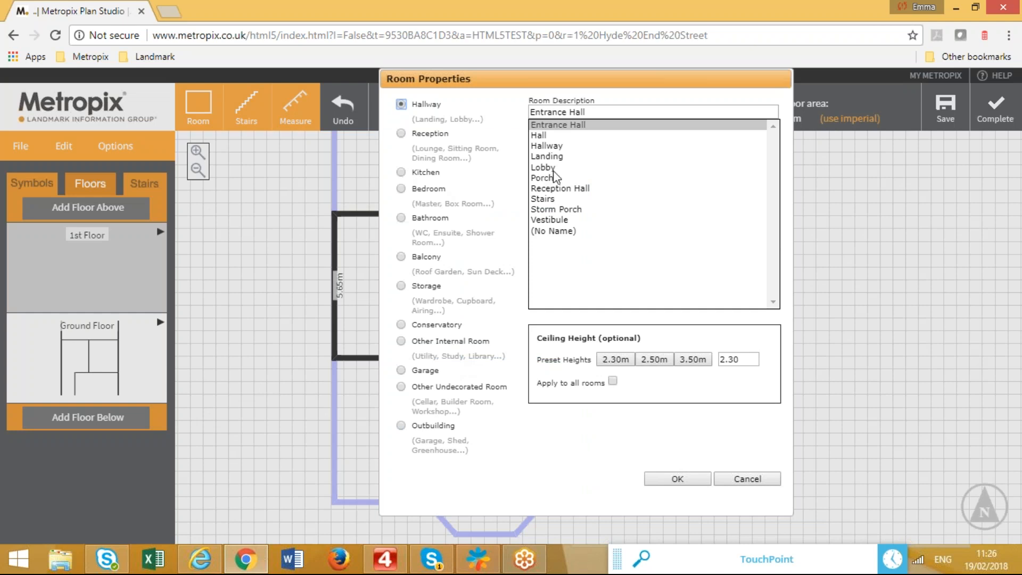
{"action": "left_click", "coordinate": [548, 156]}
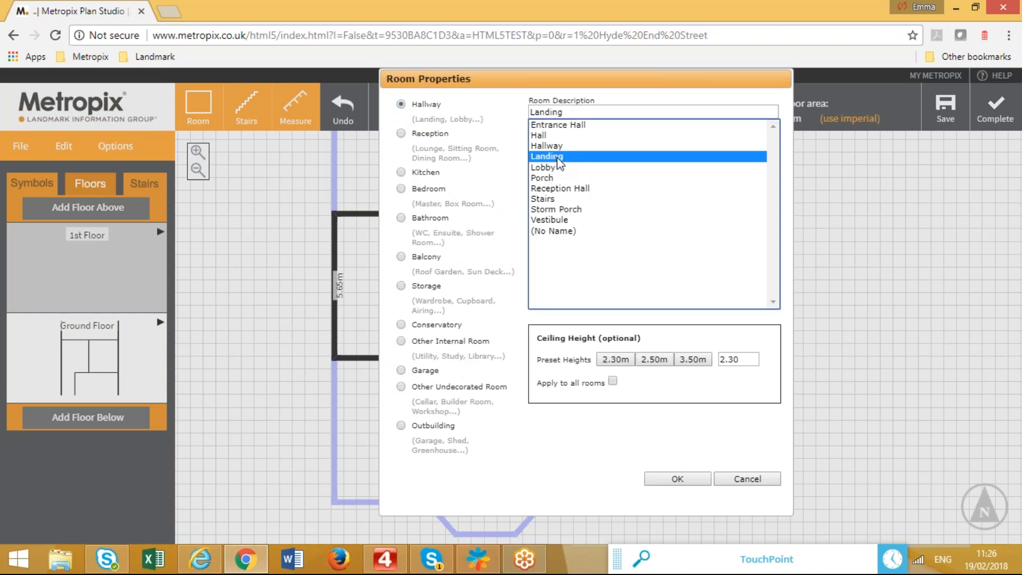
{"action": "left_click", "coordinate": [685, 480]}
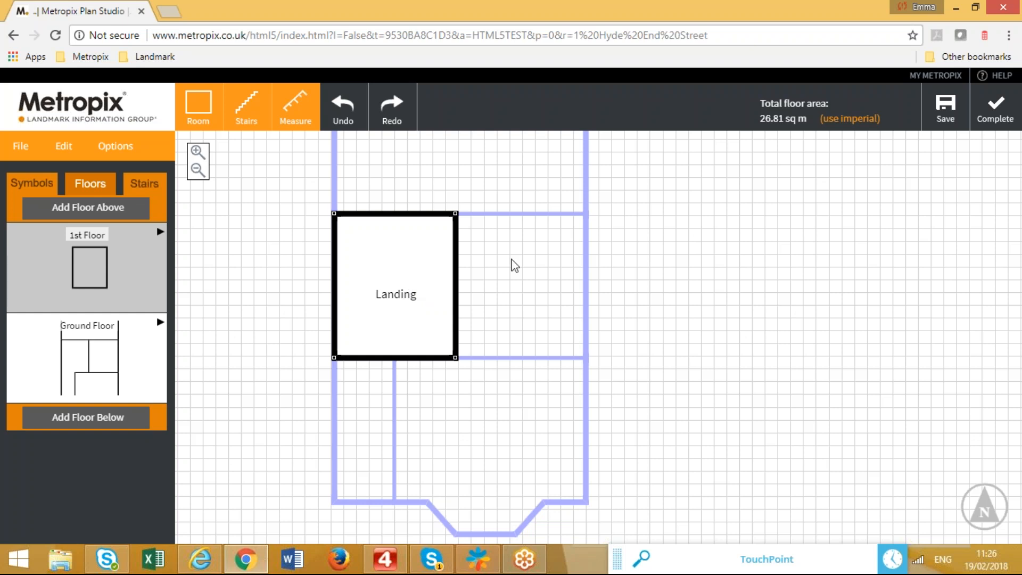
{"action": "left_click_drag", "start_coordinate": [554, 240], "coordinate": [552, 286]}
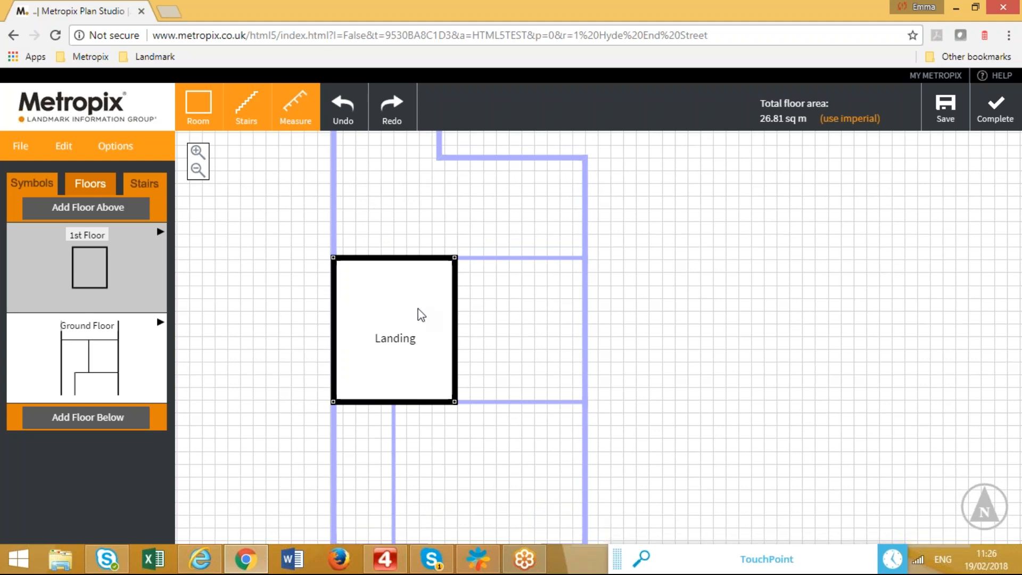
{"action": "left_click", "coordinate": [334, 367]}
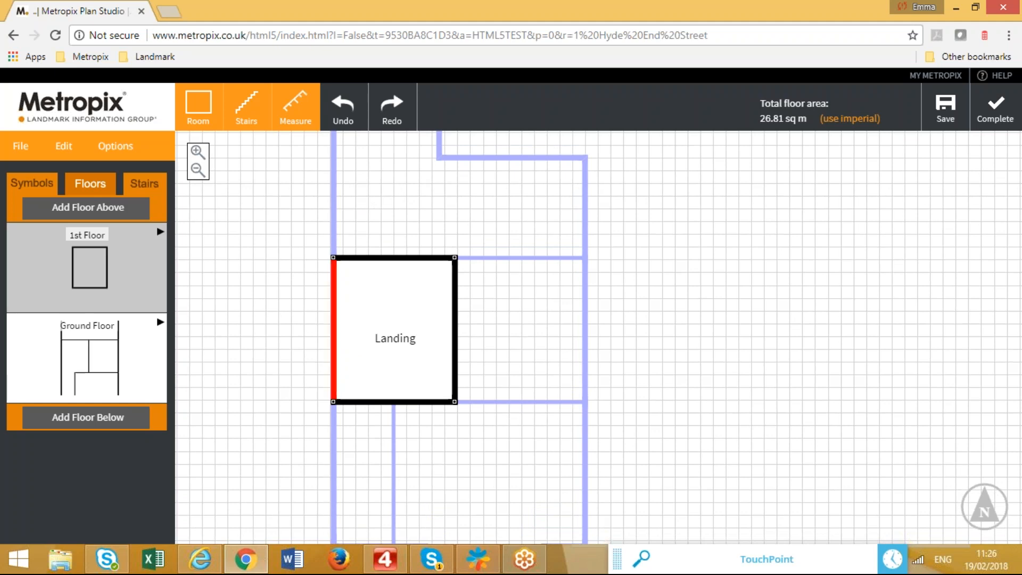
{"action": "left_click_drag", "start_coordinate": [334, 367], "coordinate": [369, 367]}
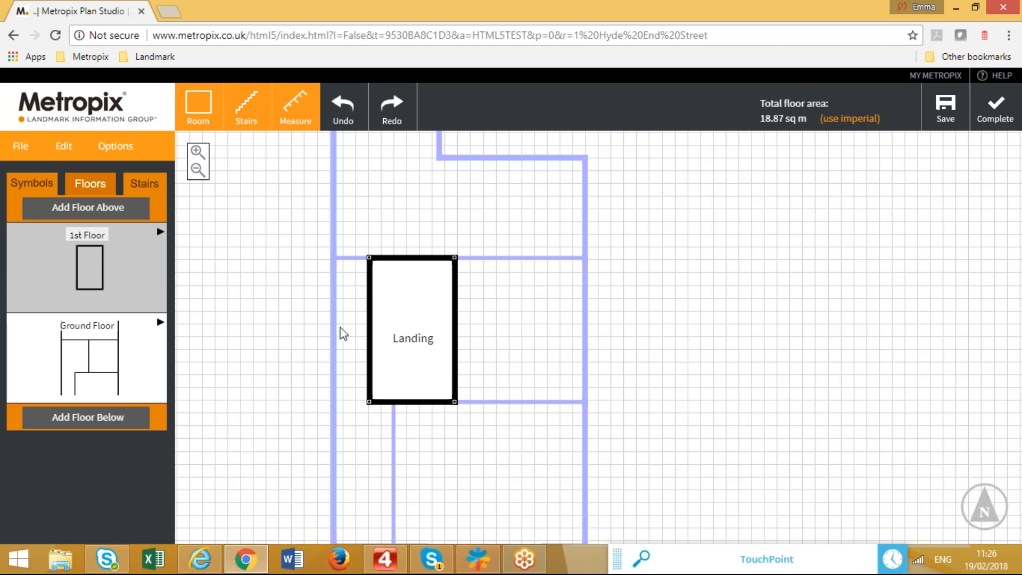
{"action": "left_click_drag", "start_coordinate": [369, 360], "coordinate": [334, 360]}
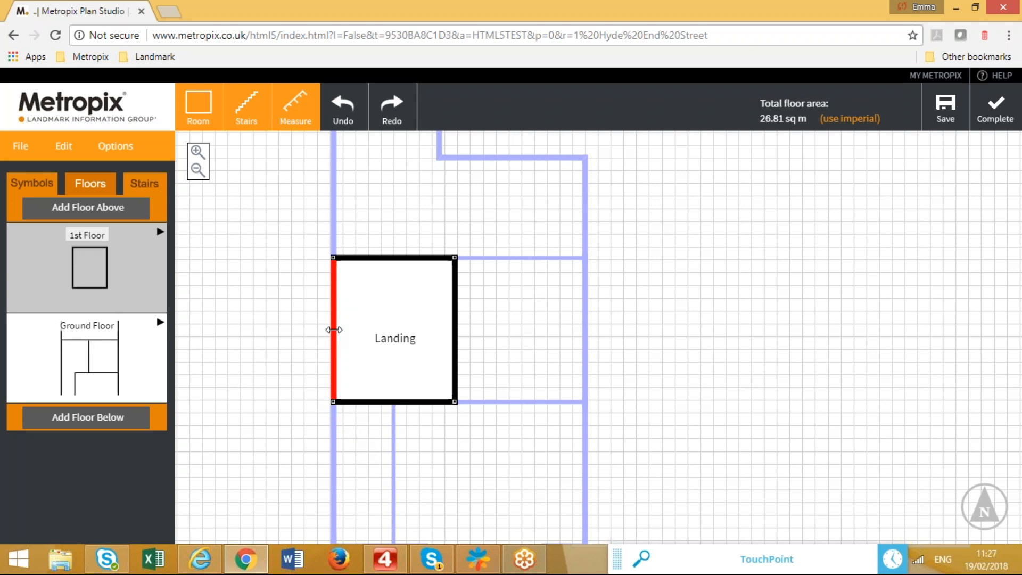
{"action": "left_click_drag", "start_coordinate": [333, 329], "coordinate": [322, 332]}
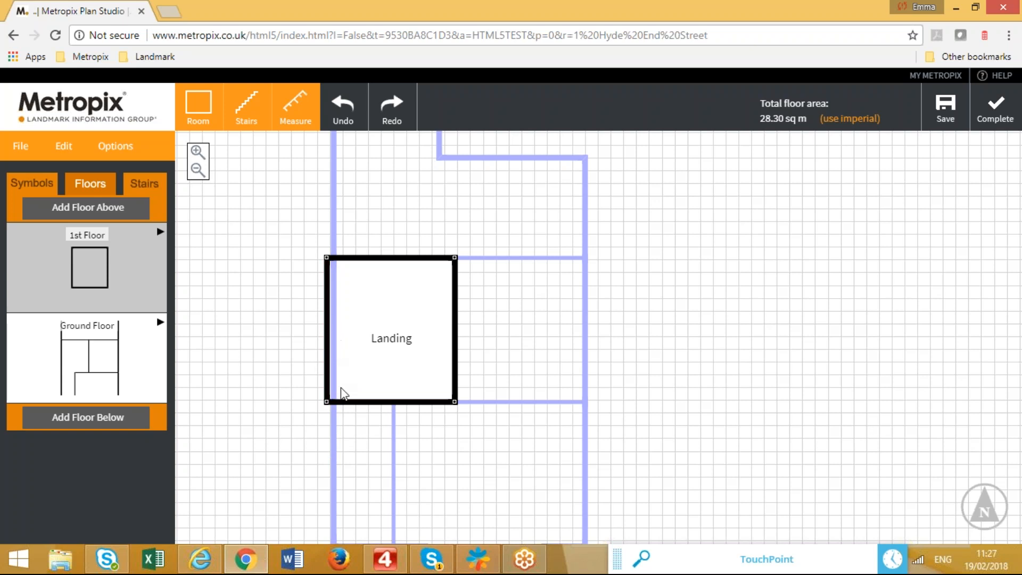
{"action": "left_click_drag", "start_coordinate": [325, 384], "coordinate": [333, 383]}
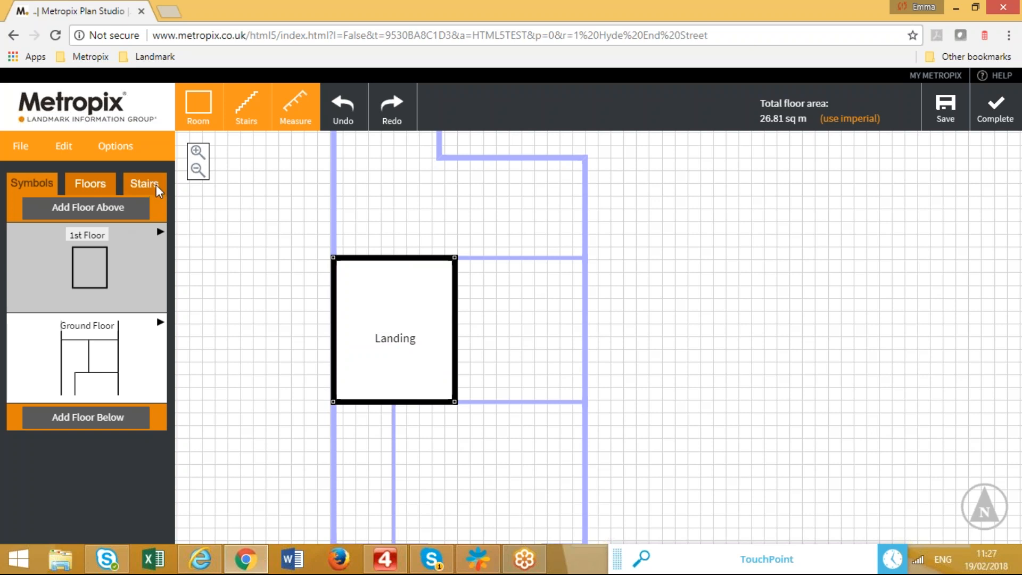
On the Ground Floor, add a straight staircase ending with a turn along the Hallway's left wall, widened past 0.90 m.
{"action": "left_click", "coordinate": [116, 367]}
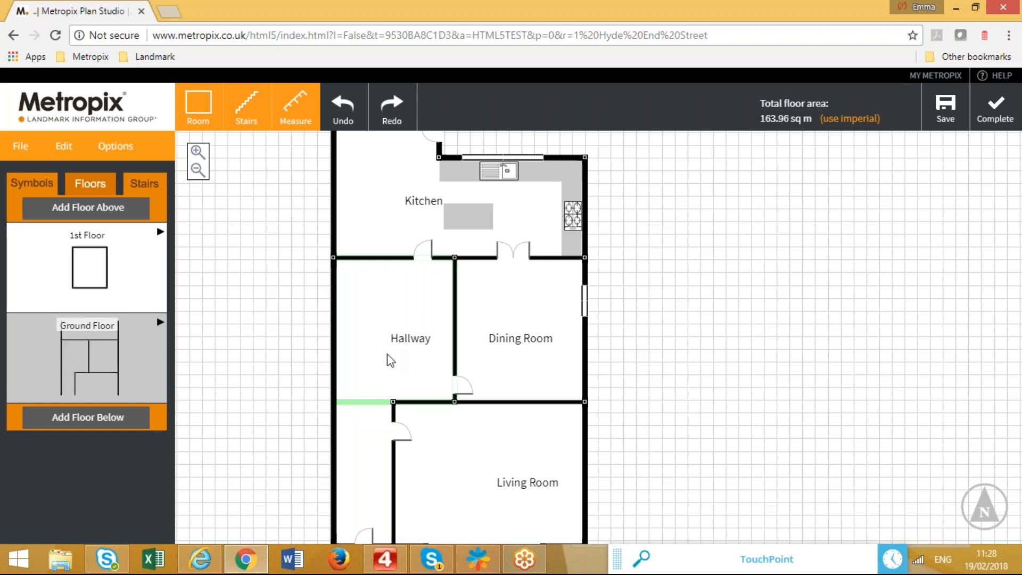
{"action": "left_click", "coordinate": [148, 184]}
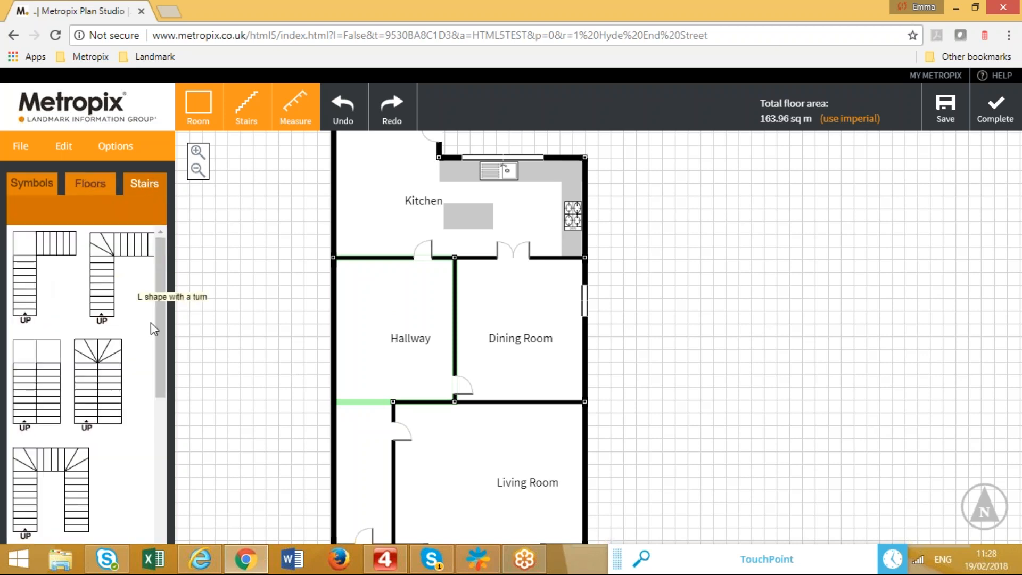
{"action": "left_click_drag", "start_coordinate": [161, 345], "coordinate": [181, 496]}
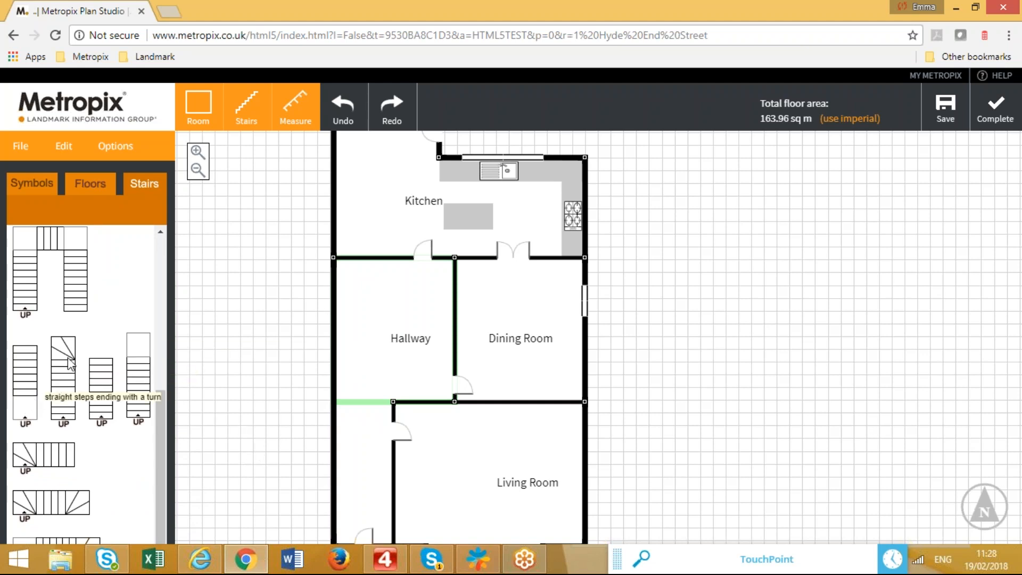
{"action": "left_click", "coordinate": [64, 386]}
{"action": "left_click_drag", "start_coordinate": [750, 404], "coordinate": [355, 386]}
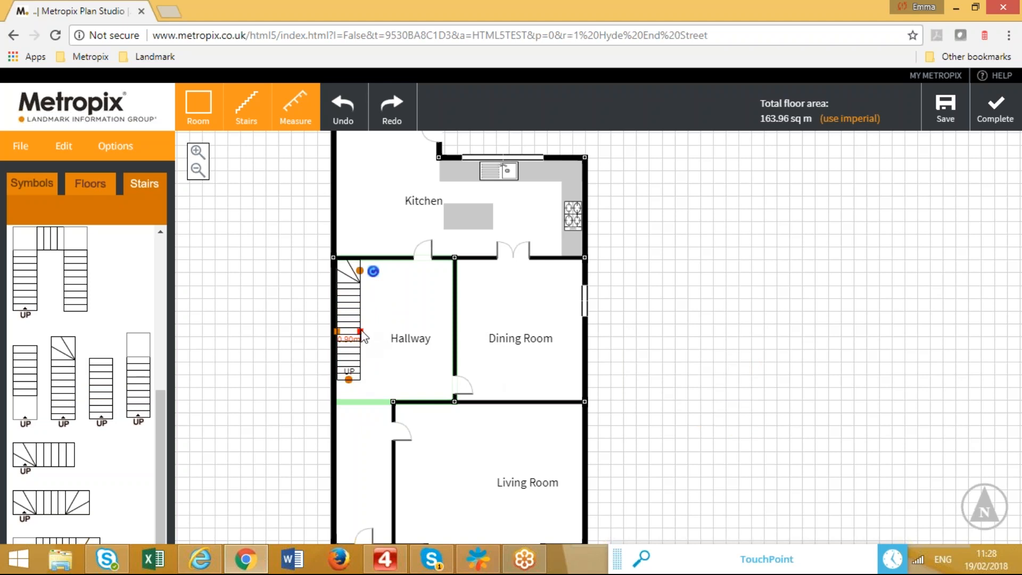
{"action": "left_click_drag", "start_coordinate": [362, 333], "coordinate": [367, 336]}
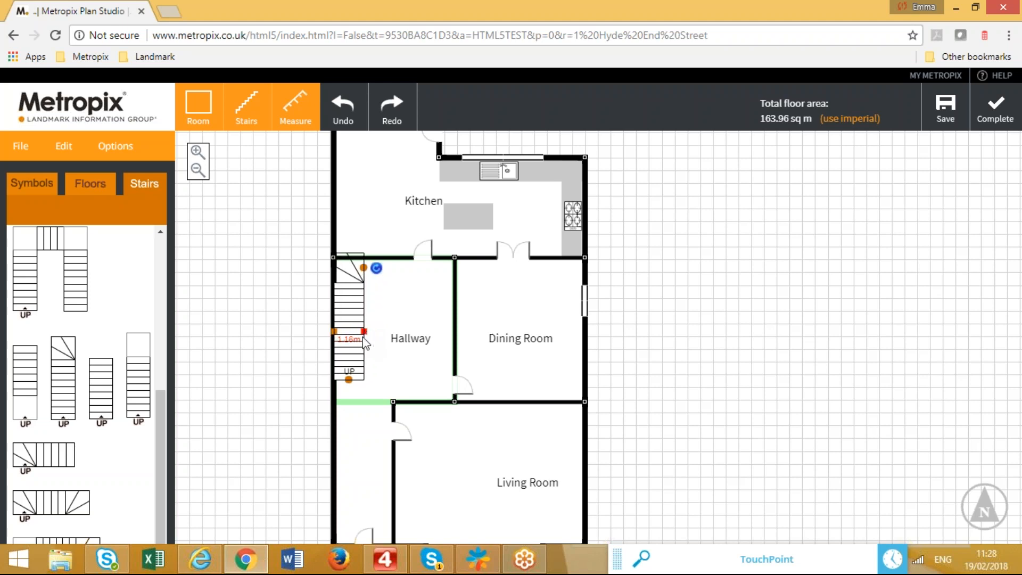
{"action": "left_click_drag", "start_coordinate": [351, 297], "coordinate": [355, 306]}
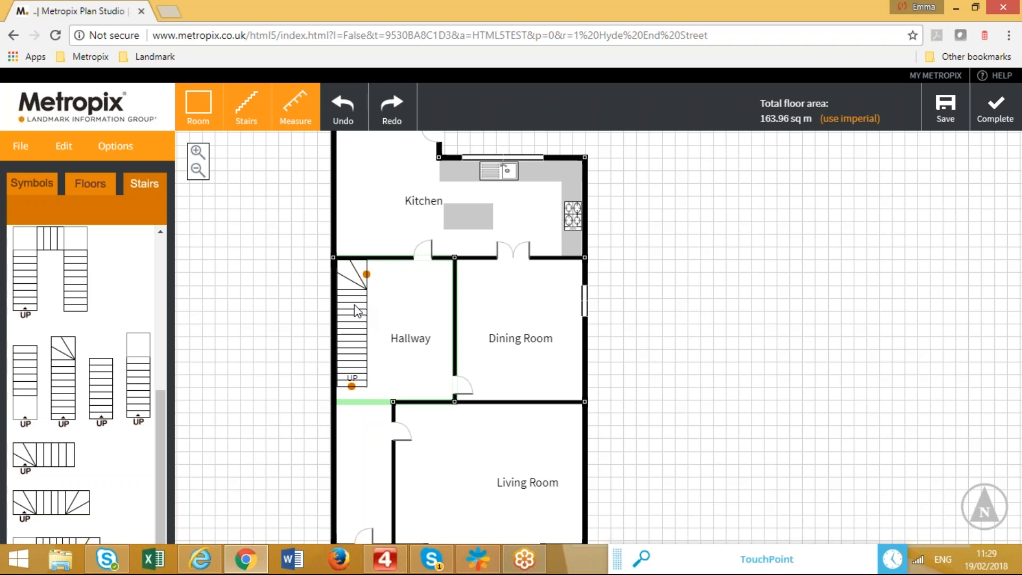
{"action": "mouse_move", "coordinate": [400, 554]}
On the 1st Floor, adjust the staircase's top flight so it runs DOWN along the Landing's left wall.
{"action": "left_click", "coordinate": [89, 183]}
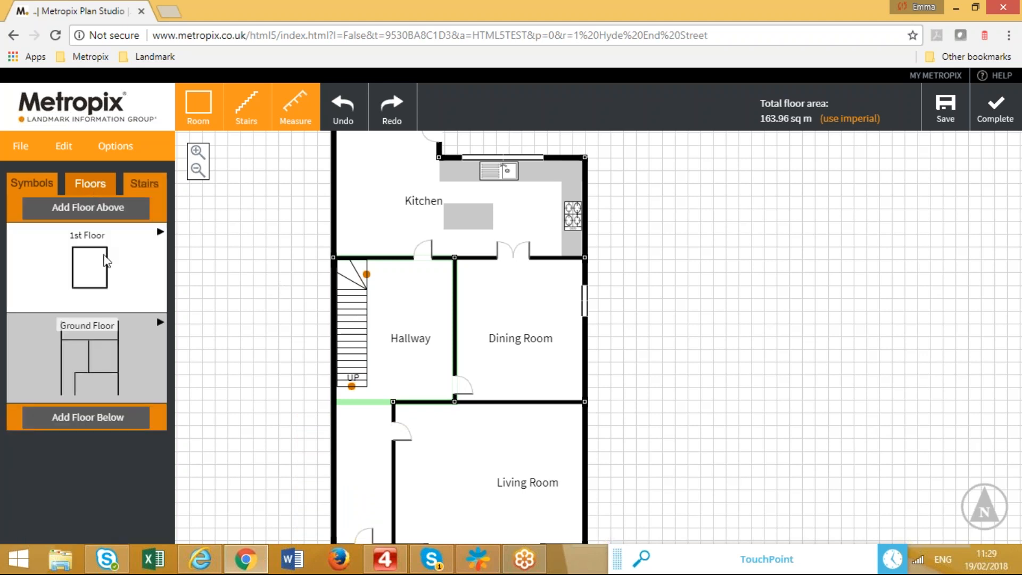
{"action": "left_click", "coordinate": [103, 254]}
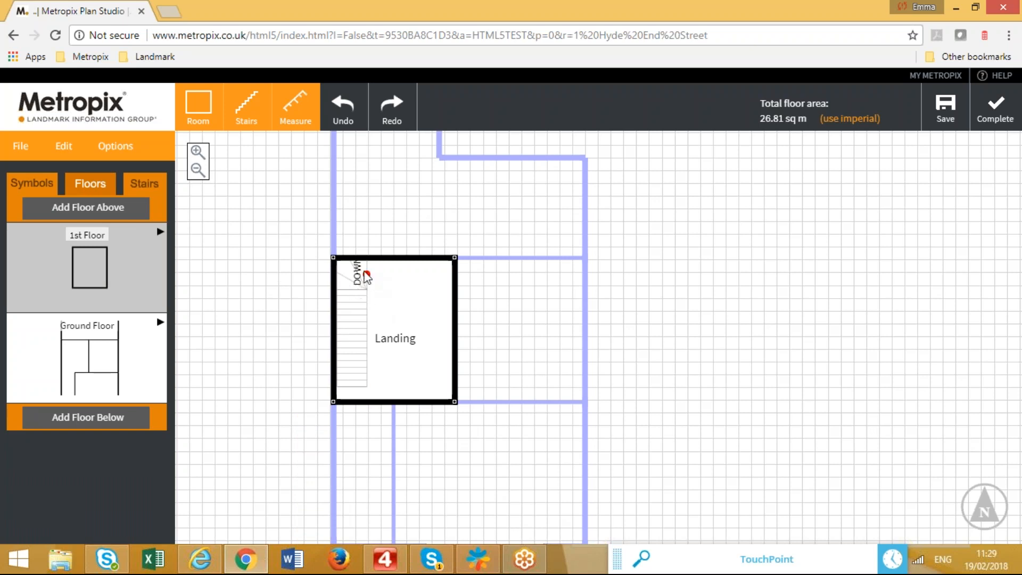
{"action": "left_click_drag", "start_coordinate": [367, 275], "coordinate": [417, 275]}
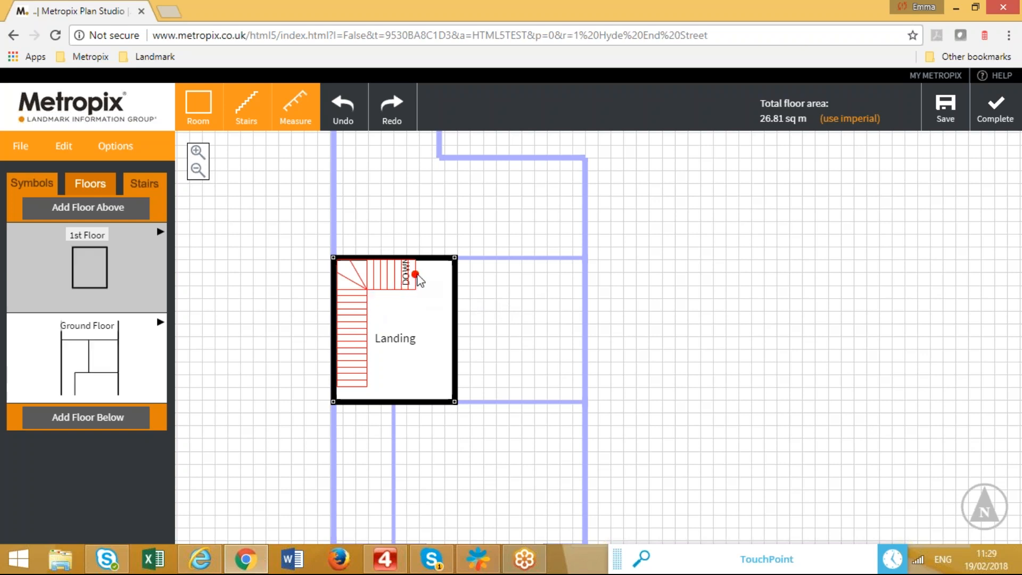
{"action": "left_click_drag", "start_coordinate": [415, 278], "coordinate": [390, 277]}
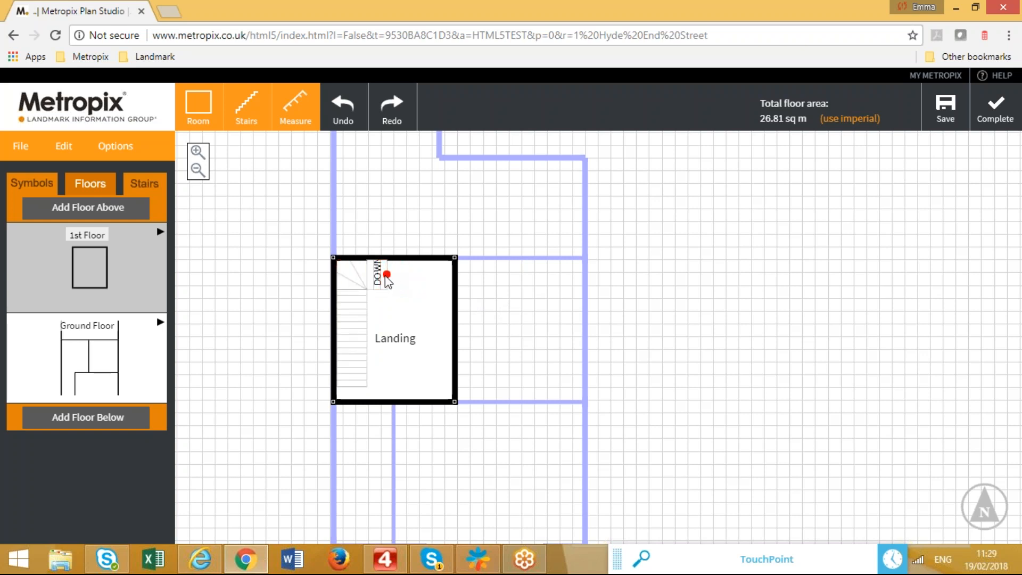
{"action": "left_click_drag", "start_coordinate": [389, 275], "coordinate": [397, 277]}
{"action": "left_click_drag", "start_coordinate": [395, 276], "coordinate": [429, 278]}
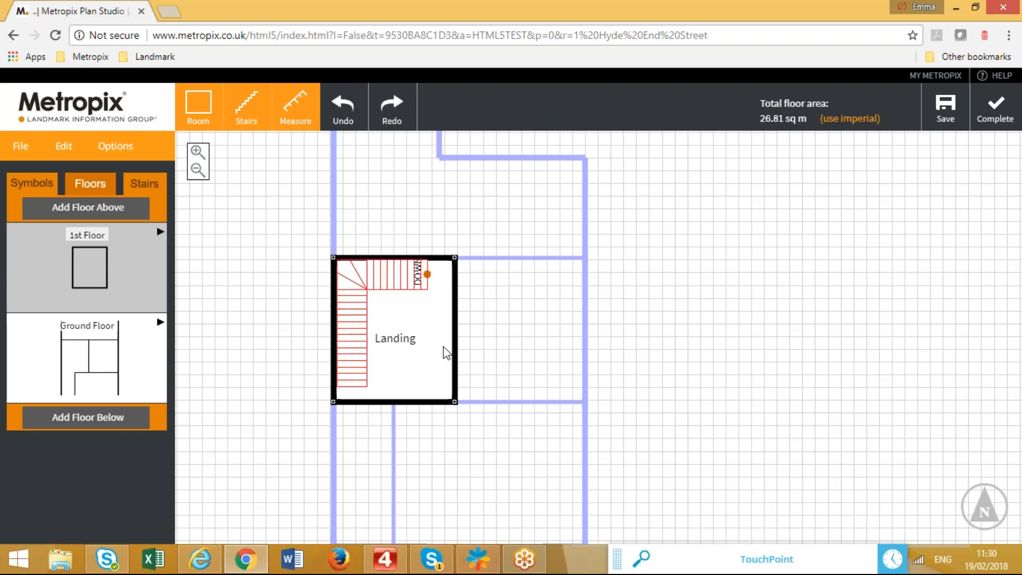
{"action": "left_click_drag", "start_coordinate": [429, 274], "coordinate": [394, 275]}
{"action": "left_click", "coordinate": [439, 327]}
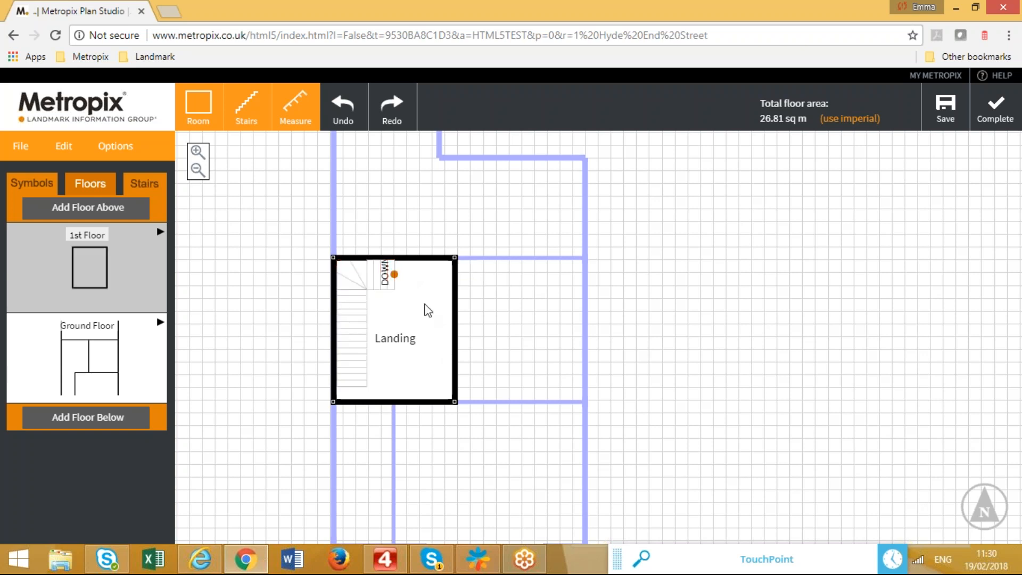
{"action": "left_click_drag", "start_coordinate": [395, 275], "coordinate": [371, 279]}
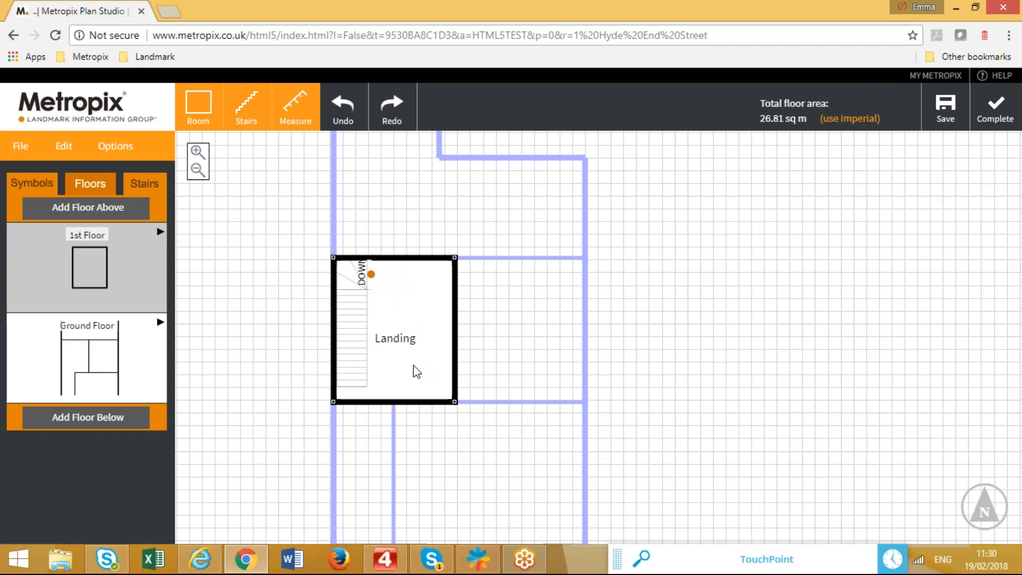
{"action": "left_click_drag", "start_coordinate": [416, 458], "coordinate": [424, 388]}
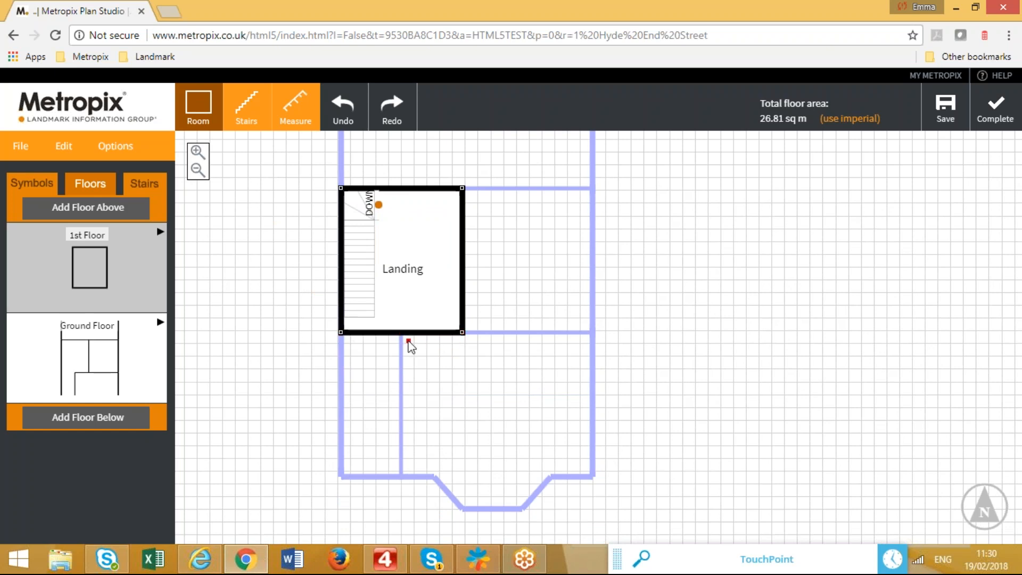
Draw a Master Bedroom below the Landing with a symmetric bay pulled out of its bottom wall.
{"action": "left_click_drag", "start_coordinate": [400, 333], "coordinate": [591, 478]}
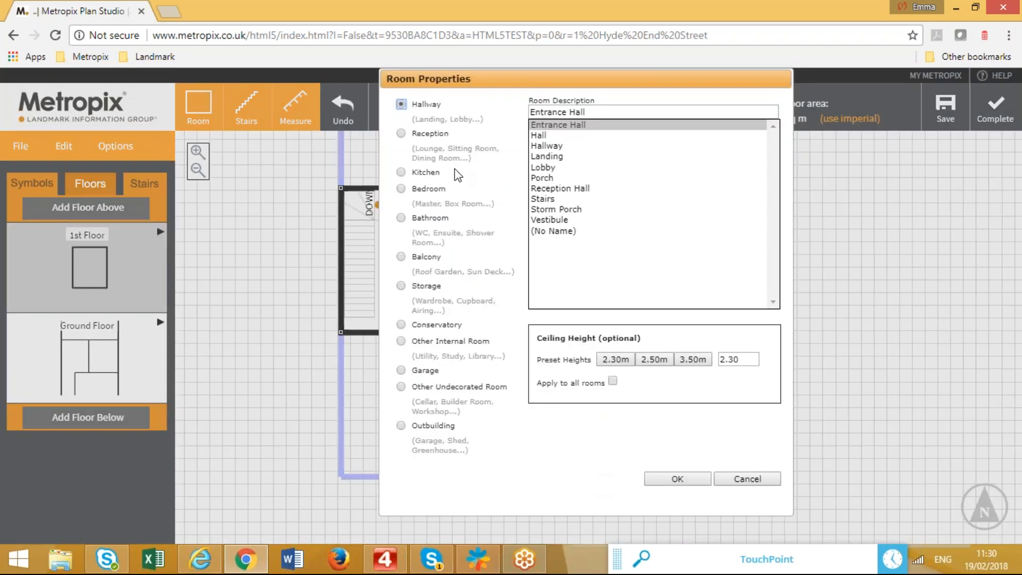
{"action": "left_click", "coordinate": [429, 192]}
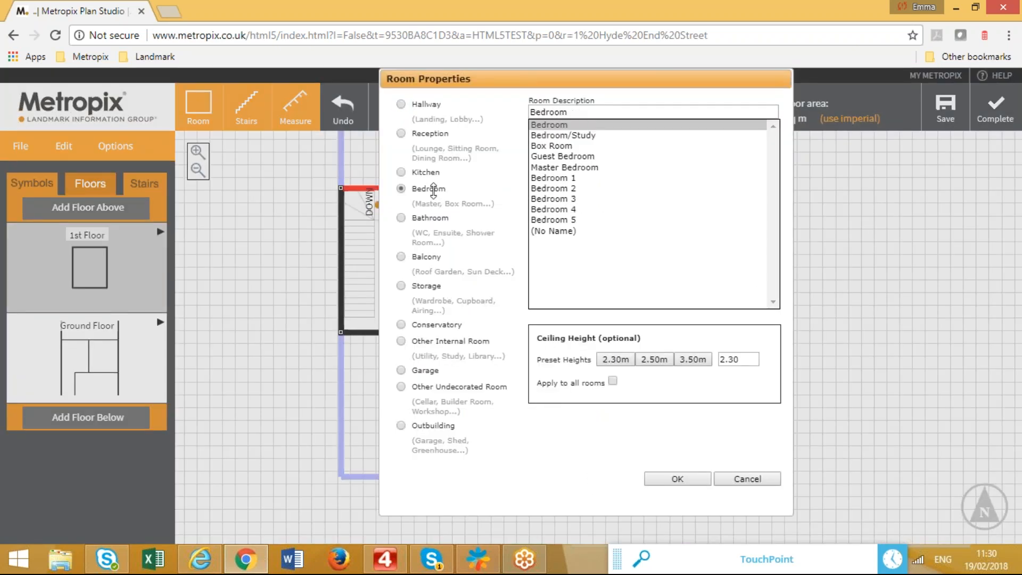
{"action": "left_click", "coordinate": [573, 169]}
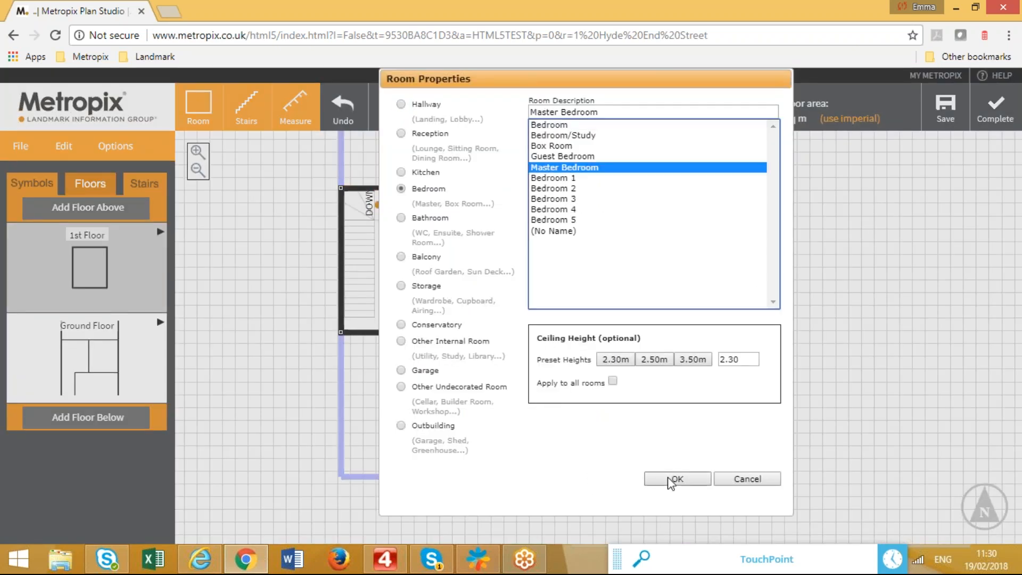
{"action": "left_click", "coordinate": [675, 478]}
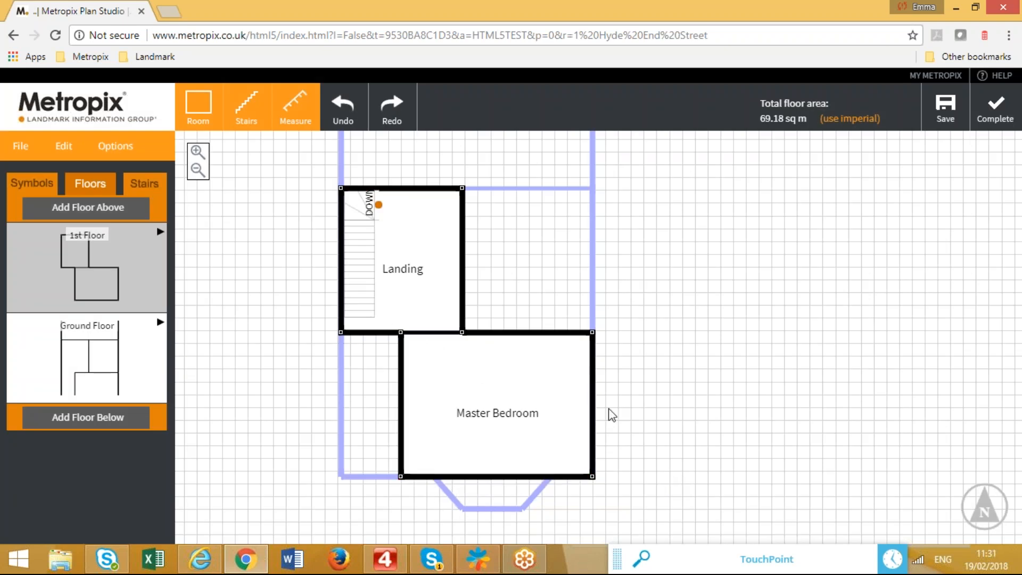
{"action": "left_click_drag", "start_coordinate": [638, 415], "coordinate": [633, 365]}
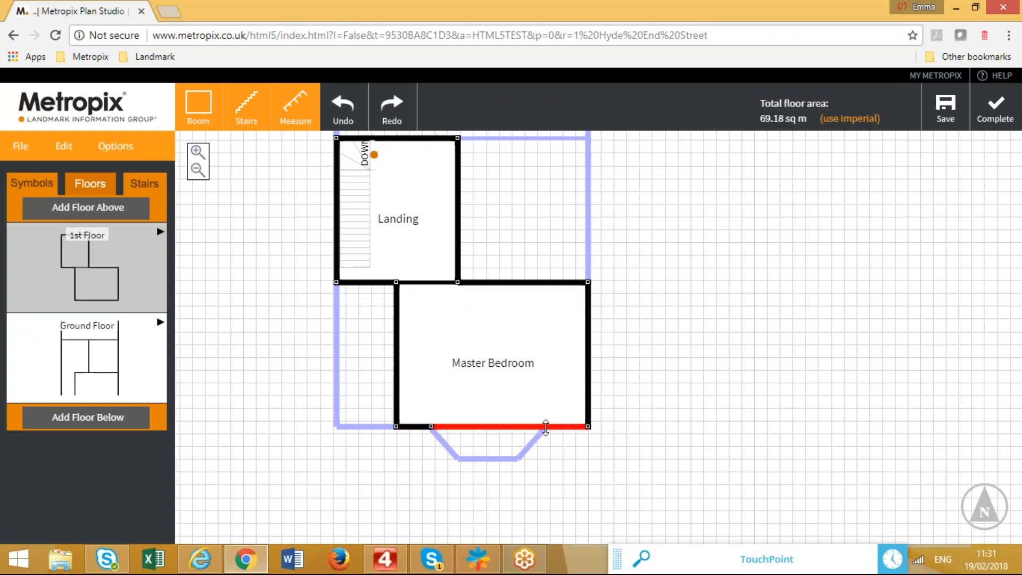
{"action": "left_click_drag", "start_coordinate": [489, 427], "coordinate": [456, 458]}
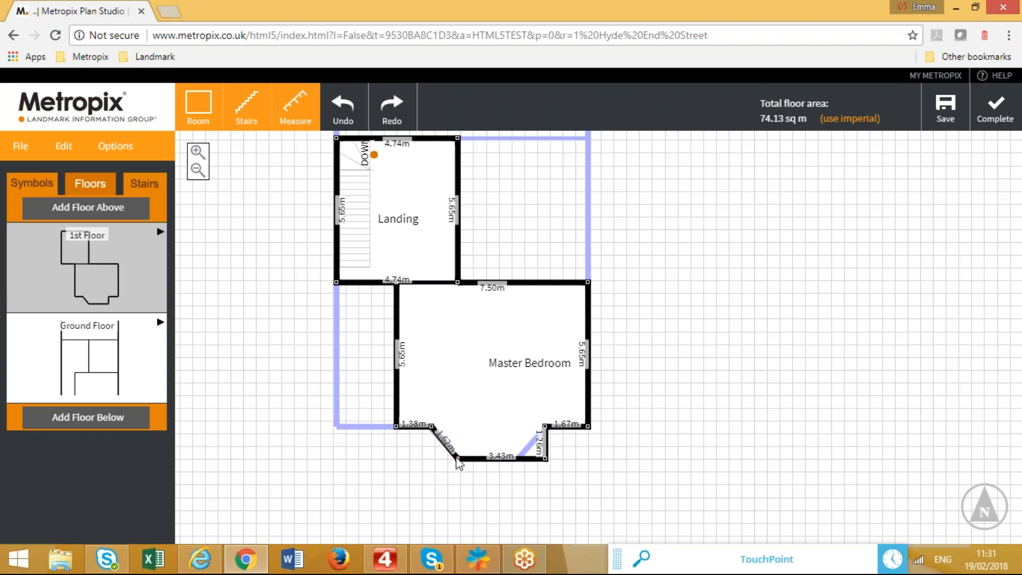
{"action": "left_click_drag", "start_coordinate": [544, 458], "coordinate": [516, 458]}
{"action": "left_click_drag", "start_coordinate": [646, 401], "coordinate": [639, 403]}
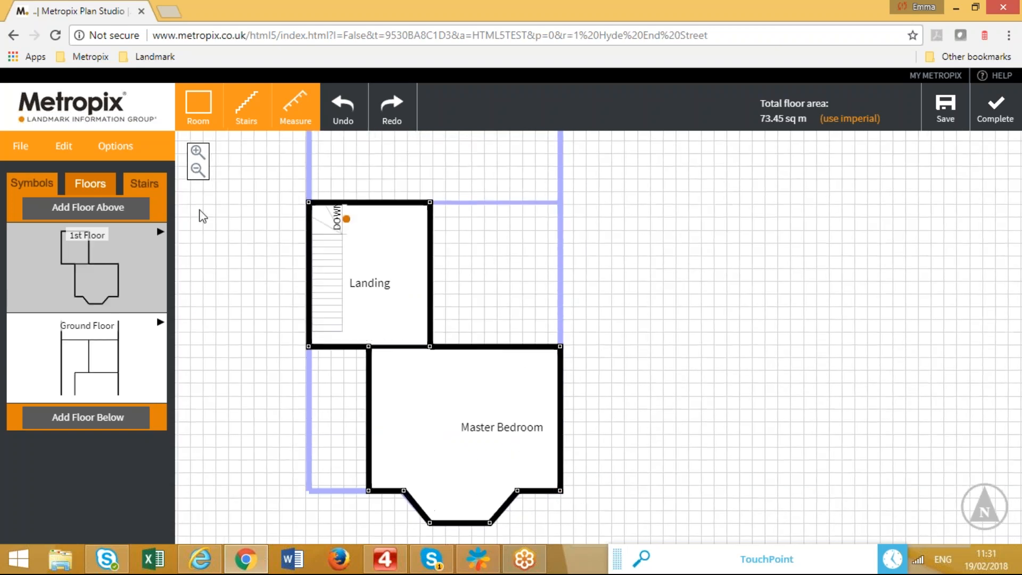
Draw a Bedroom to the right of the Landing.
{"action": "left_click", "coordinate": [201, 96]}
{"action": "left_click_drag", "start_coordinate": [429, 203], "coordinate": [562, 349]}
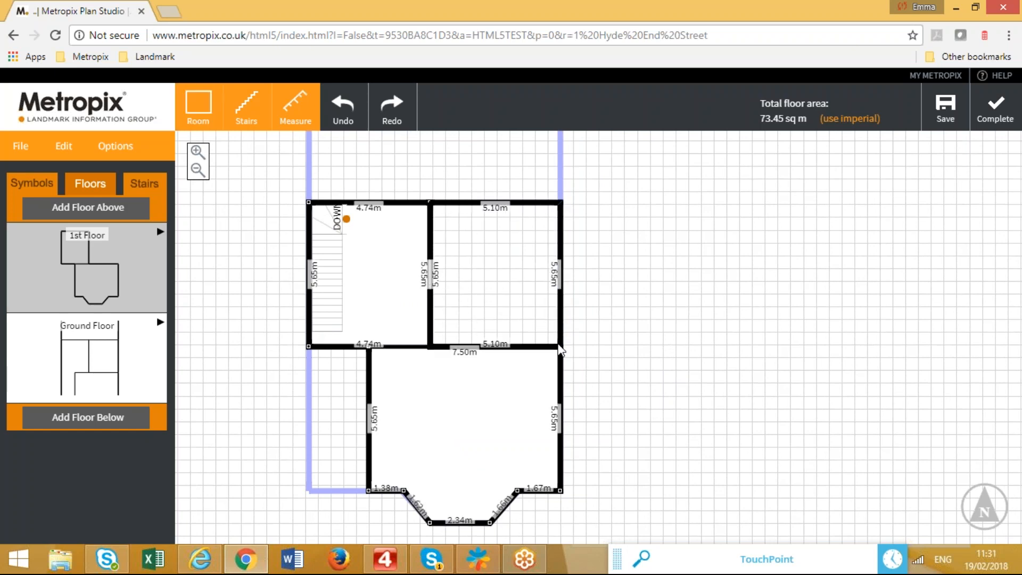
{"action": "left_click", "coordinate": [429, 189]}
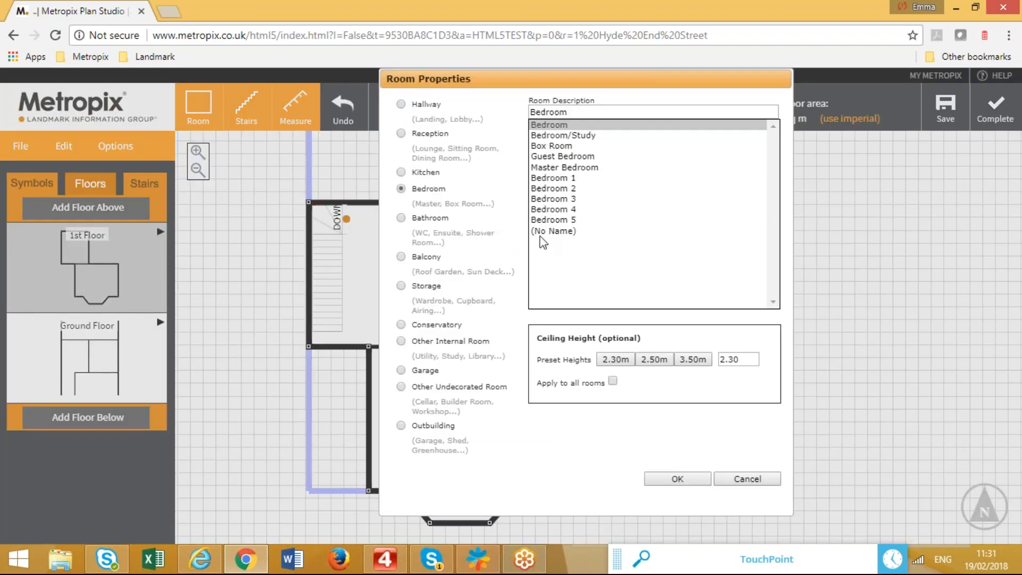
{"action": "left_click", "coordinate": [668, 476]}
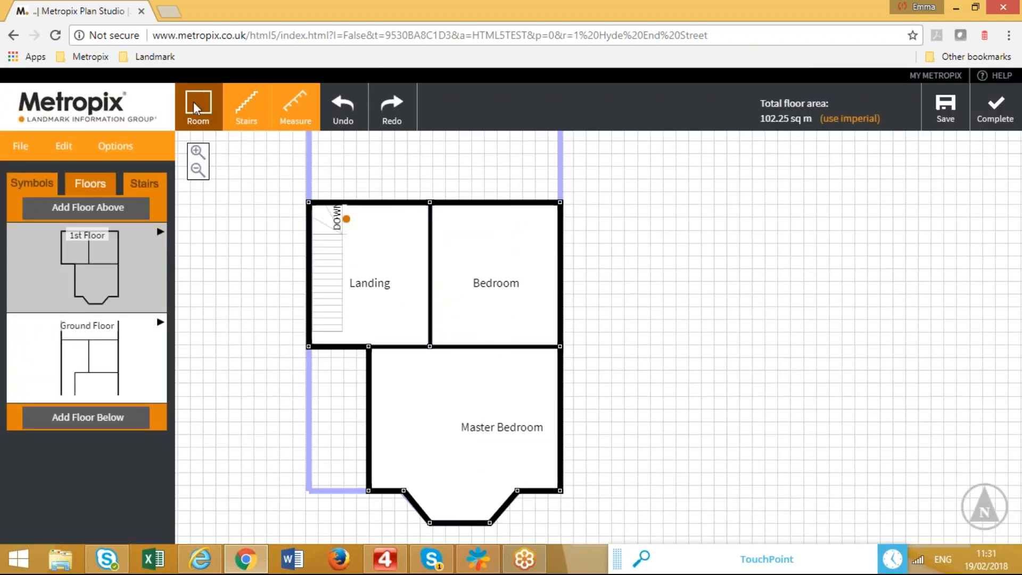
Draw a narrow bathroom room below the Landing named Ensuite.
{"action": "left_click_drag", "start_coordinate": [310, 347], "coordinate": [372, 490]}
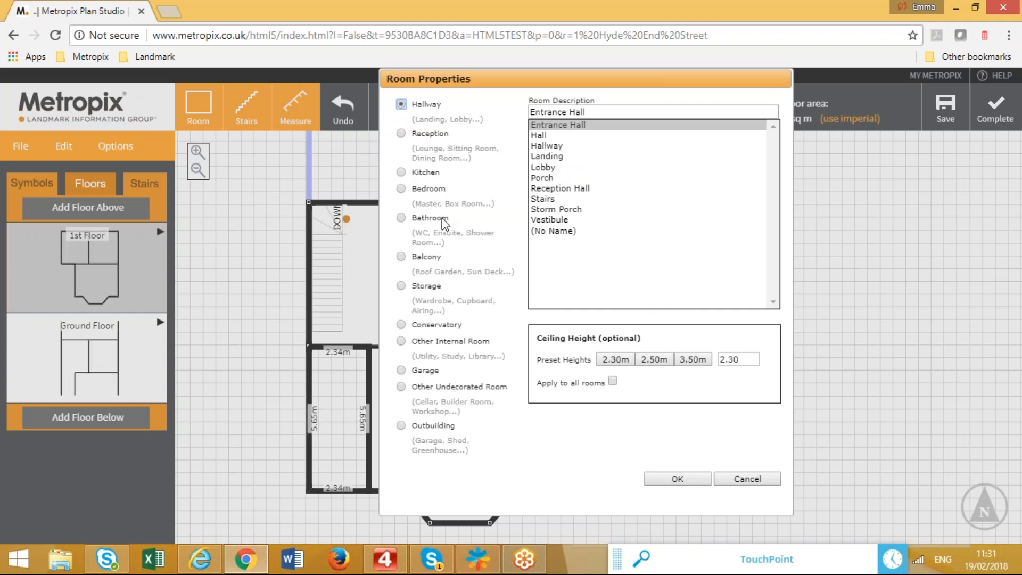
{"action": "left_click", "coordinate": [443, 219]}
{"action": "left_click", "coordinate": [568, 136]}
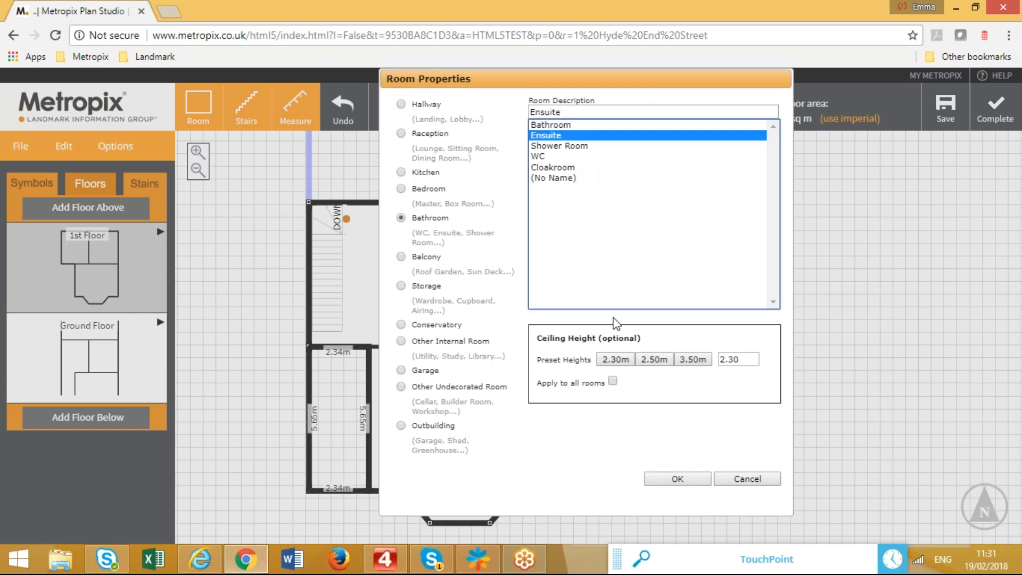
{"action": "left_click", "coordinate": [672, 480]}
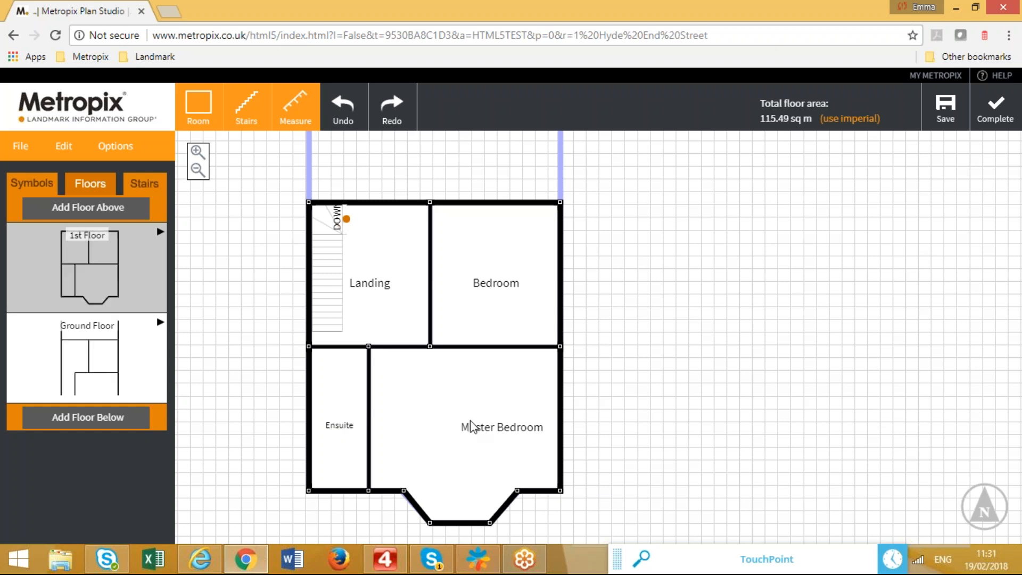
{"action": "left_click", "coordinate": [32, 183]}
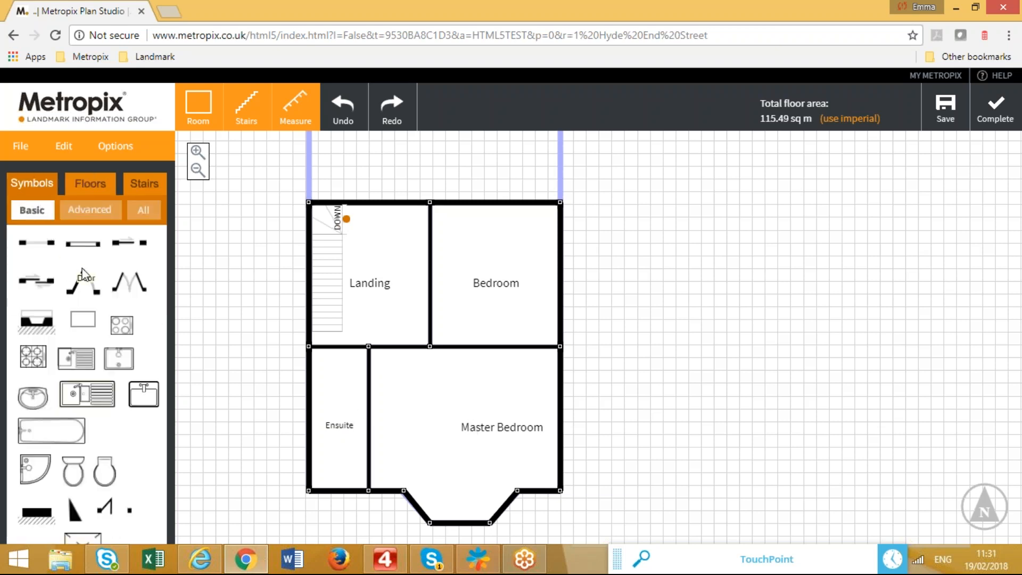
Add the Ensuite door and a Wardrobe with two sliding doors along the Master Bedroom's right side.
{"action": "left_click_drag", "start_coordinate": [122, 321], "coordinate": [363, 465]}
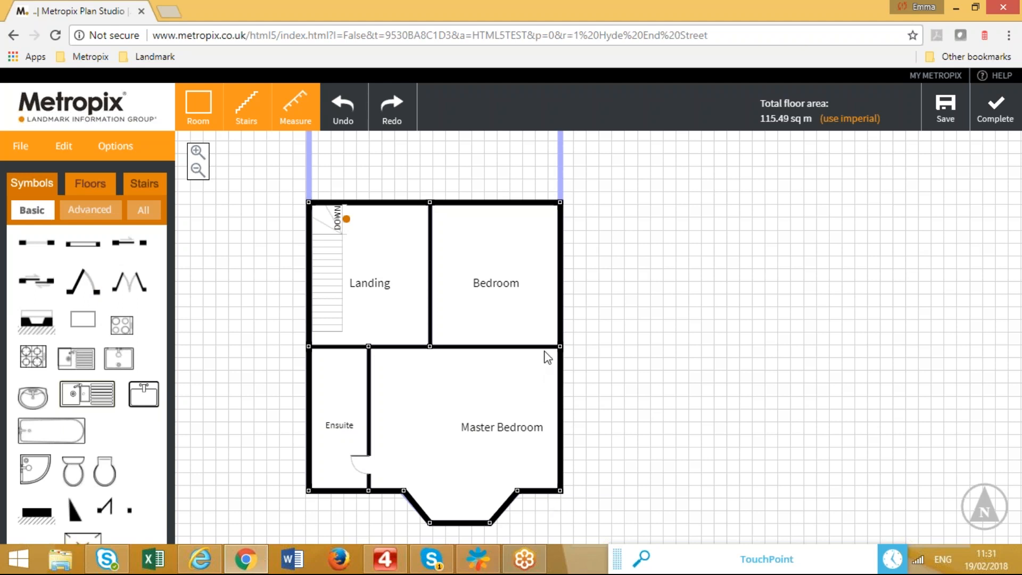
{"action": "left_click", "coordinate": [205, 104]}
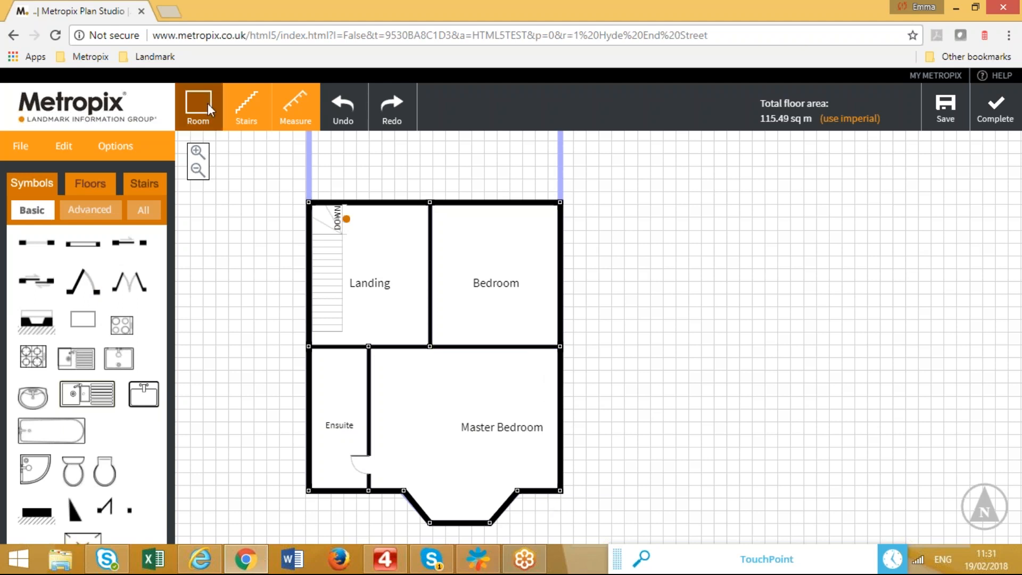
{"action": "mouse_move", "coordinate": [558, 349]}
{"action": "left_mouse_down"}
{"action": "mouse_move", "coordinate": [536, 381]}
{"action": "mouse_move", "coordinate": [540, 491]}
{"action": "left_mouse_up"}
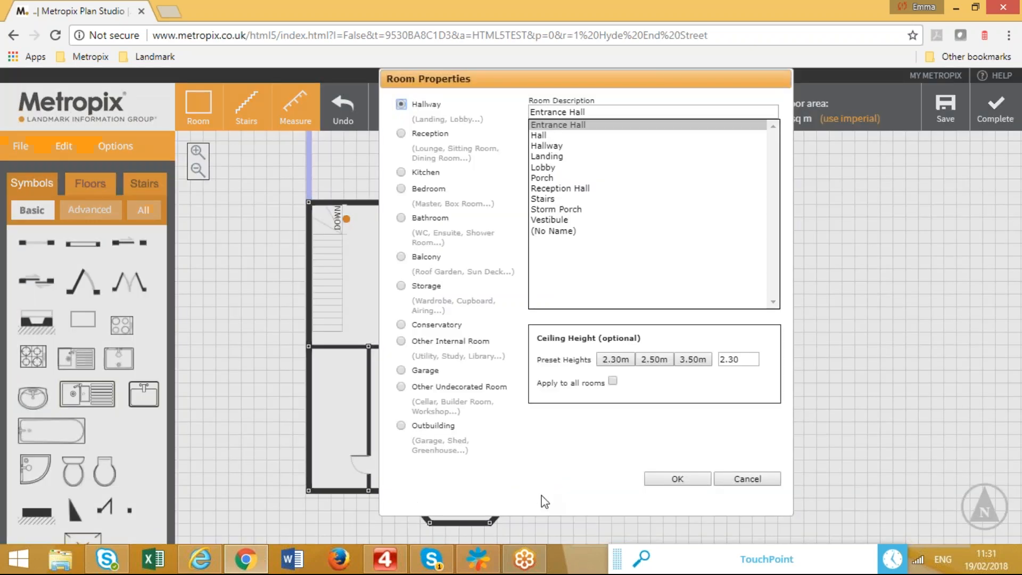
{"action": "left_click", "coordinate": [426, 288]}
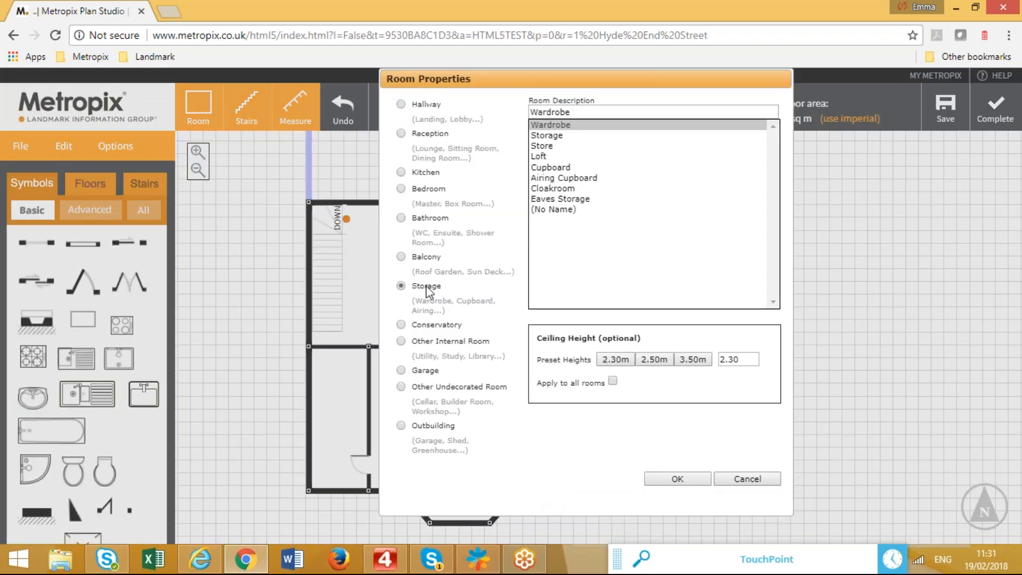
{"action": "left_click", "coordinate": [695, 478]}
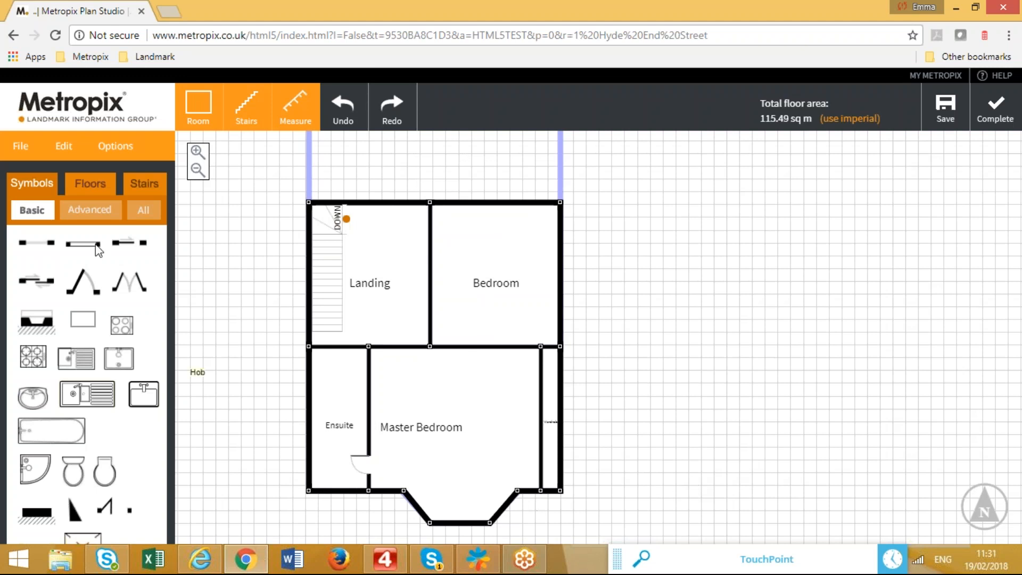
{"action": "left_click_drag", "start_coordinate": [49, 286], "coordinate": [540, 390]}
{"action": "left_click_drag", "start_coordinate": [49, 286], "coordinate": [551, 459]}
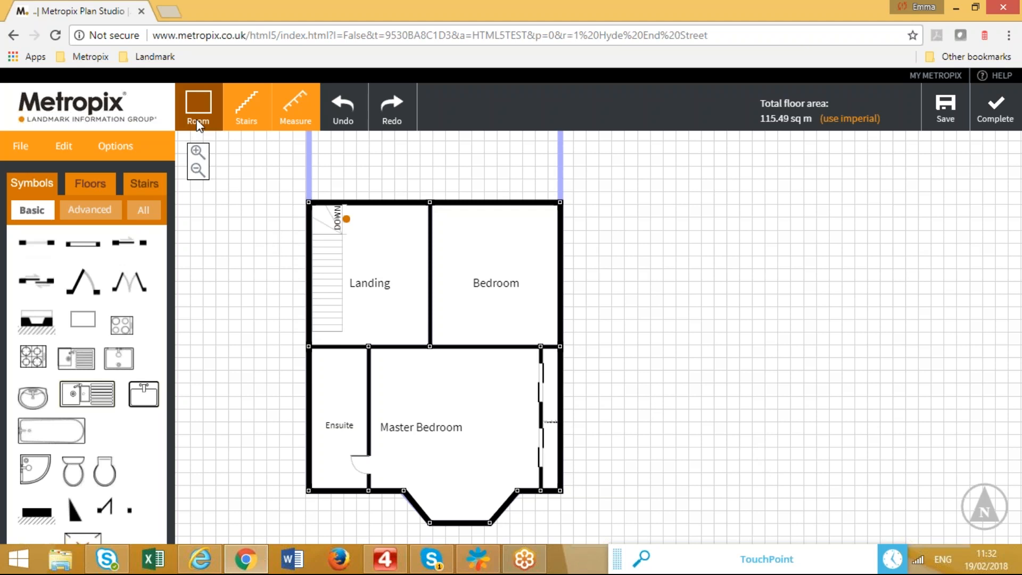
Create an Airing Cupboard beside the stairs and give it a door.
{"action": "left_click", "coordinate": [342, 310]}
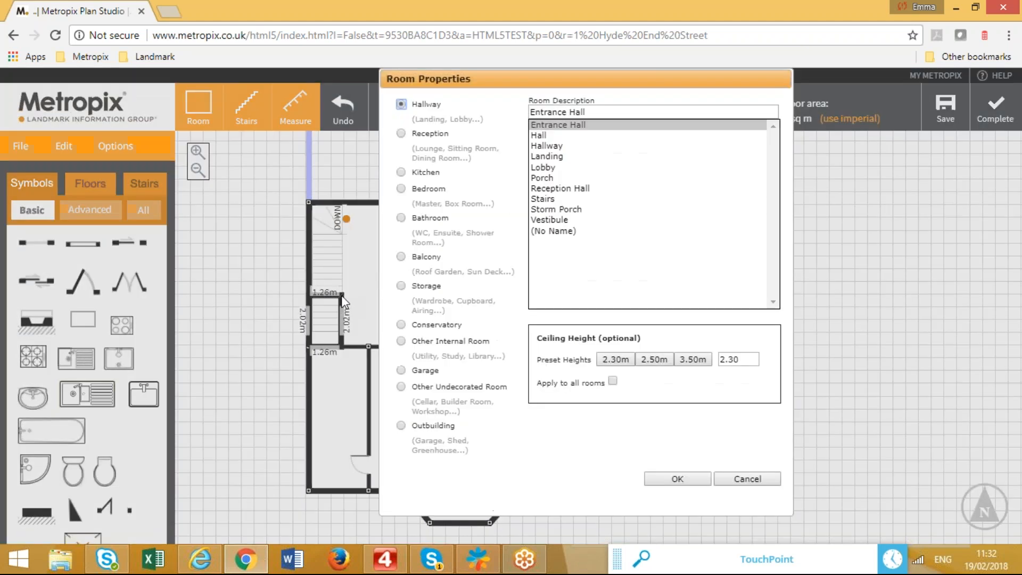
{"action": "left_click", "coordinate": [432, 287]}
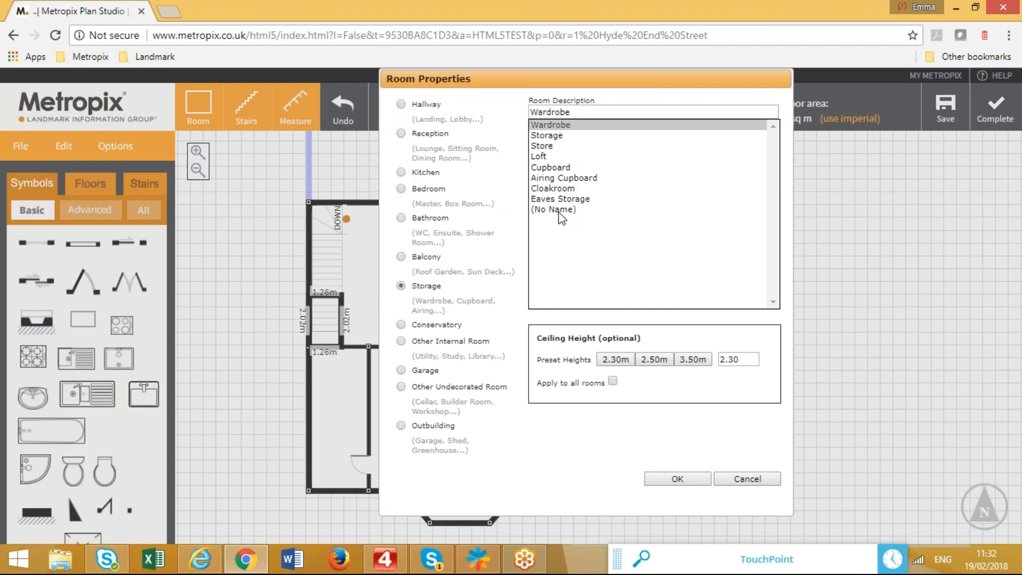
{"action": "left_click", "coordinate": [567, 182]}
{"action": "left_click", "coordinate": [674, 479]}
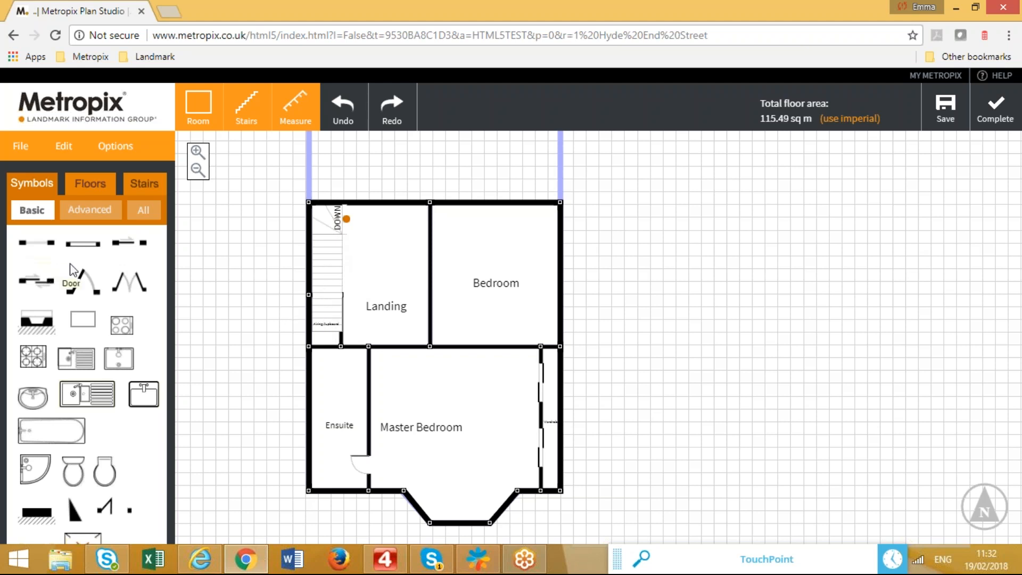
{"action": "left_click_drag", "start_coordinate": [150, 307], "coordinate": [348, 326]}
Draw a new room above the Landing as a Bathroom, then nudge the Landing/Bedroom wall right.
{"action": "left_click_drag", "start_coordinate": [228, 233], "coordinate": [222, 308]}
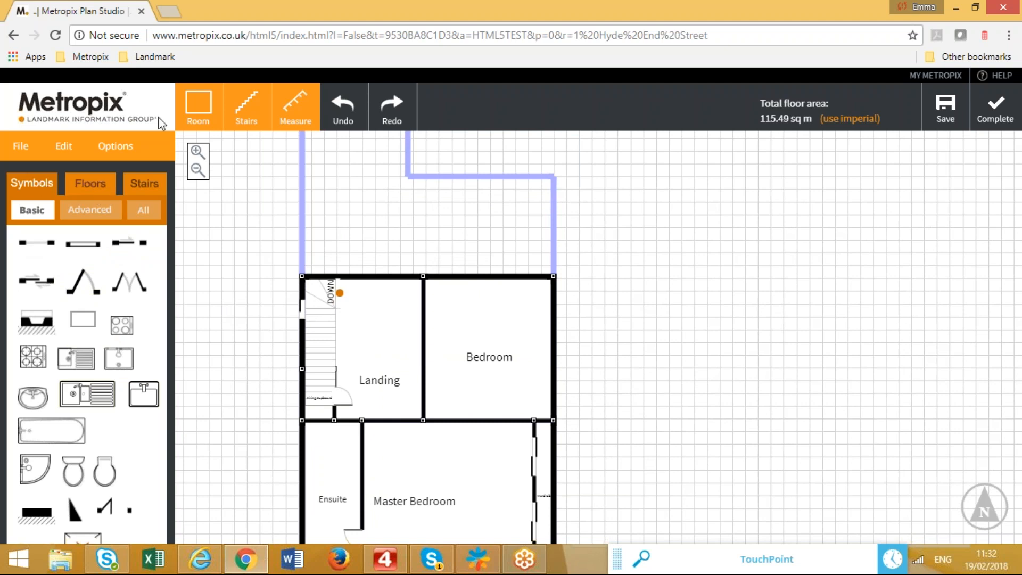
{"action": "left_click_drag", "start_coordinate": [302, 278], "coordinate": [426, 179]}
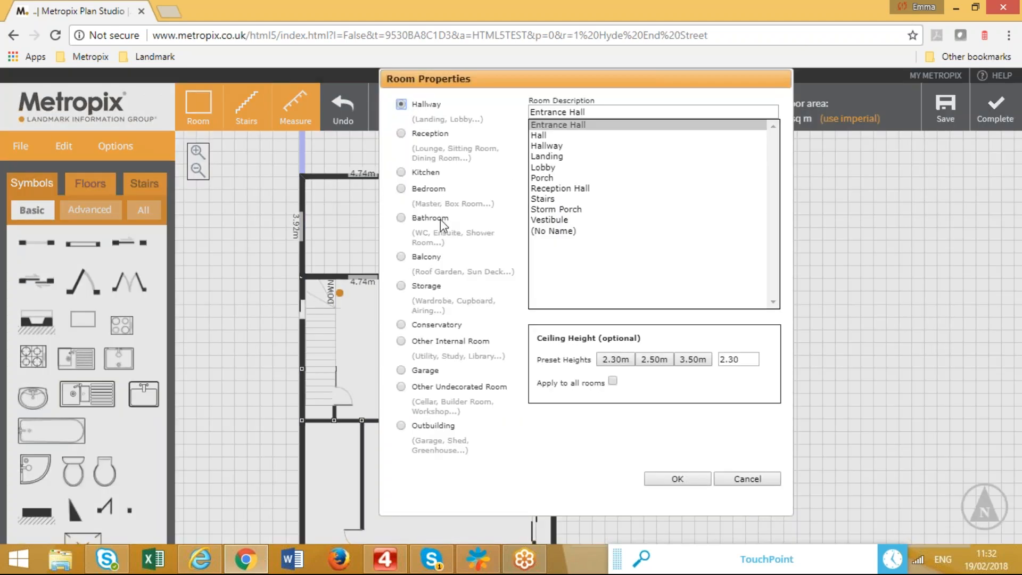
{"action": "left_click", "coordinate": [441, 222]}
{"action": "left_click", "coordinate": [671, 479]}
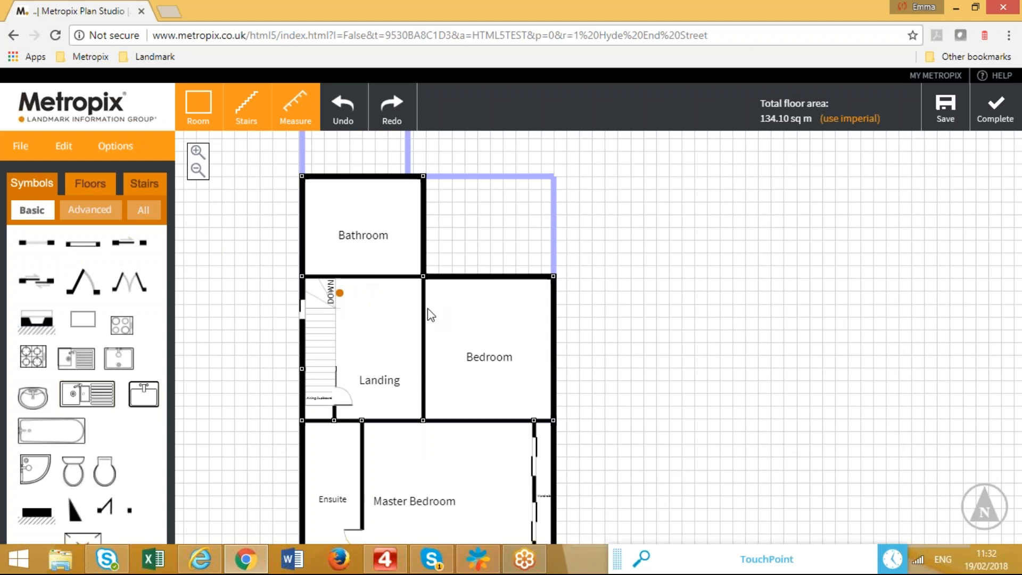
{"action": "left_click_drag", "start_coordinate": [426, 308], "coordinate": [433, 308]}
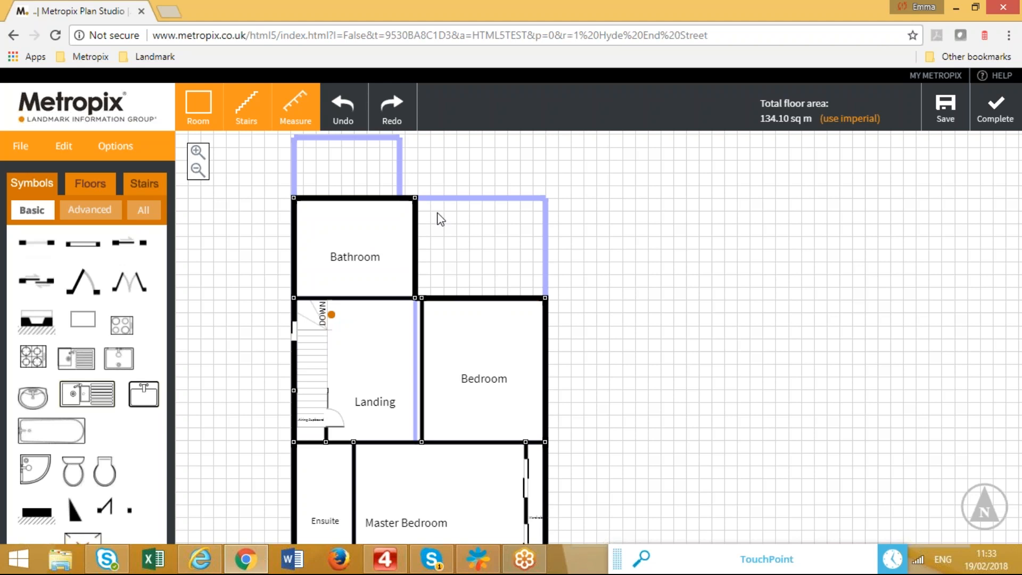
Add a small Balcony room above the Bedroom, bringing the total to 134.10 sq m.
{"action": "left_click", "coordinate": [201, 106]}
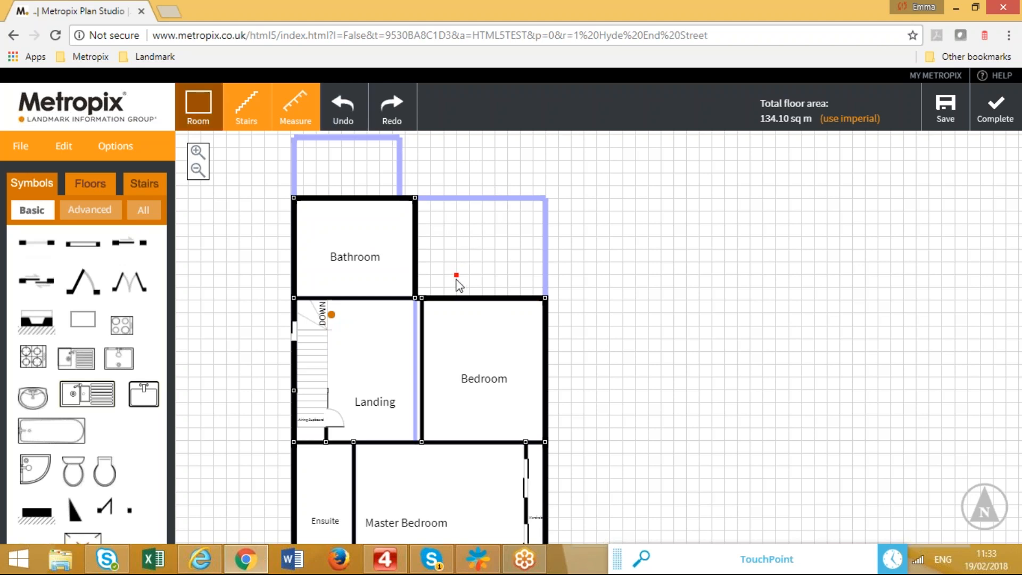
{"action": "left_click_drag", "start_coordinate": [450, 296], "coordinate": [526, 258]}
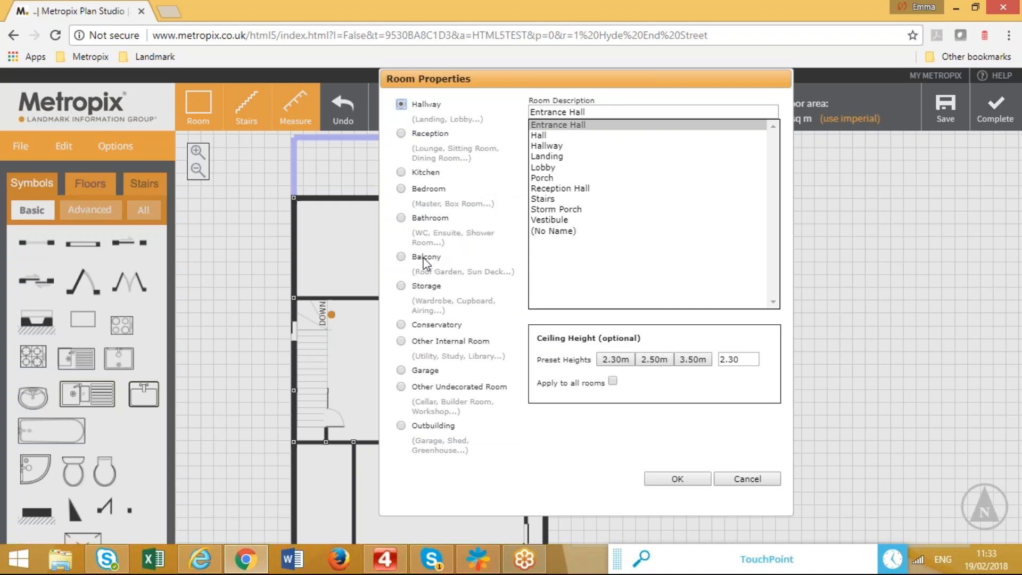
{"action": "left_click", "coordinate": [400, 257]}
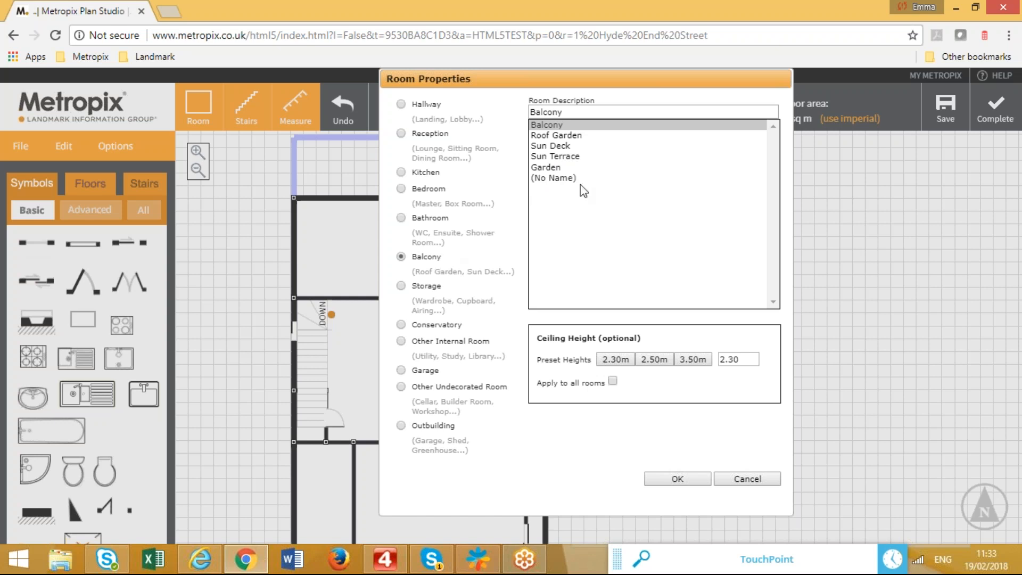
{"action": "left_click", "coordinate": [676, 479]}
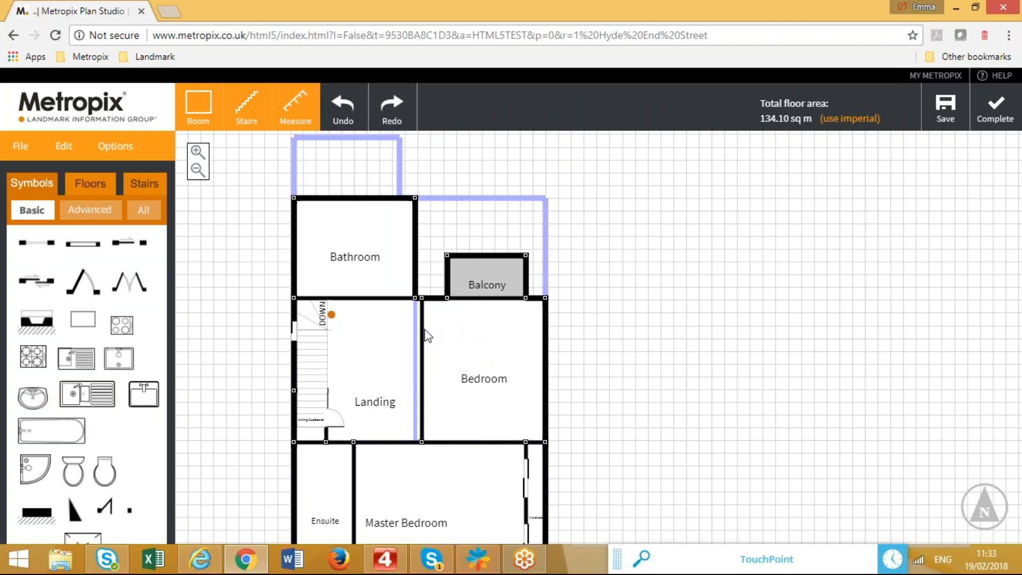
Restore the Landing/Bedroom wall, add Balcony double doors and a Bathroom door.
{"action": "left_click_drag", "start_coordinate": [421, 331], "coordinate": [413, 331]}
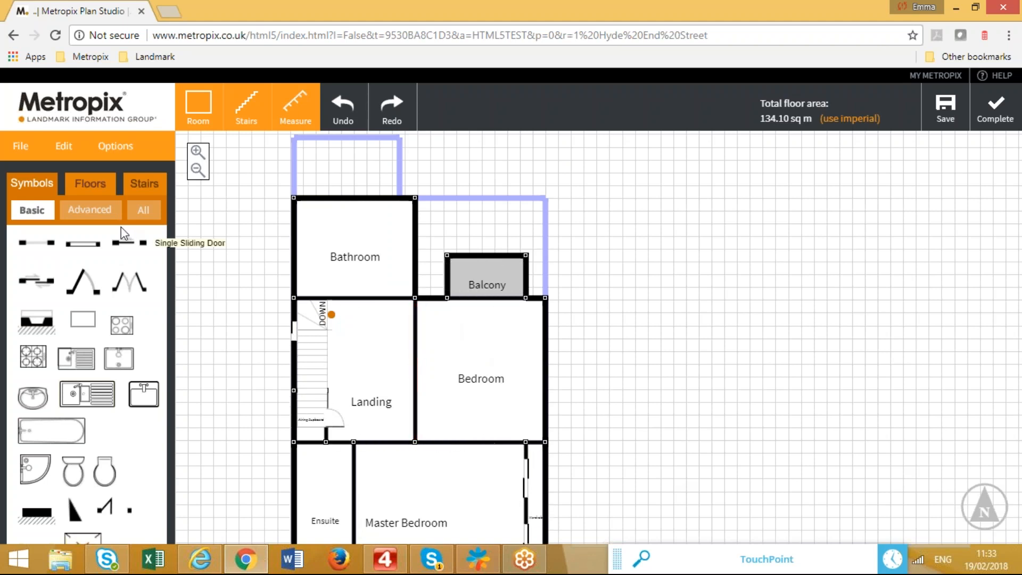
{"action": "left_click_drag", "start_coordinate": [215, 320], "coordinate": [486, 315]}
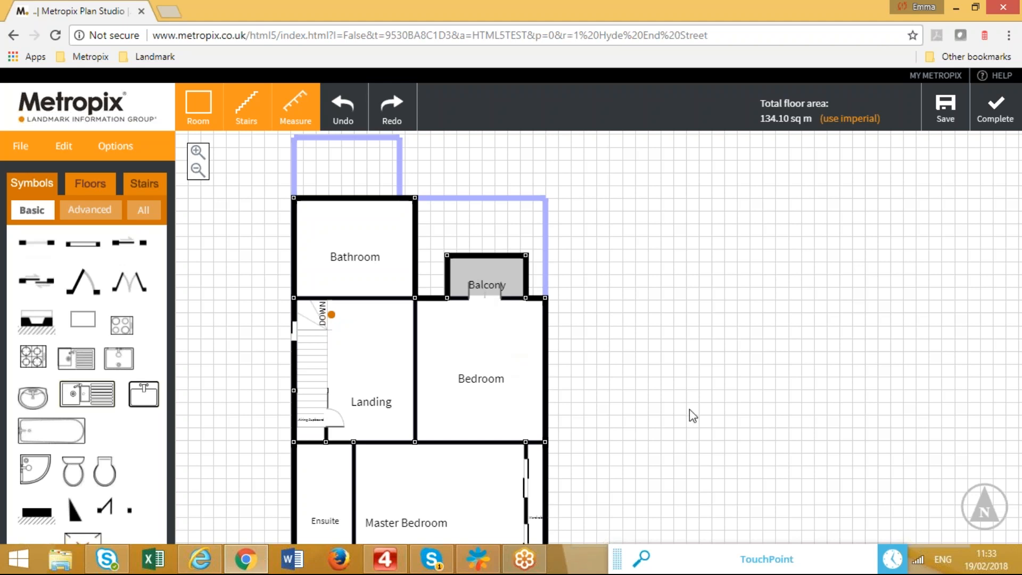
{"action": "left_click_drag", "start_coordinate": [83, 282], "coordinate": [395, 293]}
Fit the Bathroom with a bath, sink, toilet and shower tray.
{"action": "left_click_drag", "start_coordinate": [51, 444], "coordinate": [311, 213]}
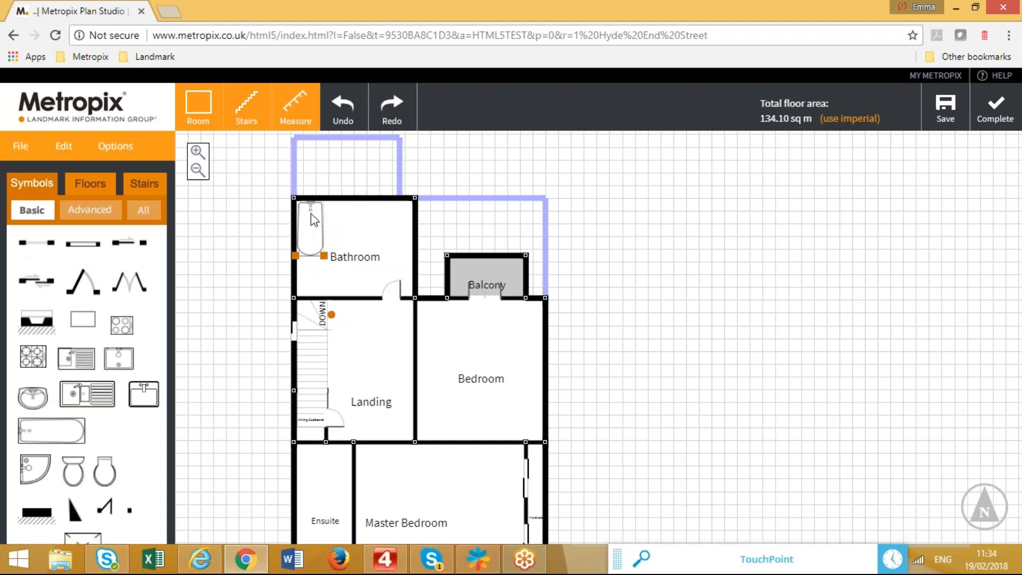
{"action": "left_click_drag", "start_coordinate": [33, 396], "coordinate": [341, 223]}
{"action": "left_click_drag", "start_coordinate": [73, 470], "coordinate": [376, 227]}
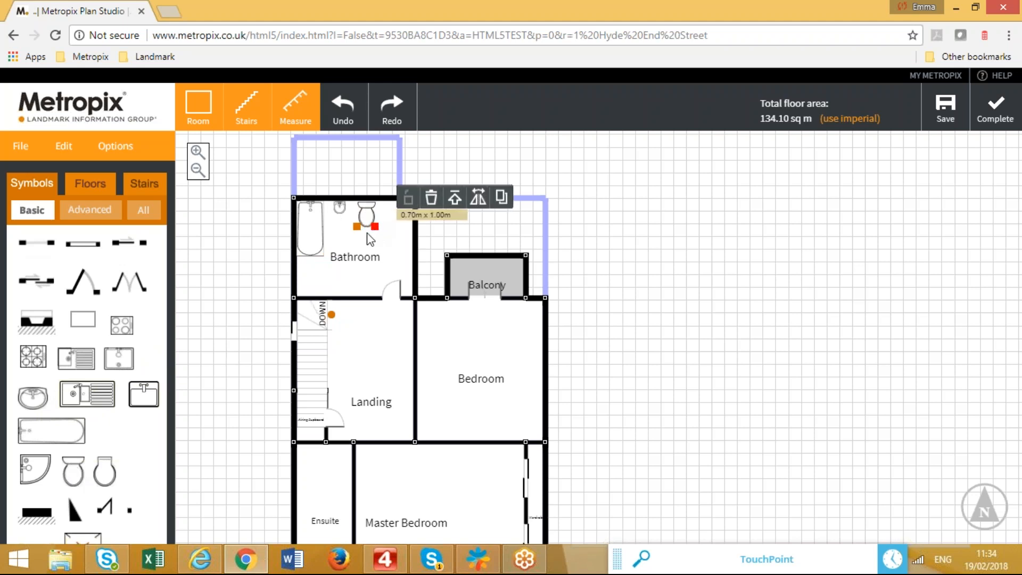
{"action": "left_click", "coordinate": [230, 357]}
{"action": "left_click_drag", "start_coordinate": [119, 358], "coordinate": [331, 267]}
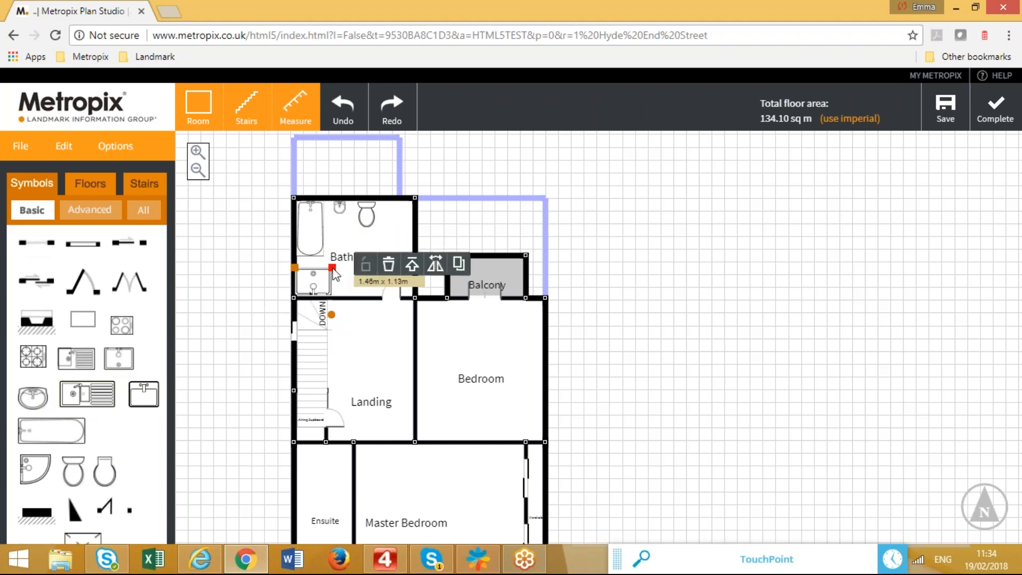
{"action": "left_click", "coordinate": [621, 401]}
Add doors from the Landing into the Bedroom and the Master Bedroom.
{"action": "left_click_drag", "start_coordinate": [83, 290], "coordinate": [424, 417]}
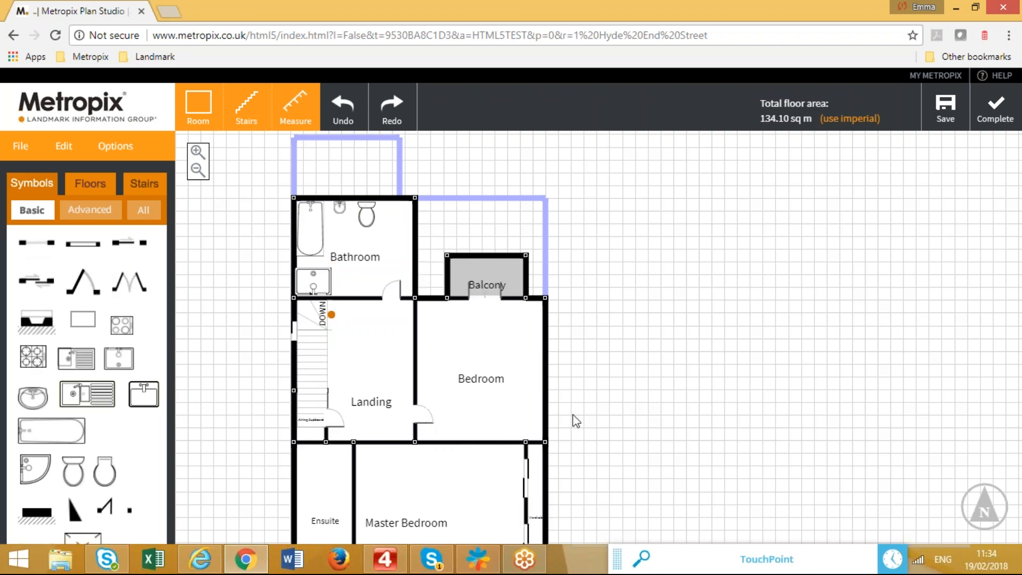
{"action": "scroll", "coordinate": [604, 426], "scroll_direction": "down", "scroll_amount": 2}
{"action": "left_click_drag", "start_coordinate": [75, 284], "coordinate": [371, 374]}
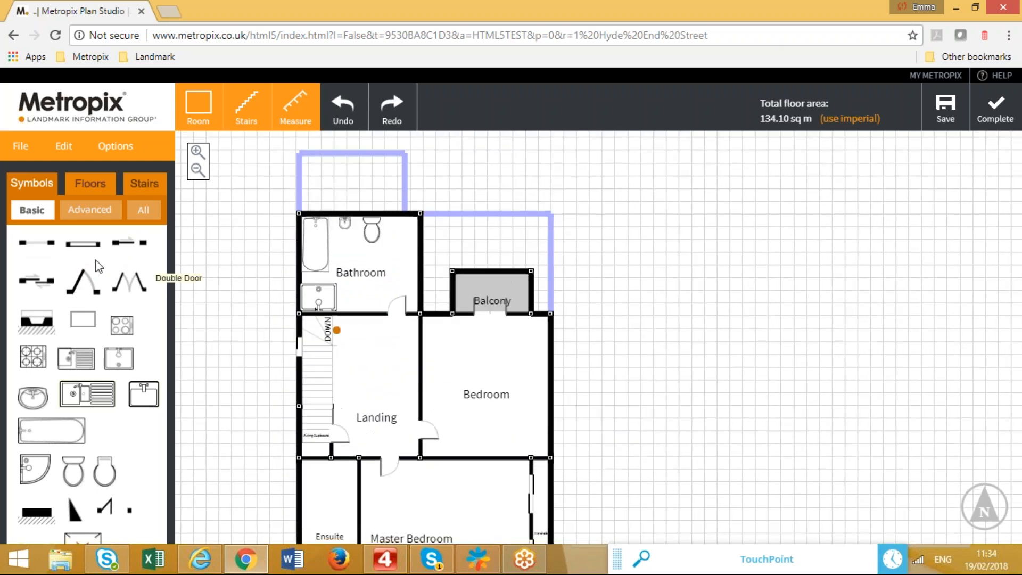
Add windows to the Bathroom's top wall and the Ensuite's outer wall.
{"action": "left_click_drag", "start_coordinate": [88, 241], "coordinate": [356, 212]}
{"action": "left_click_drag", "start_coordinate": [602, 429], "coordinate": [585, 285]}
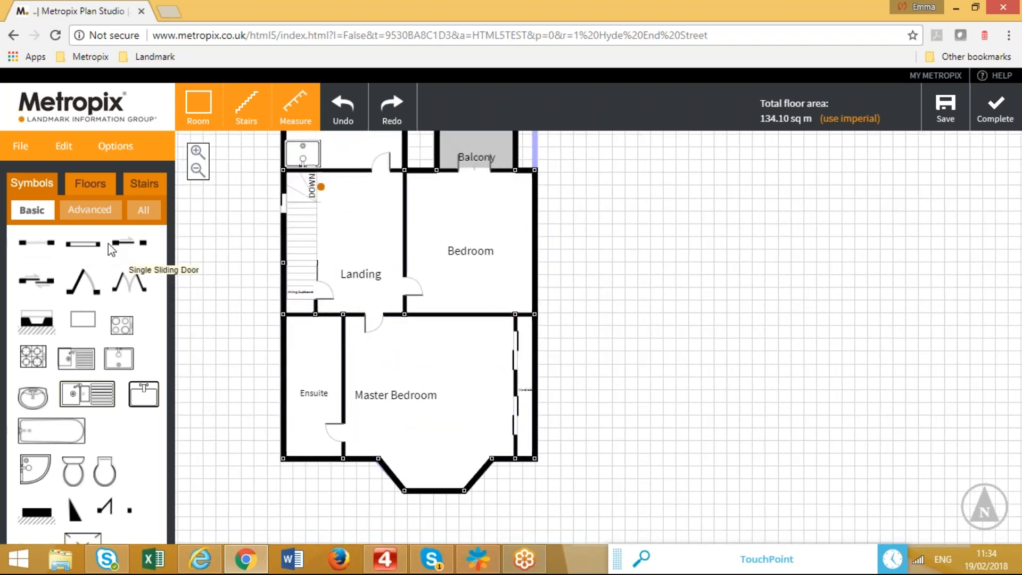
{"action": "left_click_drag", "start_coordinate": [88, 251], "coordinate": [311, 472]}
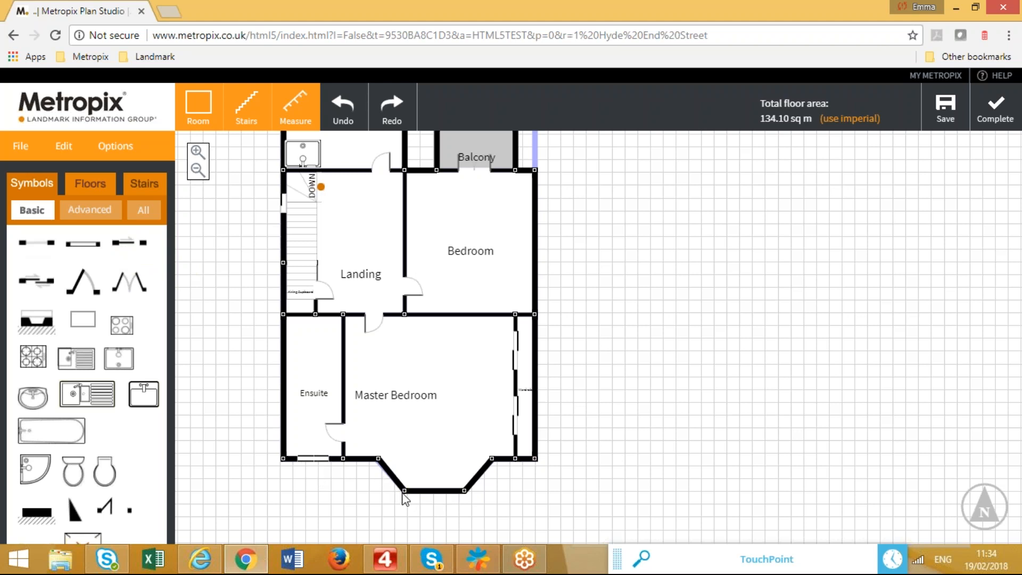
Flatten the Master Bedroom bay into a straight wall and split it at both bay ends.
{"action": "left_click_drag", "start_coordinate": [405, 489], "coordinate": [389, 458]}
{"action": "left_click_drag", "start_coordinate": [465, 490], "coordinate": [491, 458]}
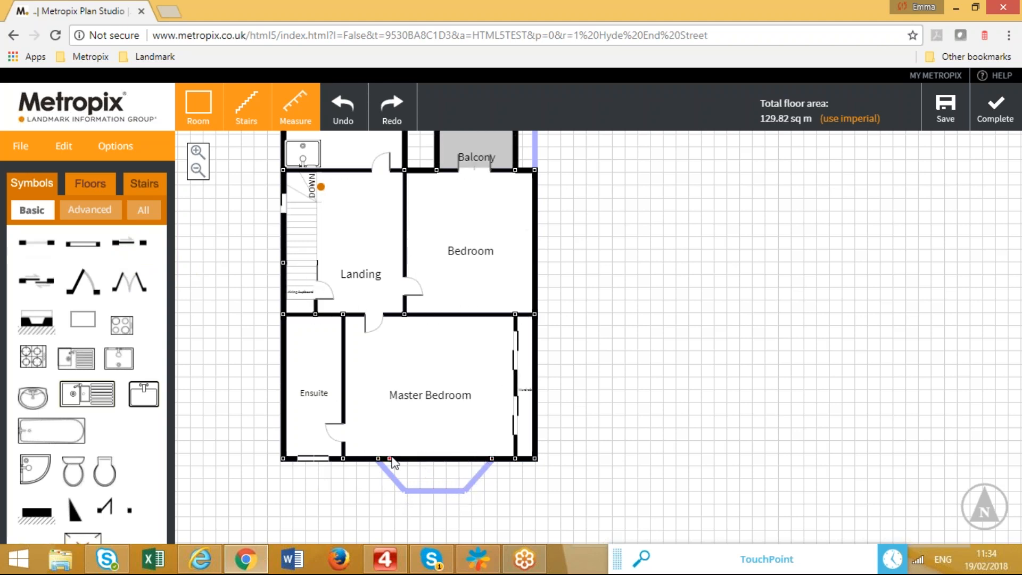
{"action": "left_click_drag", "start_coordinate": [390, 459], "coordinate": [343, 459]}
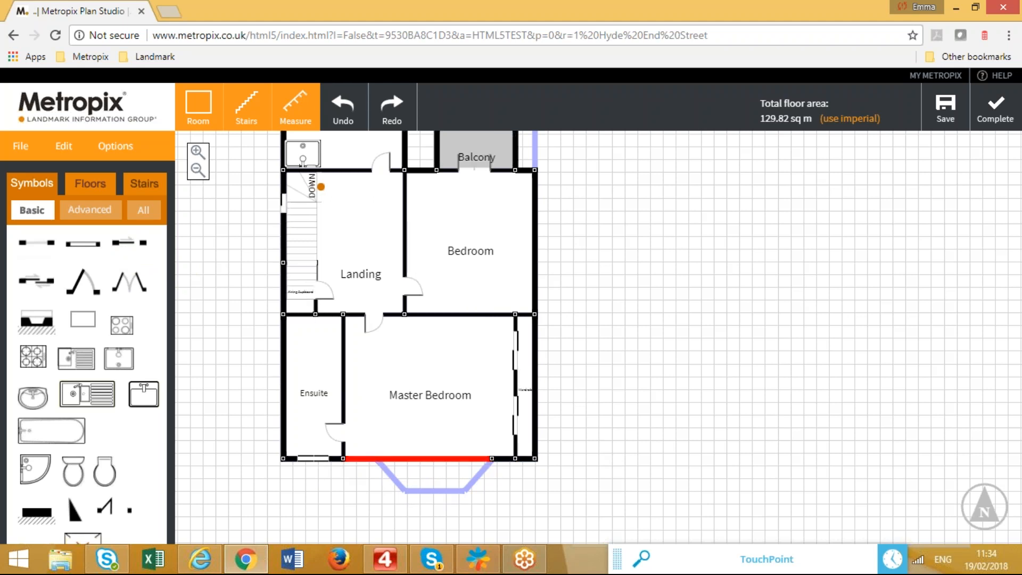
{"action": "left_click_drag", "start_coordinate": [492, 458], "coordinate": [515, 459]}
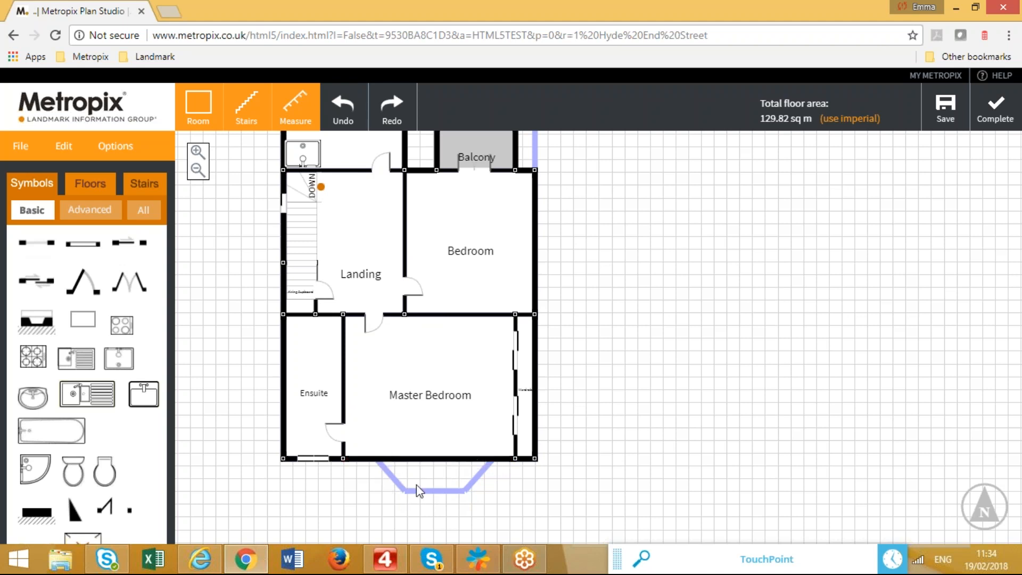
{"action": "left_click", "coordinate": [377, 458]}
{"action": "left_click", "coordinate": [488, 458]}
Turn the bay wall section into a curve bowing outward with Create Curve.
{"action": "right_click", "coordinate": [433, 459]}
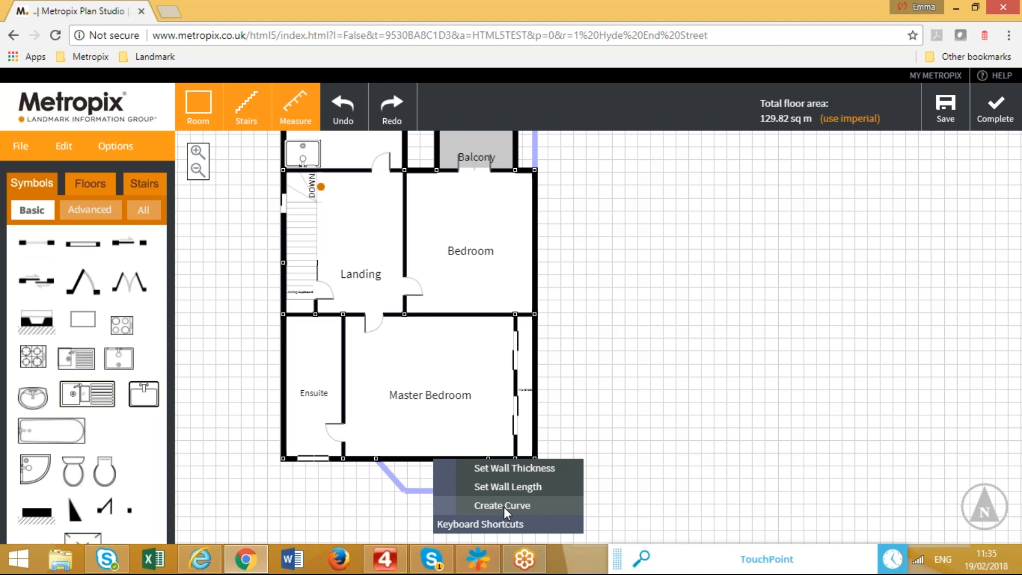
{"action": "left_click", "coordinate": [503, 506]}
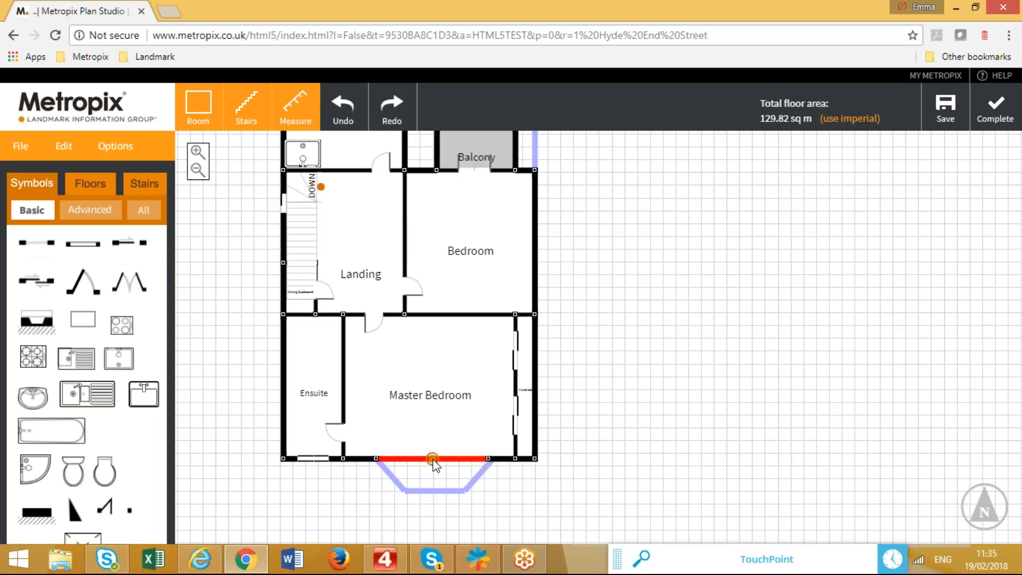
{"action": "left_click_drag", "start_coordinate": [431, 462], "coordinate": [436, 504]}
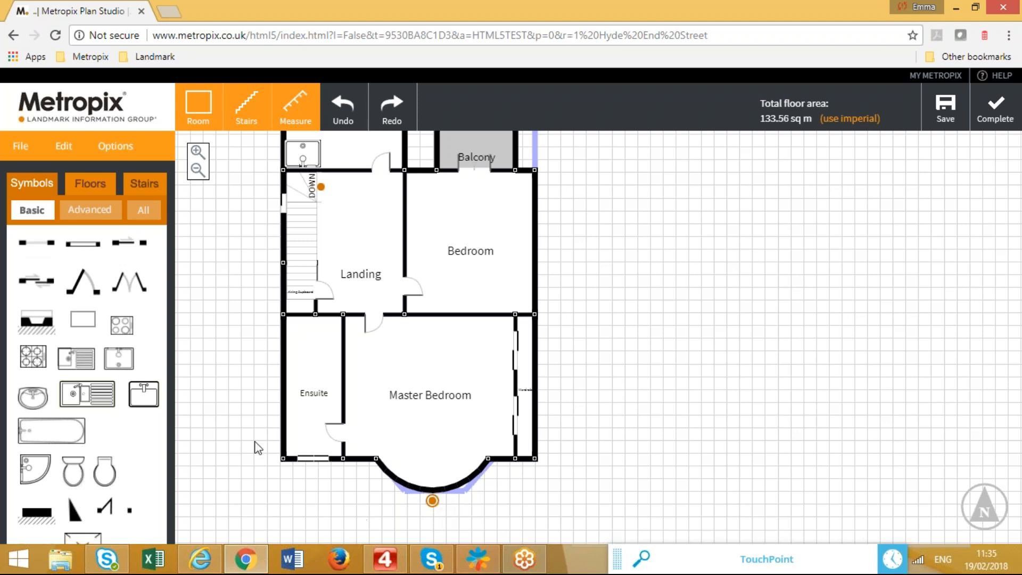
Place a window on the curved bay wall and shorten it, totalling 133.56 sq m.
{"action": "left_click_drag", "start_coordinate": [90, 253], "coordinate": [496, 453]}
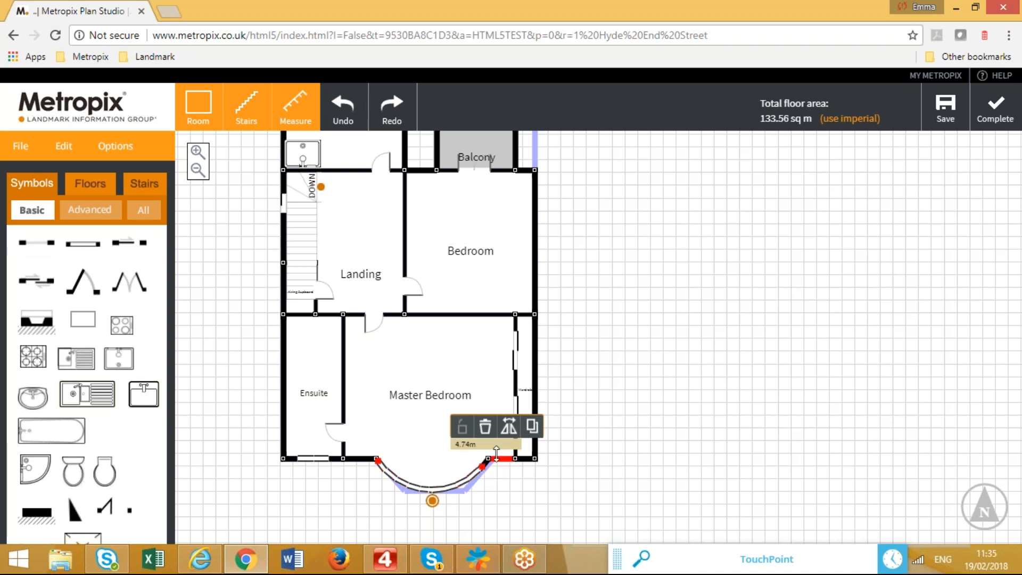
{"action": "left_click", "coordinate": [449, 488]}
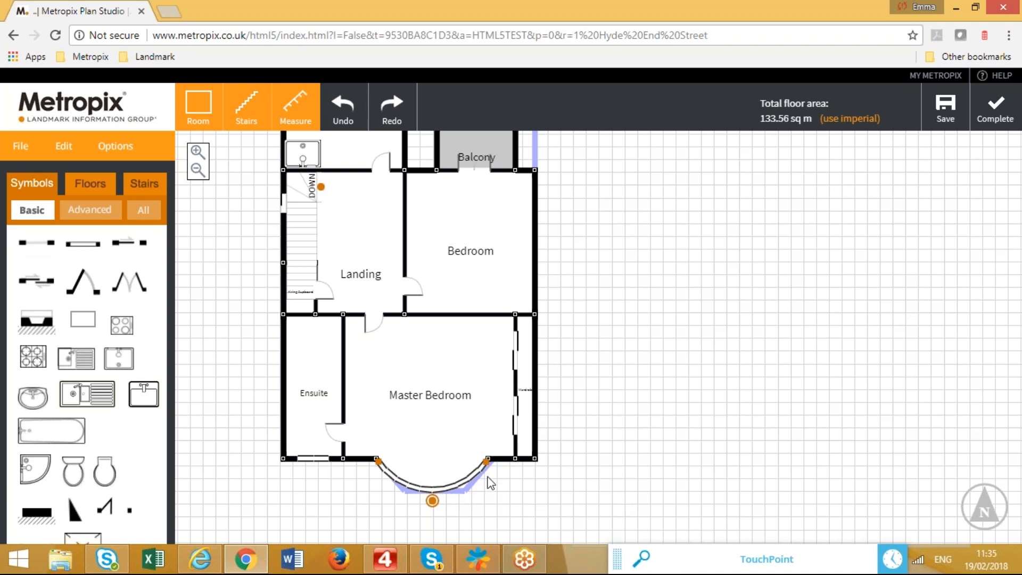
{"action": "left_click_drag", "start_coordinate": [486, 462], "coordinate": [394, 482]}
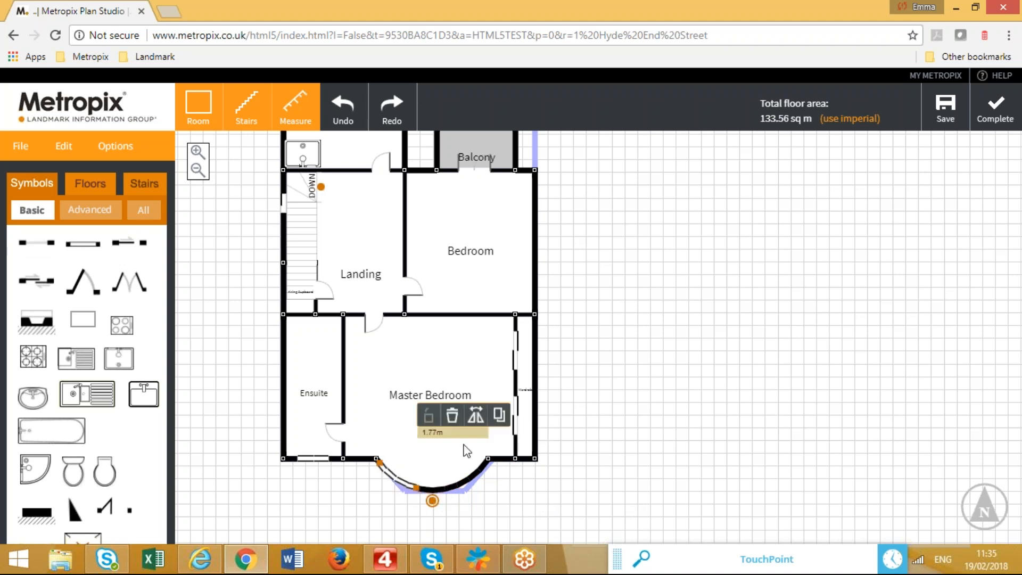
{"action": "left_click", "coordinate": [502, 413]}
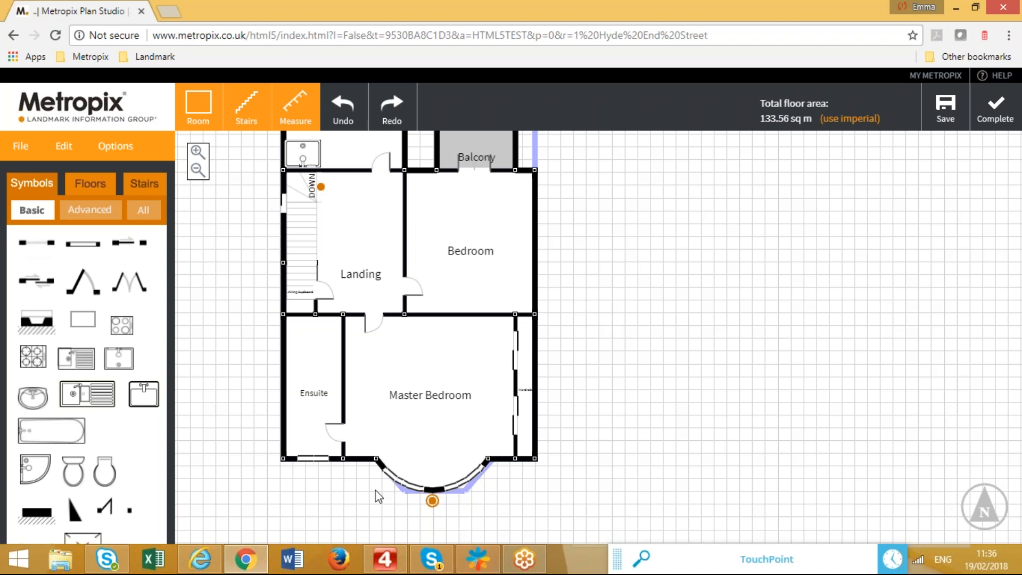
Fit the Ensuite with a corner shower, enlarged toilet and round sink, then show the Floors list.
{"action": "left_click_drag", "start_coordinate": [613, 313], "coordinate": [617, 364]}
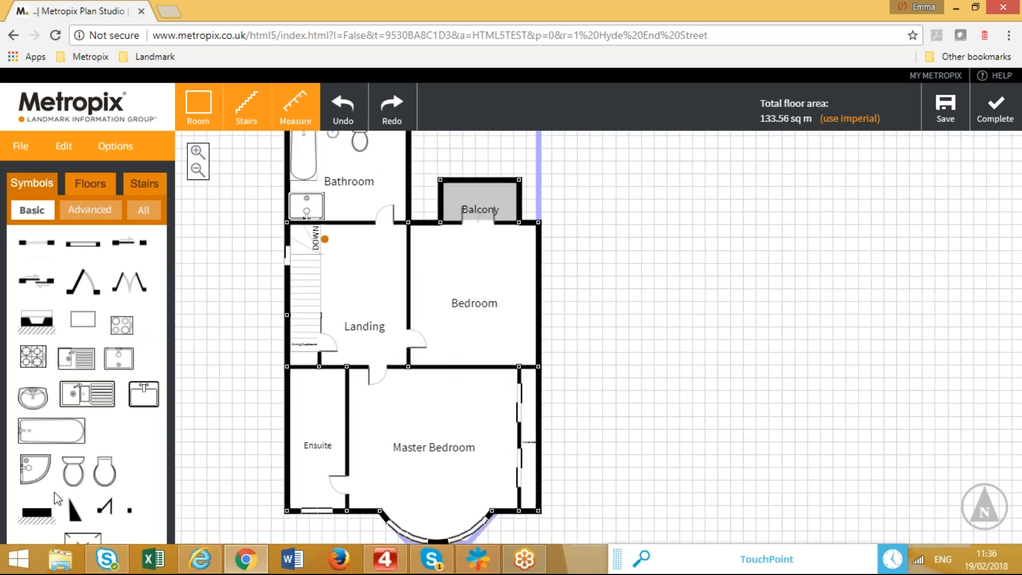
{"action": "left_click_drag", "start_coordinate": [43, 482], "coordinate": [318, 400]}
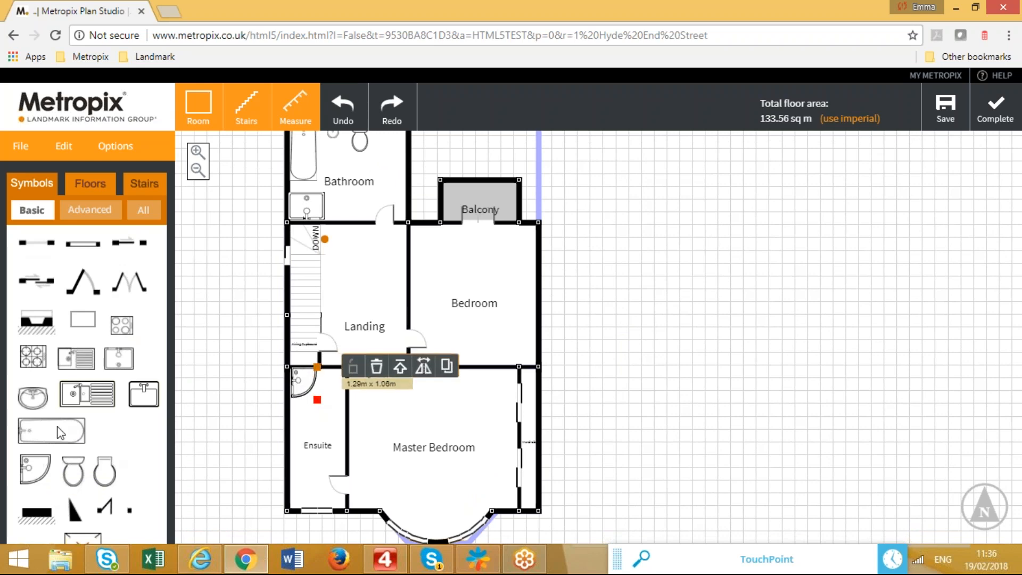
{"action": "left_click_drag", "start_coordinate": [72, 475], "coordinate": [325, 437]}
{"action": "left_click", "coordinate": [311, 429]}
{"action": "left_click_drag", "start_coordinate": [36, 400], "coordinate": [318, 477]}
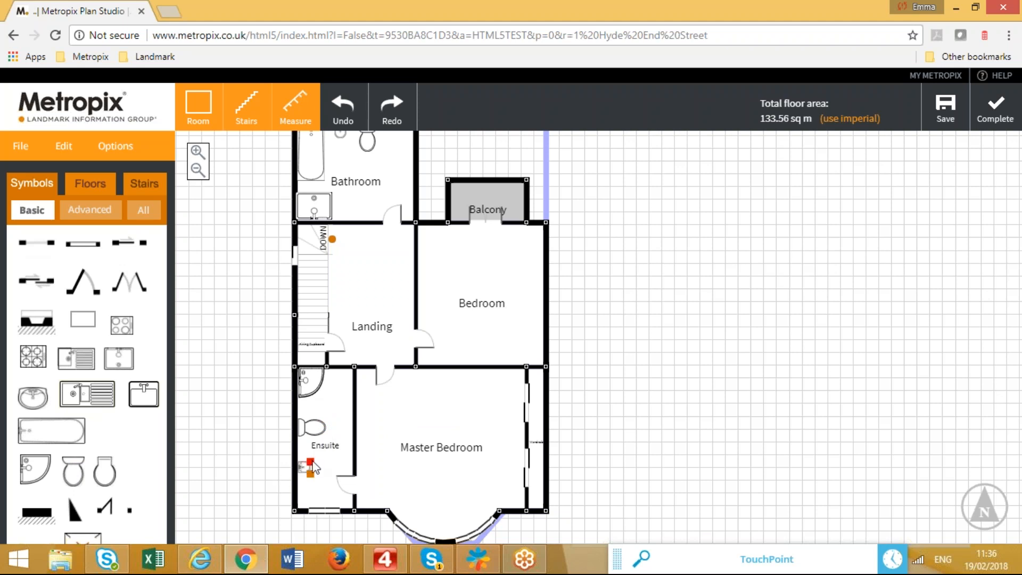
{"action": "left_click", "coordinate": [247, 403]}
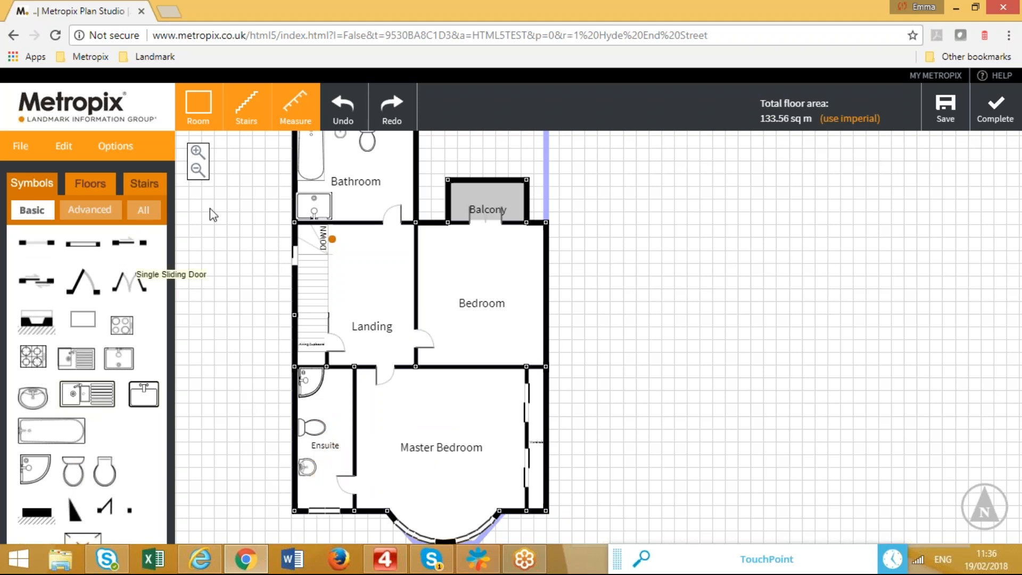
{"action": "left_click", "coordinate": [88, 184]}
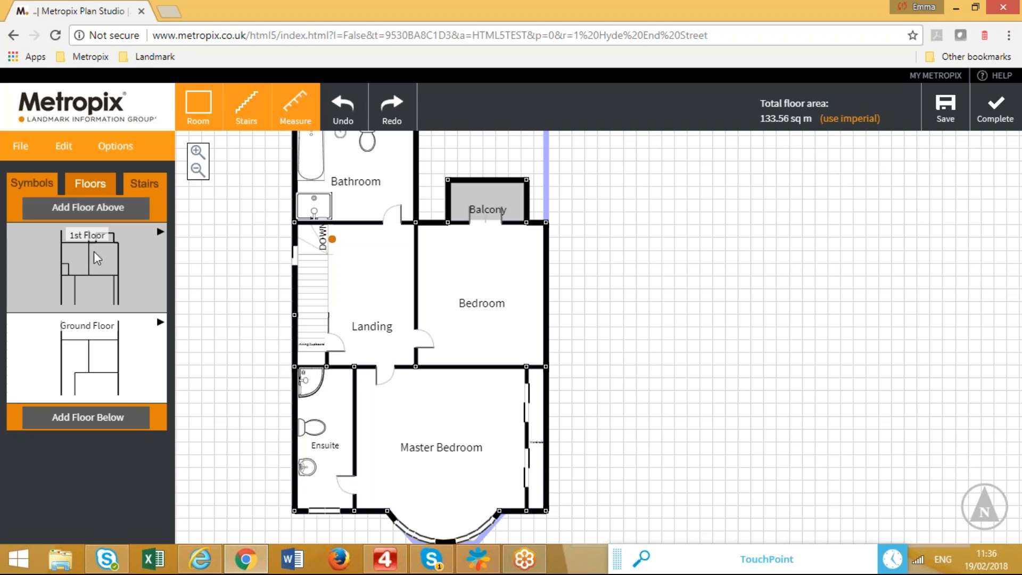
Switch to the Ground Floor plan with the symbol palette and select the Living Room's right wall.
{"action": "left_click", "coordinate": [97, 358]}
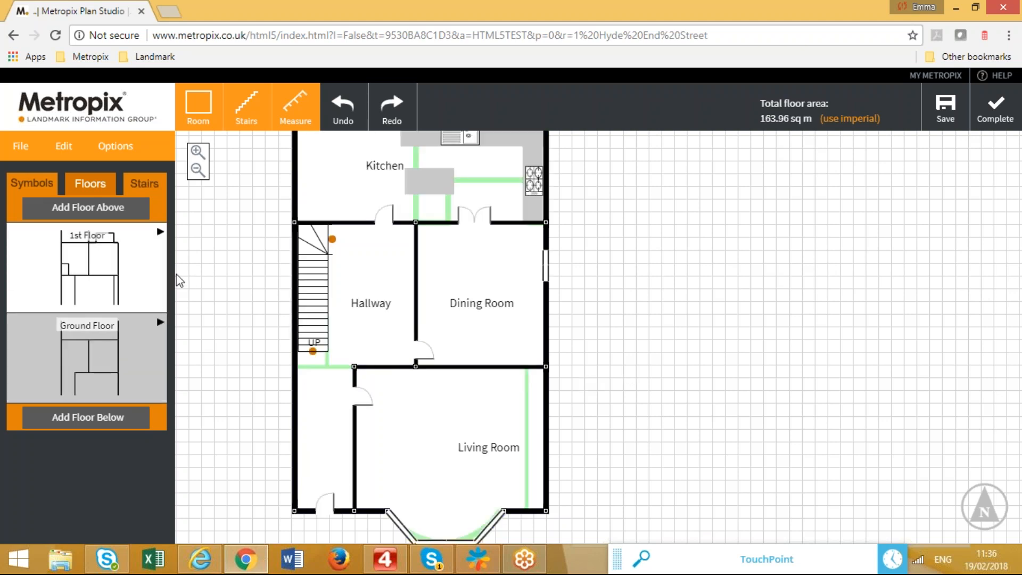
{"action": "left_click", "coordinate": [127, 263]}
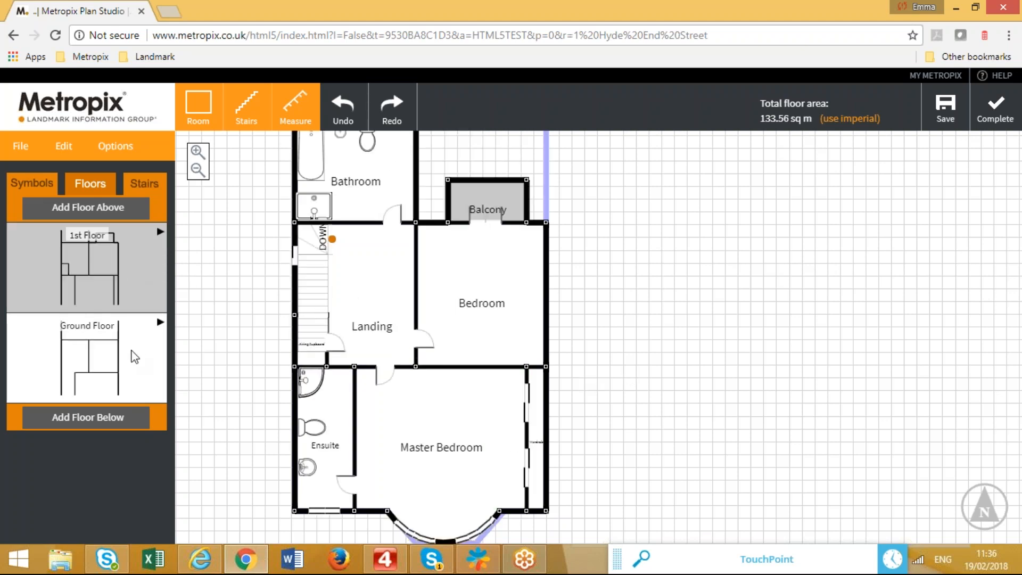
{"action": "left_click", "coordinate": [132, 351]}
{"action": "left_click", "coordinate": [131, 277]}
{"action": "left_click", "coordinate": [117, 361]}
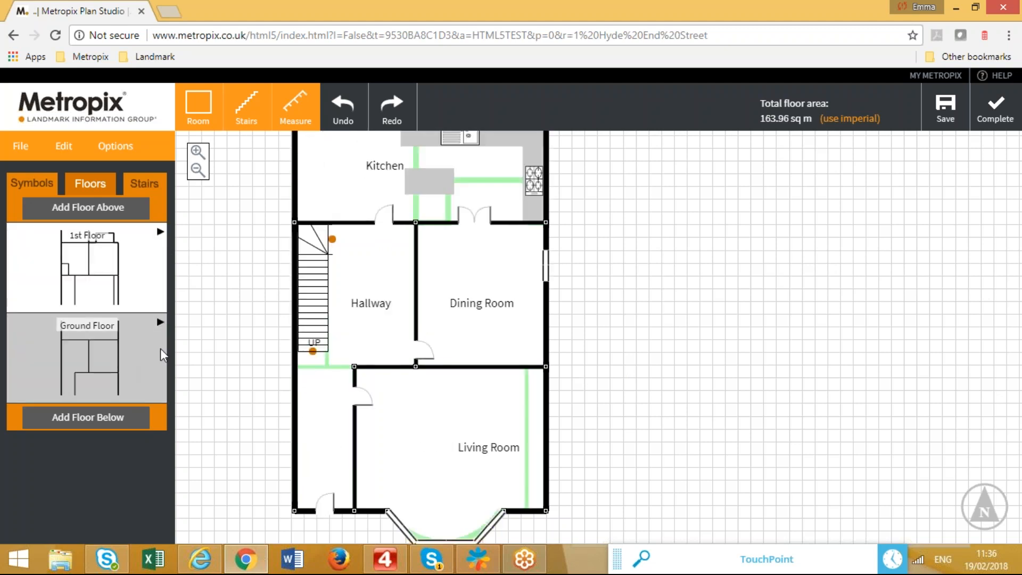
{"action": "left_click", "coordinate": [27, 181]}
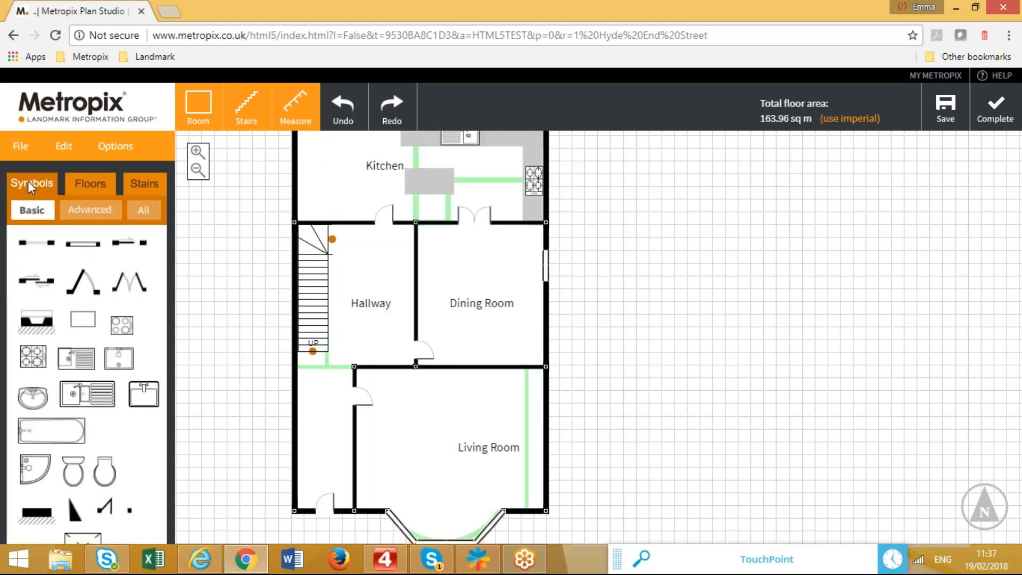
{"action": "left_click", "coordinate": [524, 367]}
{"action": "left_click_drag", "start_coordinate": [512, 432], "coordinate": [501, 402]}
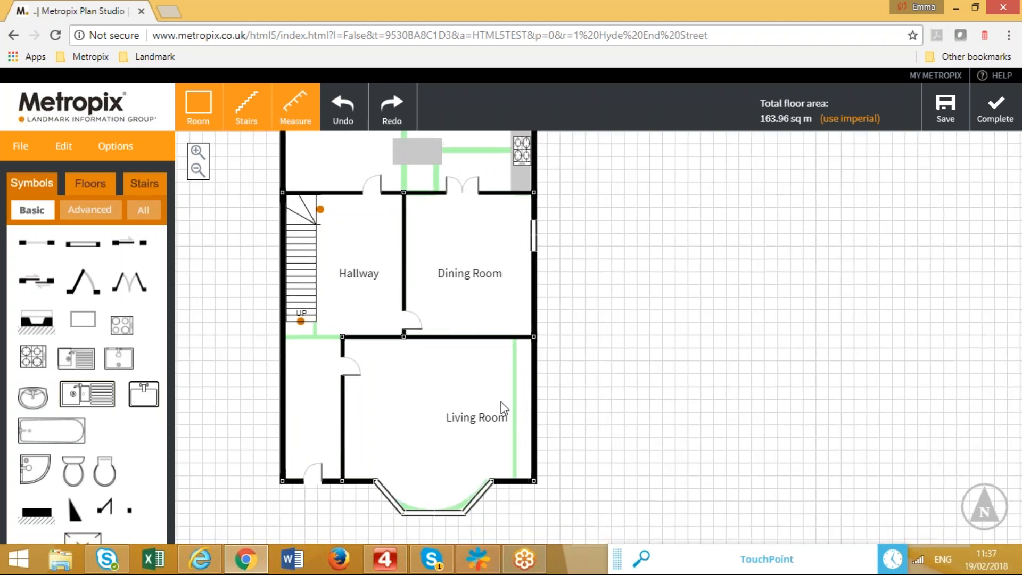
Set wall thickness to 0.36 m and apply it to all external walls.
{"action": "right_click", "coordinate": [532, 392]}
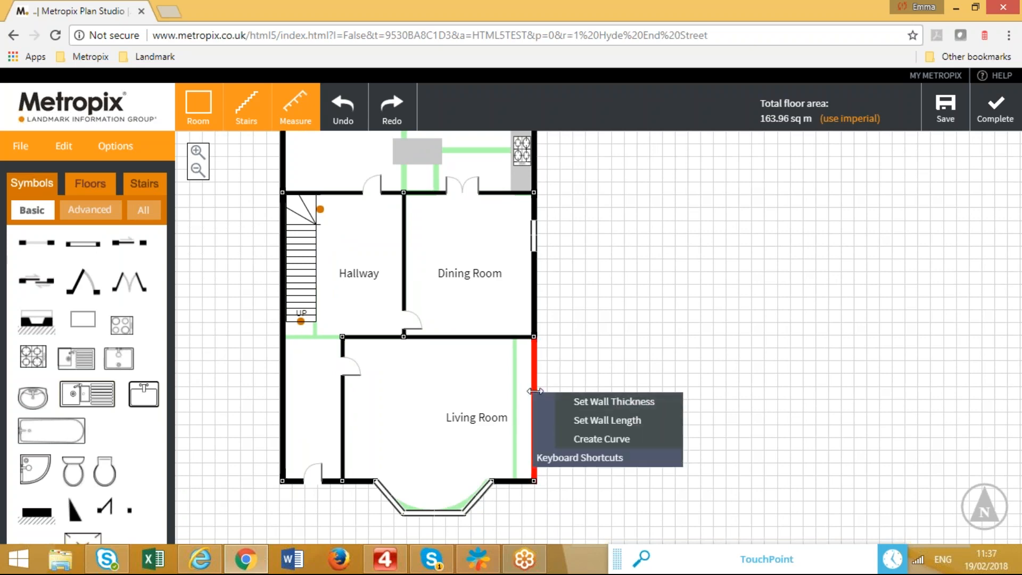
{"action": "left_click", "coordinate": [614, 401]}
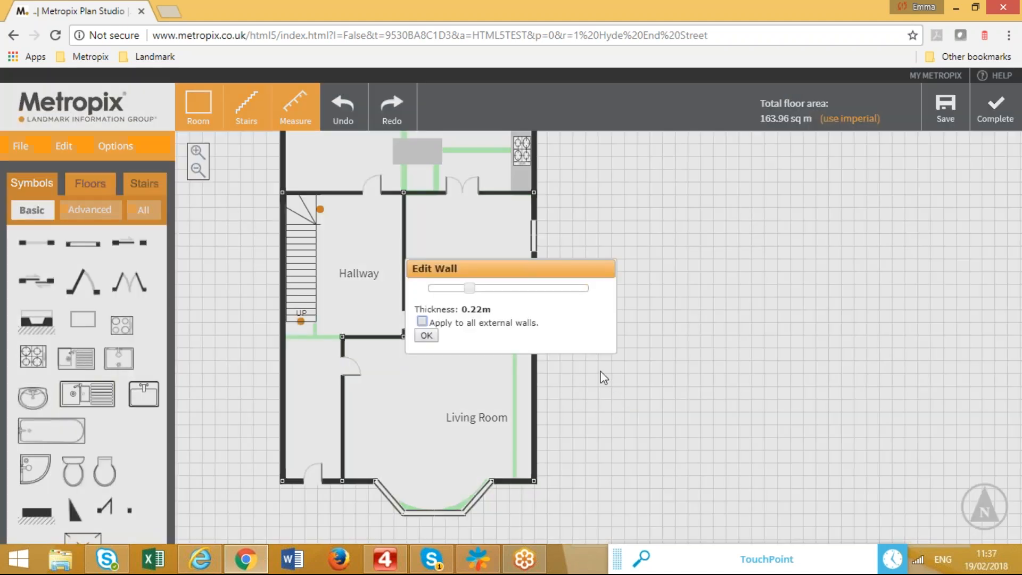
{"action": "left_click_drag", "start_coordinate": [471, 288], "coordinate": [519, 294]}
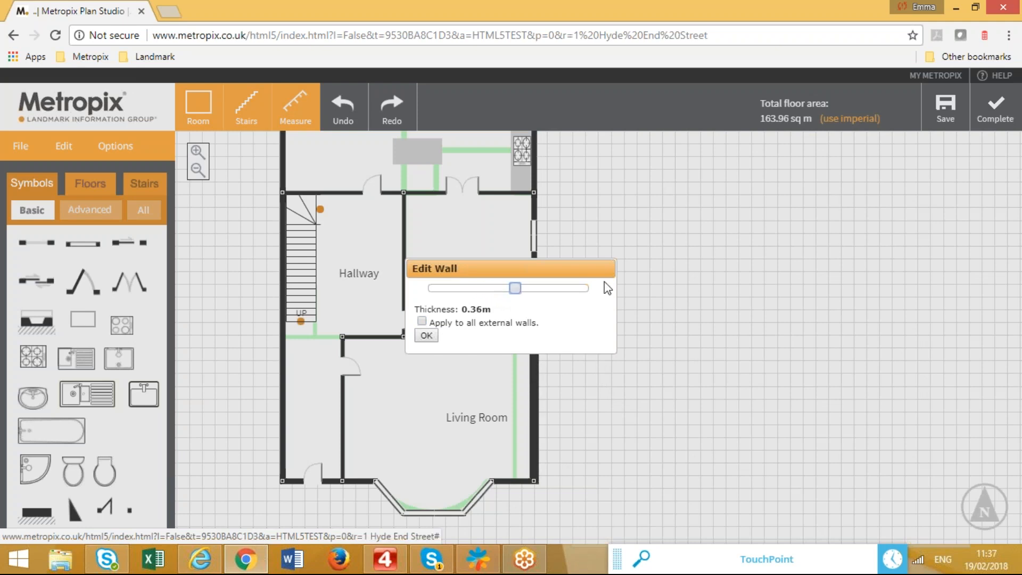
{"action": "left_click_drag", "start_coordinate": [585, 267], "coordinate": [808, 229]}
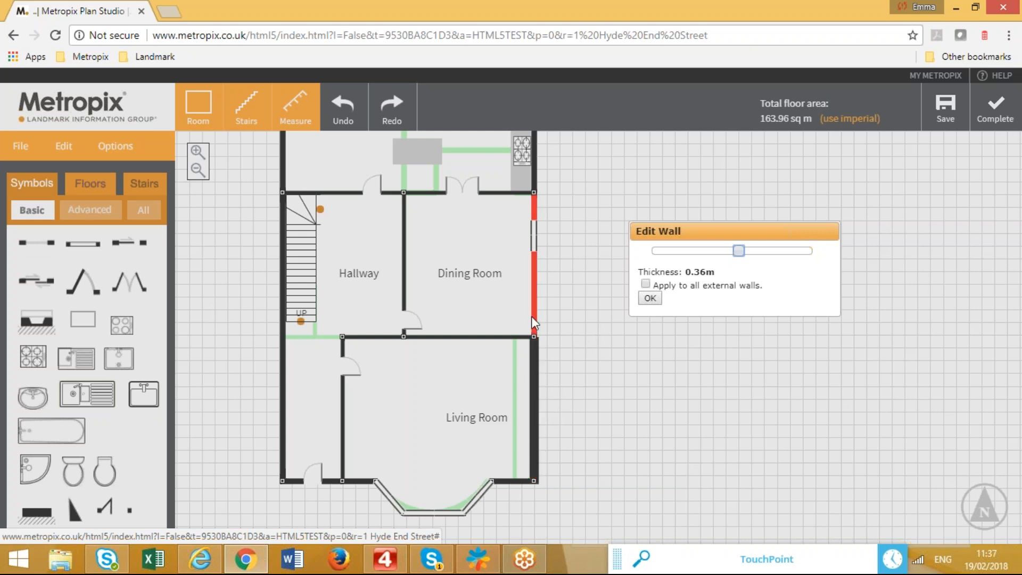
{"action": "left_click", "coordinate": [646, 284]}
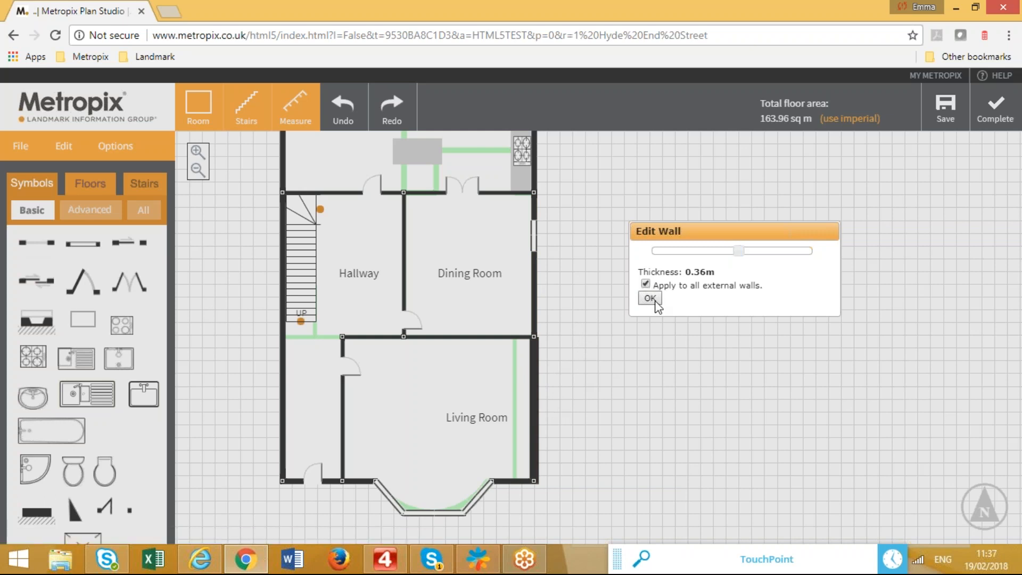
{"action": "left_click", "coordinate": [649, 298]}
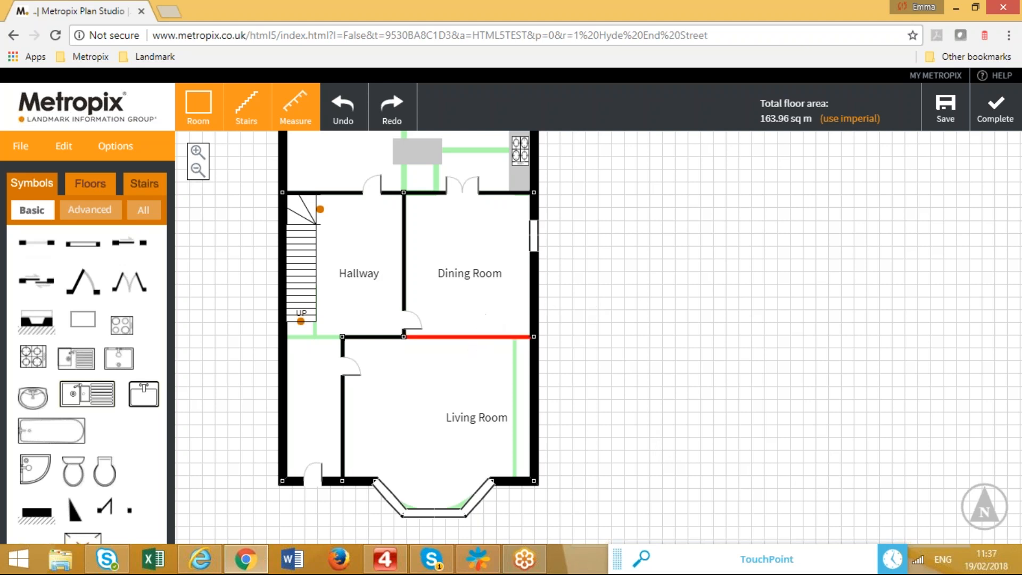
Thicken the dividing wall between the Dining Room and Living Room.
{"action": "right_click", "coordinate": [469, 336]}
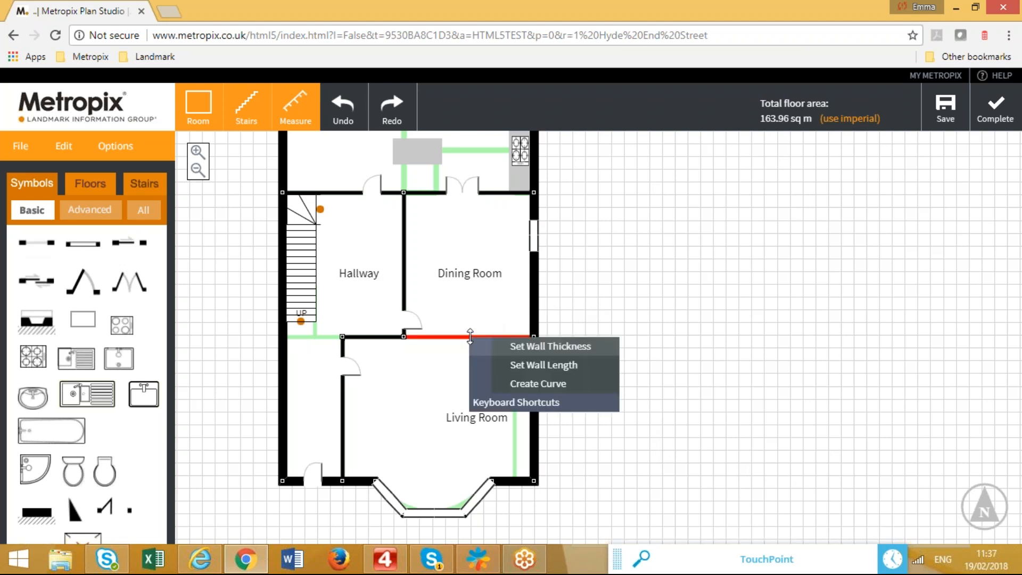
{"action": "left_click", "coordinate": [529, 349]}
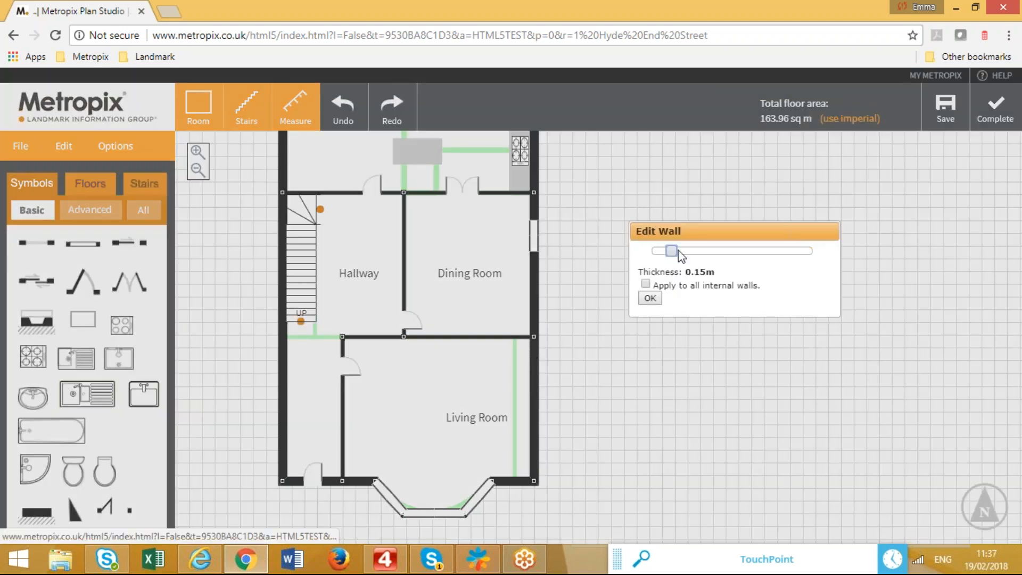
{"action": "left_click_drag", "start_coordinate": [670, 252], "coordinate": [761, 263]}
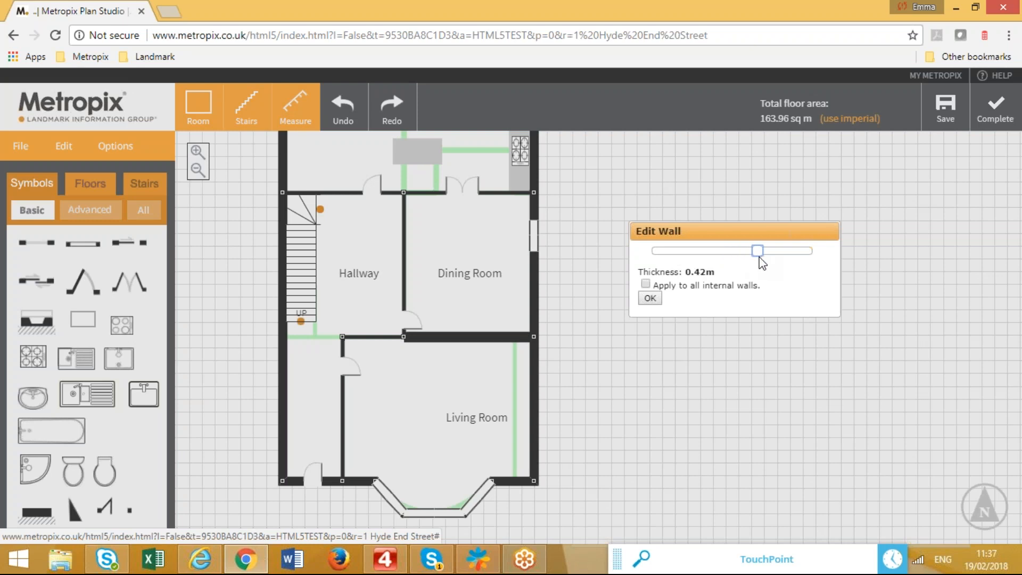
{"action": "left_click", "coordinate": [650, 298]}
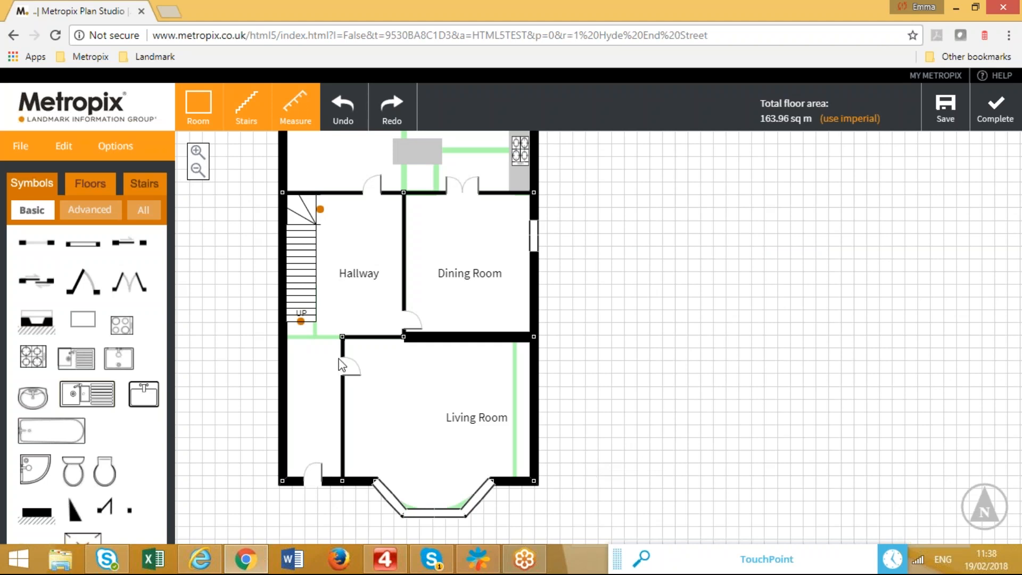
Rename the Living Room to Lounge through its room properties.
{"action": "right_click", "coordinate": [341, 424]}
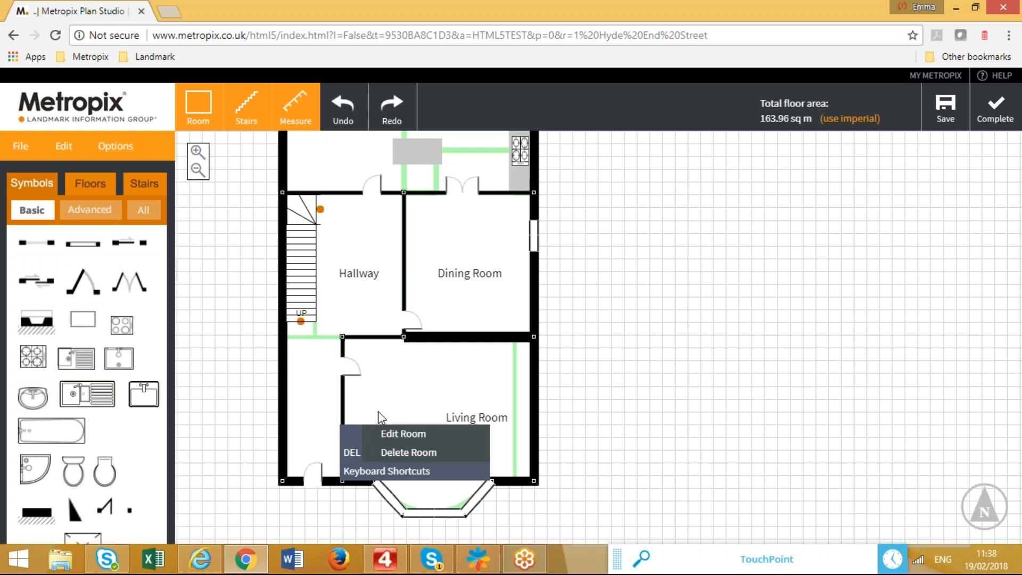
{"action": "left_click", "coordinate": [378, 413]}
{"action": "right_click", "coordinate": [397, 402]}
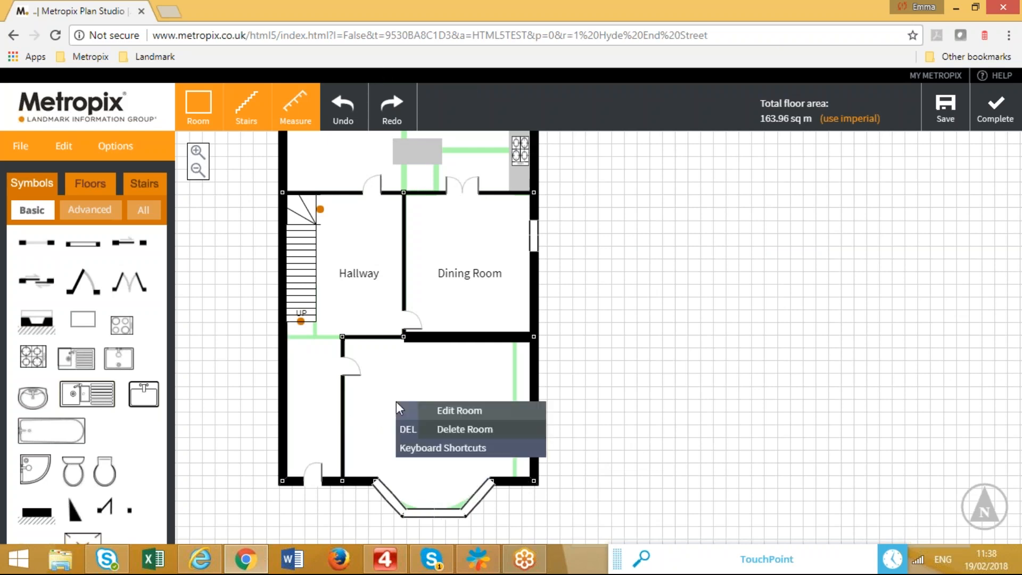
{"action": "left_click", "coordinate": [453, 410]}
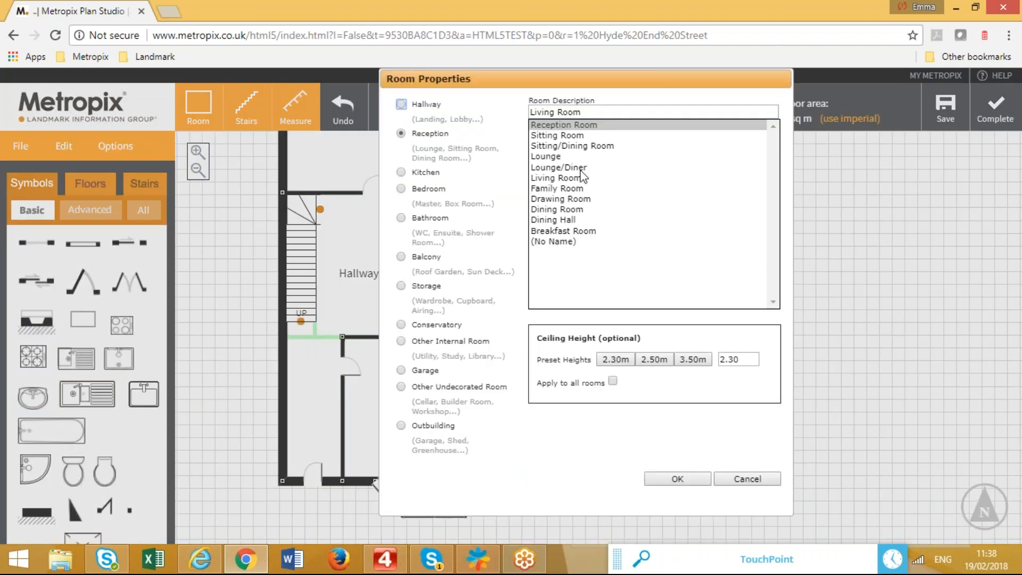
{"action": "left_click", "coordinate": [577, 156]}
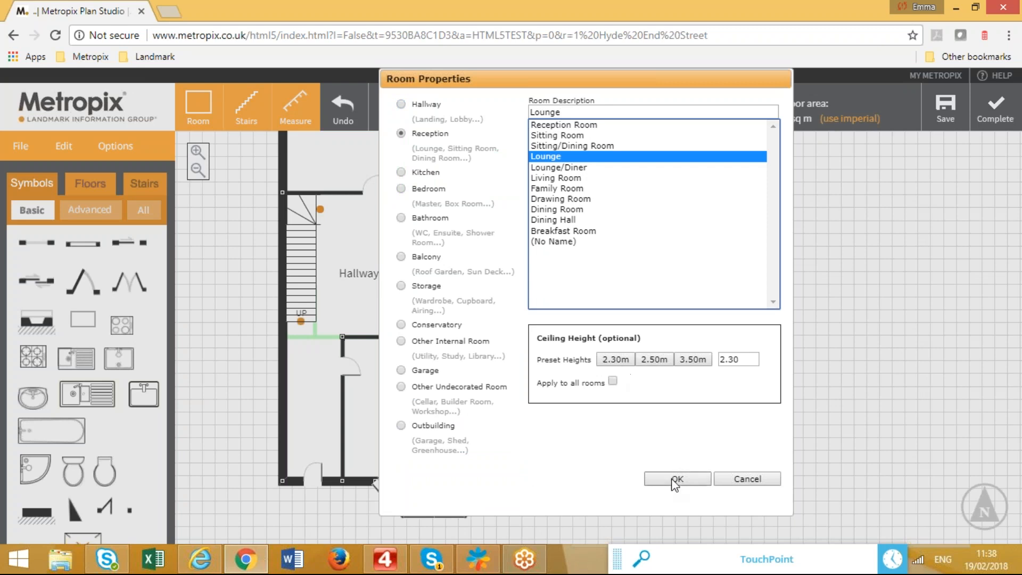
{"action": "left_click", "coordinate": [674, 478]}
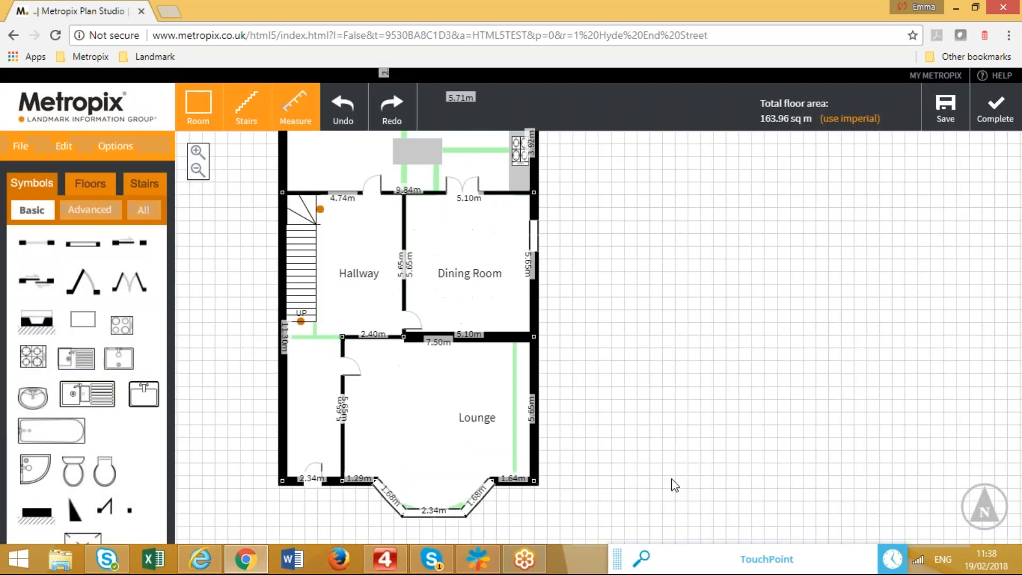
Rename the Hallway to Entrance Hall and bring the Kitchen into view.
{"action": "right_click", "coordinate": [359, 250]}
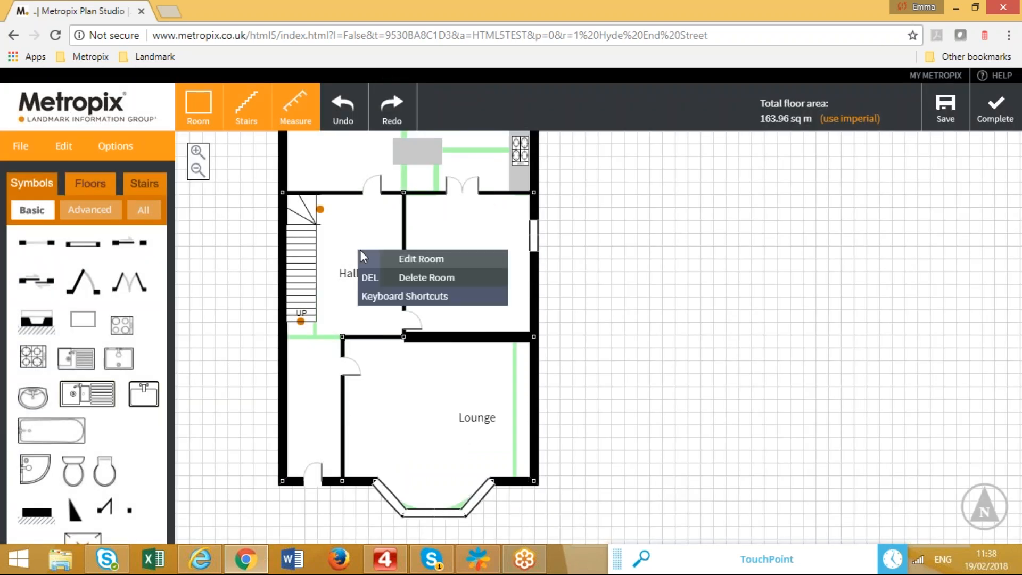
{"action": "left_click", "coordinate": [424, 257]}
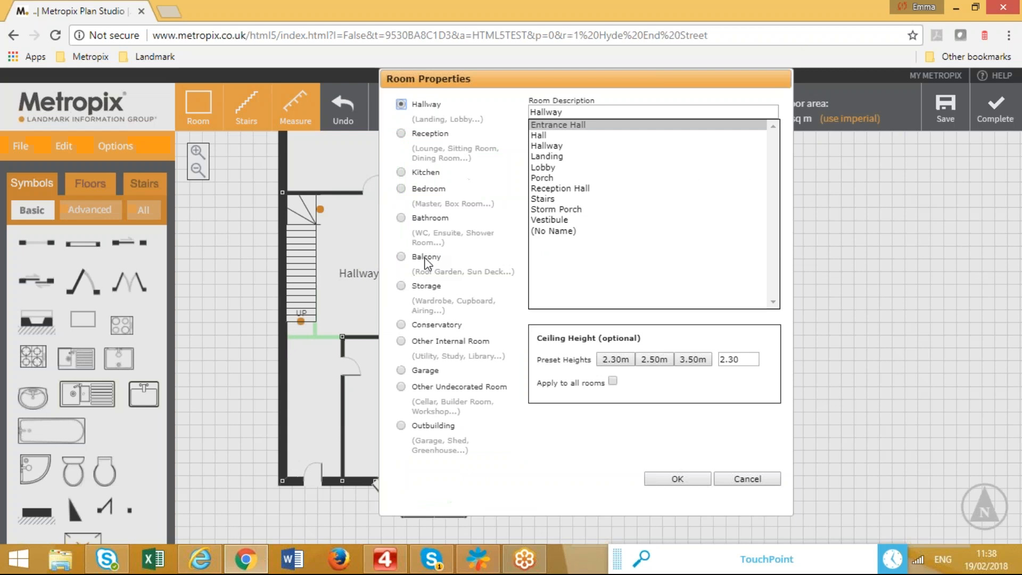
{"action": "left_click", "coordinate": [587, 125]}
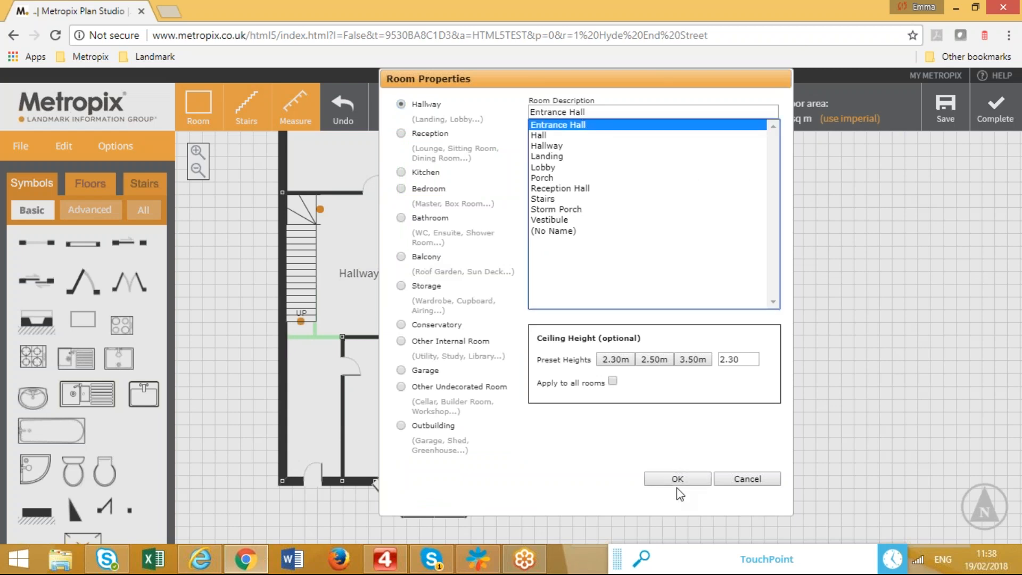
{"action": "left_click", "coordinate": [675, 478]}
{"action": "left_click_drag", "start_coordinate": [638, 340], "coordinate": [658, 462]}
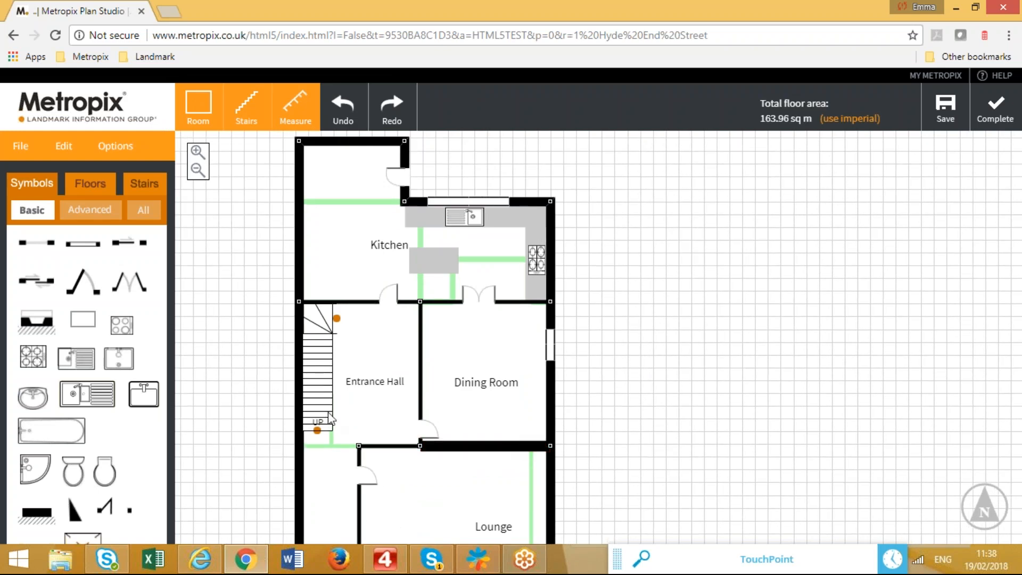
{"action": "right_click", "coordinate": [358, 215]}
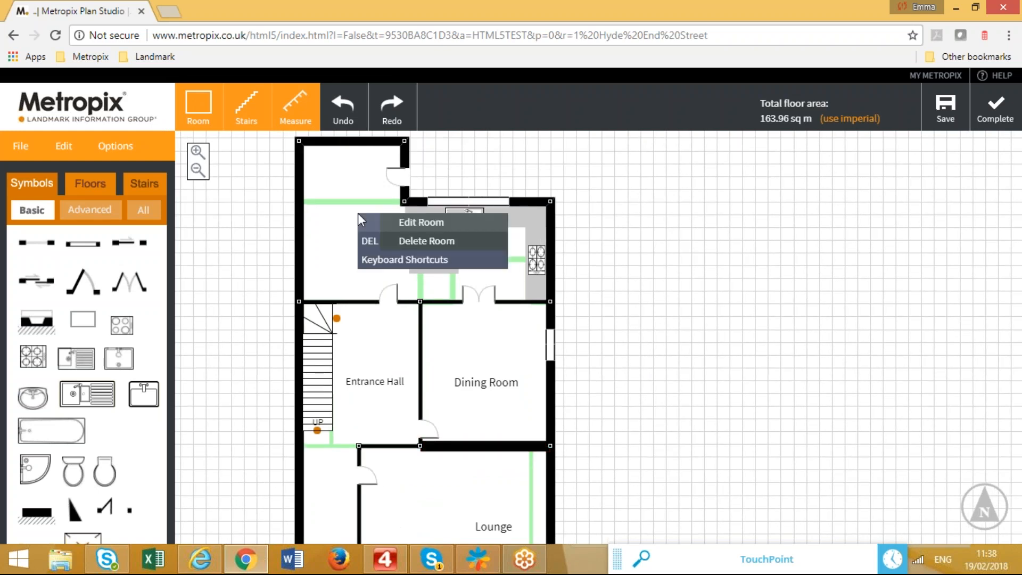
{"action": "left_click", "coordinate": [414, 240]}
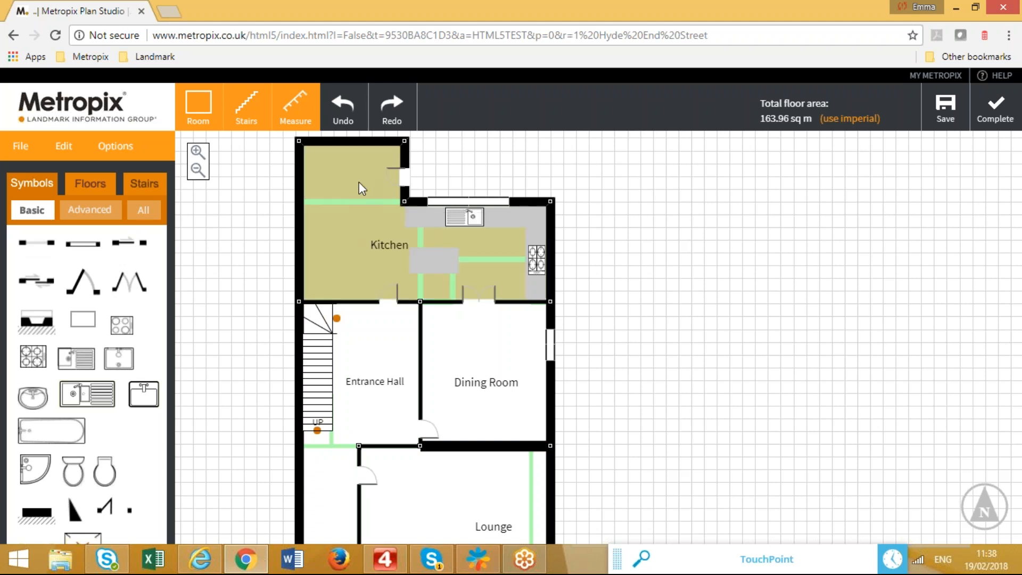
{"action": "left_click", "coordinate": [362, 226]}
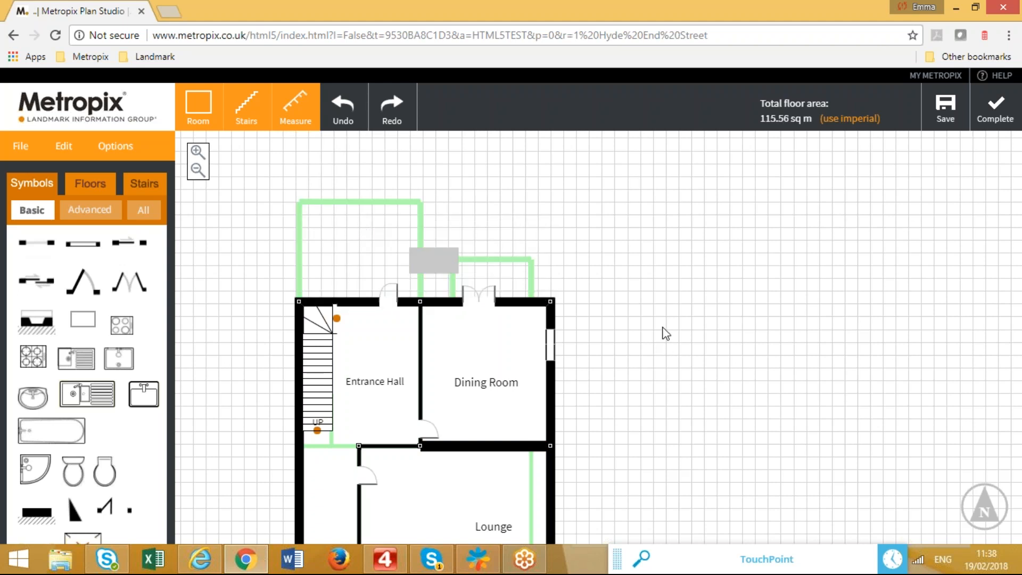
{"action": "left_click", "coordinate": [348, 99]}
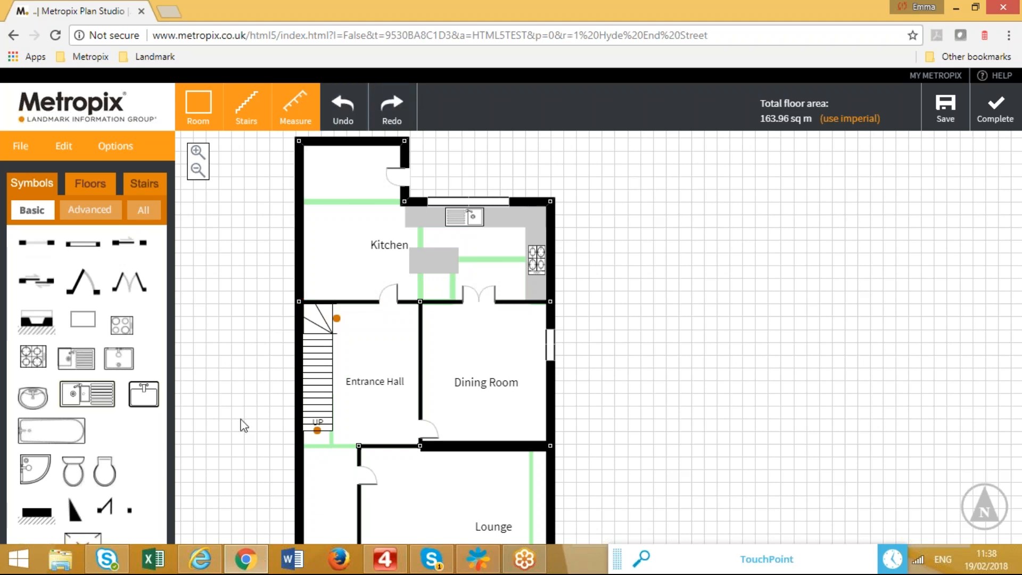
{"action": "left_click_drag", "start_coordinate": [250, 404], "coordinate": [267, 343]}
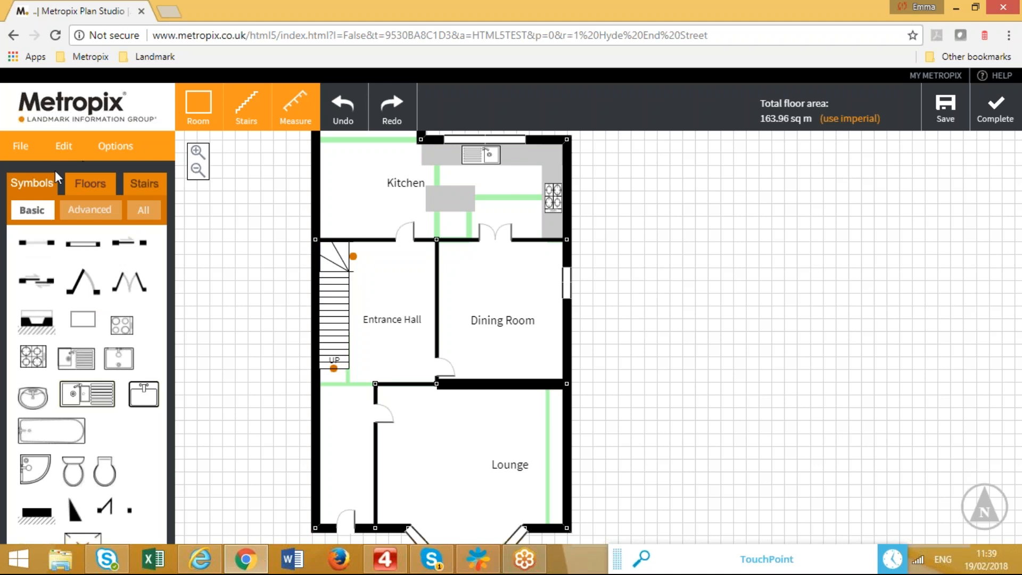
Draw a small Storage > Cupboard room above the stairs.
{"action": "left_click", "coordinate": [194, 106]}
{"action": "left_click_drag", "start_coordinate": [315, 241], "coordinate": [353, 303]}
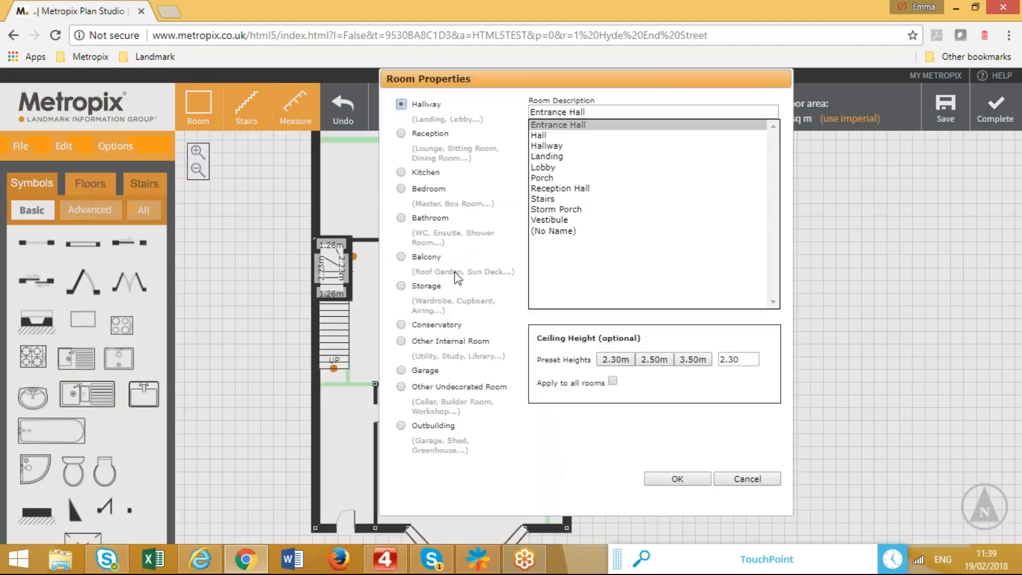
{"action": "left_click", "coordinate": [429, 288]}
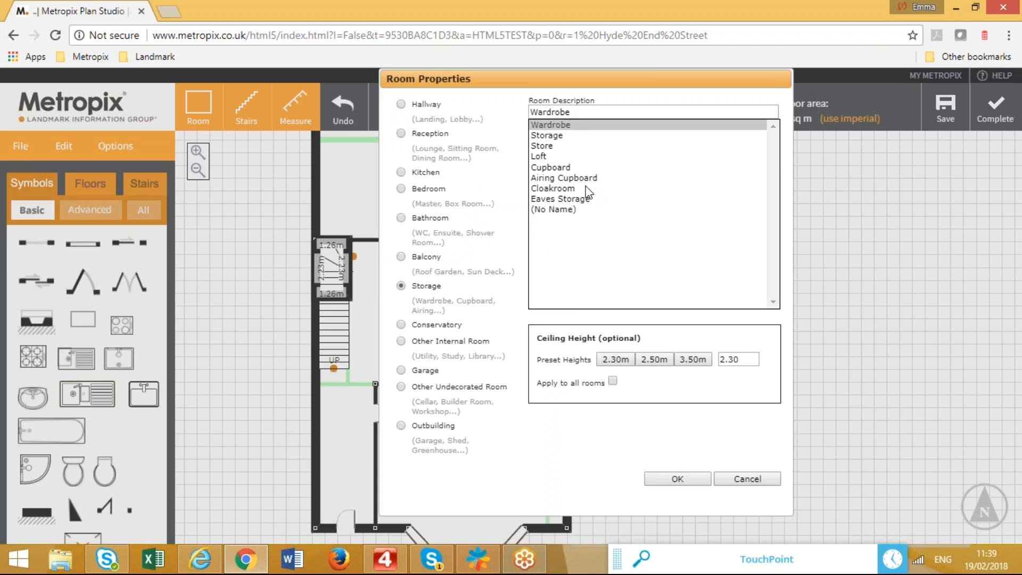
{"action": "left_click", "coordinate": [581, 166]}
{"action": "left_click", "coordinate": [678, 478]}
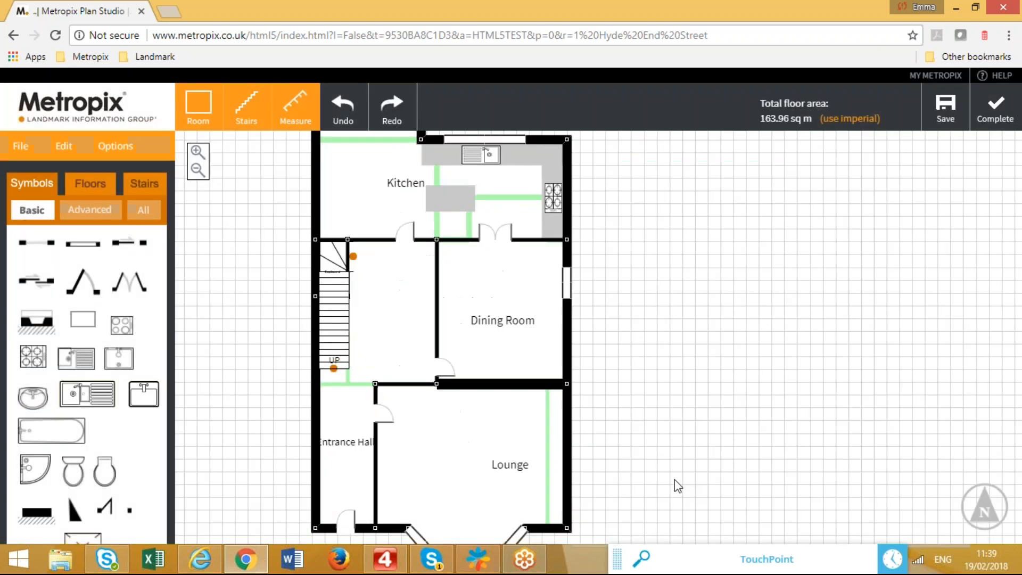
Place a symbol on the wall near the stairs and send the plan to Metropix.
{"action": "left_click_drag", "start_coordinate": [87, 286], "coordinate": [374, 281]}
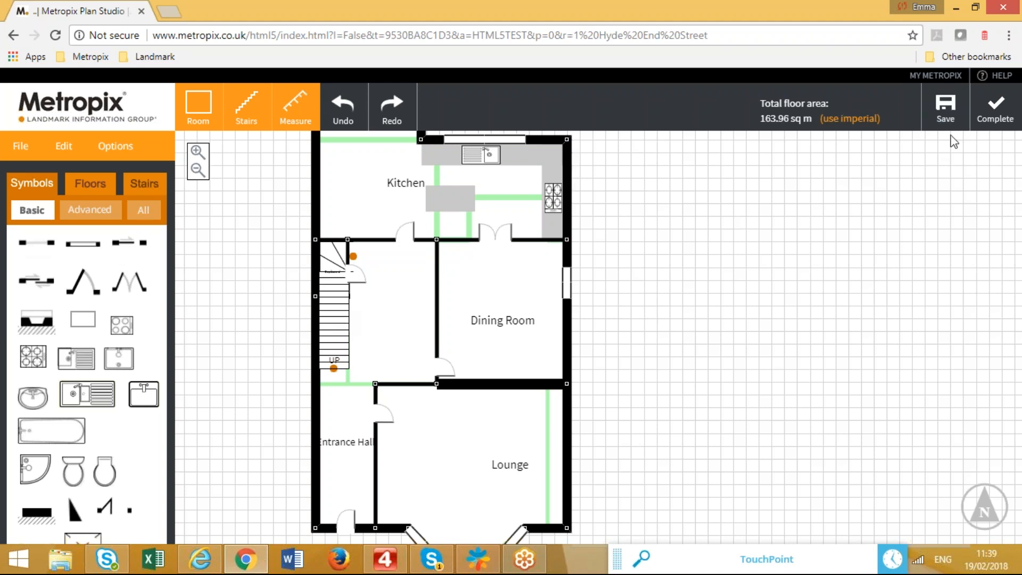
{"action": "left_click", "coordinate": [946, 109]}
{"action": "left_click", "coordinate": [65, 144]}
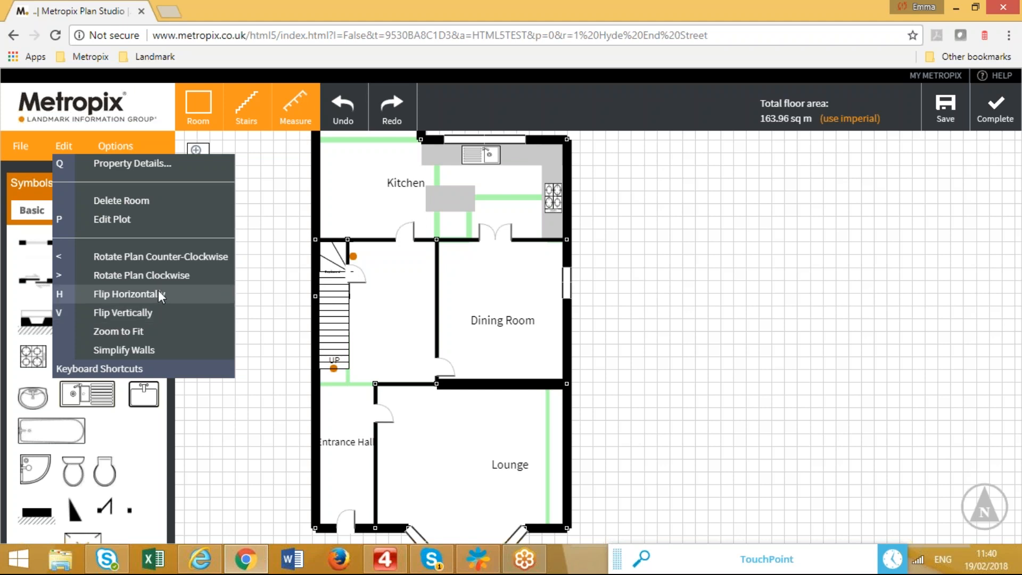
Flip the ground-floor plan horizontally and vertically, then return to the Symbols palette.
{"action": "left_click", "coordinate": [152, 294]}
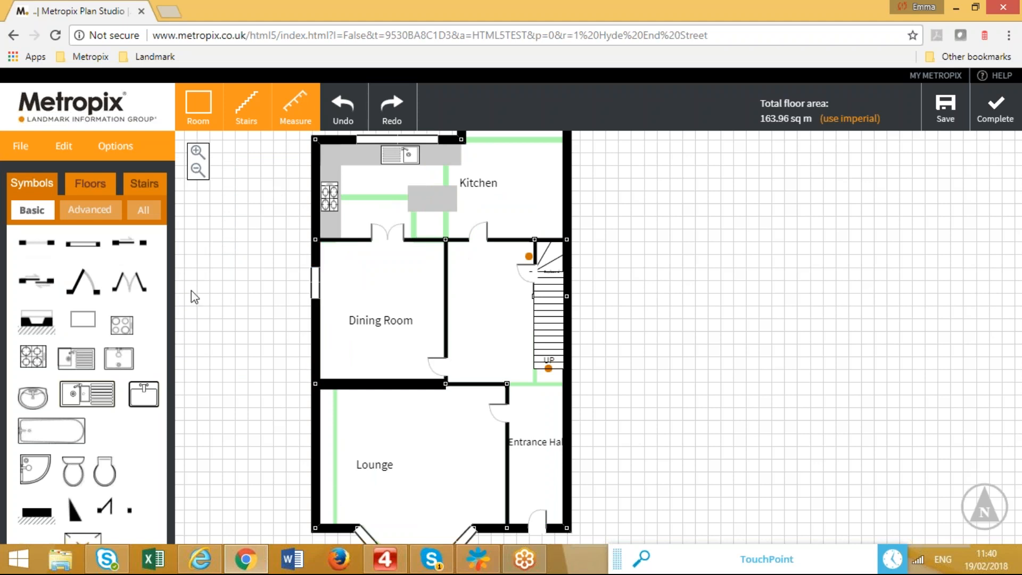
{"action": "left_click", "coordinate": [61, 148]}
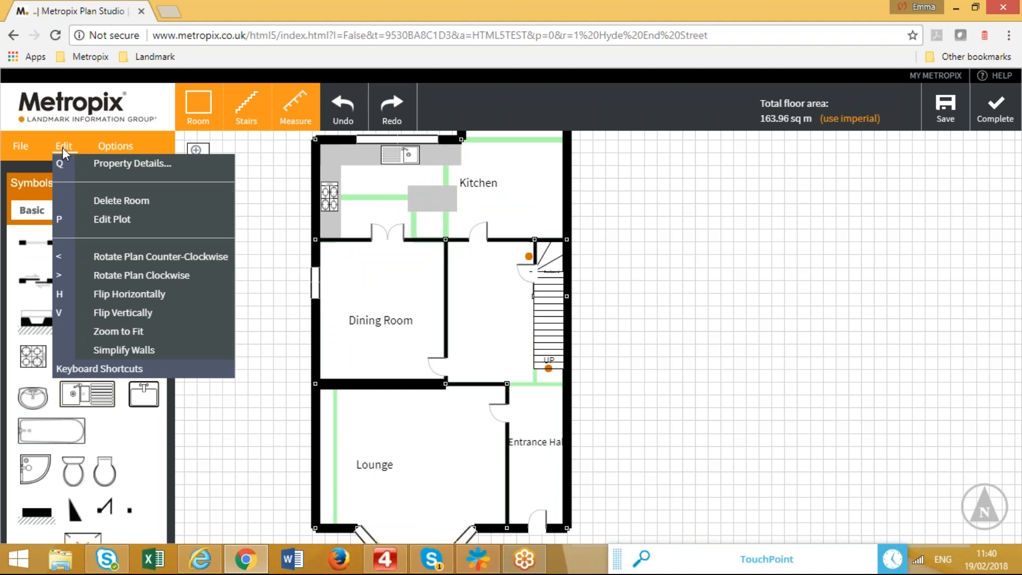
{"action": "left_click", "coordinate": [124, 312]}
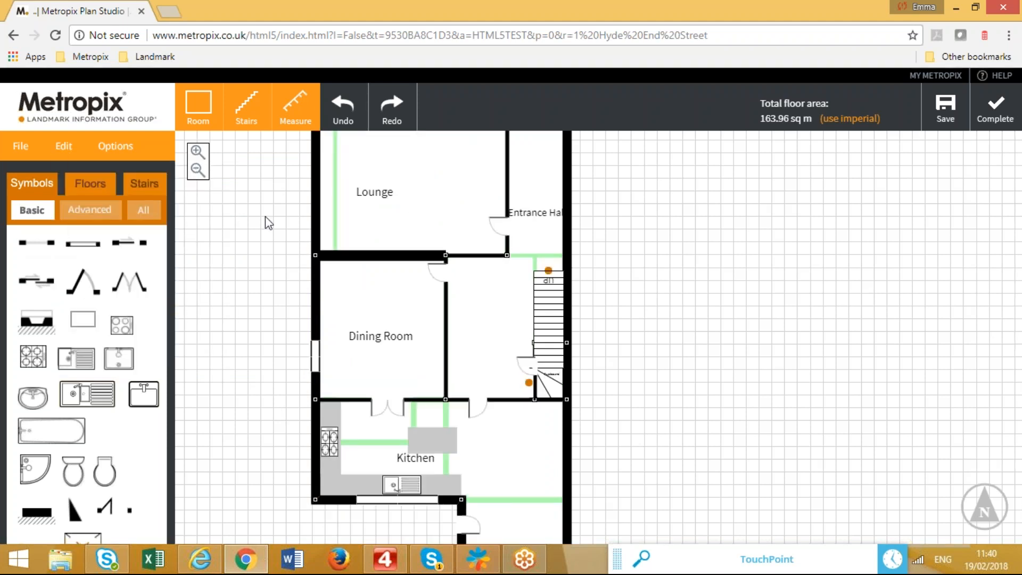
{"action": "left_click", "coordinate": [98, 184]}
{"action": "left_click", "coordinate": [21, 186]}
Add a fireplace to the Lounge's left wall and a lengthened rectangular block on the Dining Room wall.
{"action": "left_click_drag", "start_coordinate": [230, 270], "coordinate": [230, 344]}
{"action": "left_click_drag", "start_coordinate": [36, 319], "coordinate": [338, 271]}
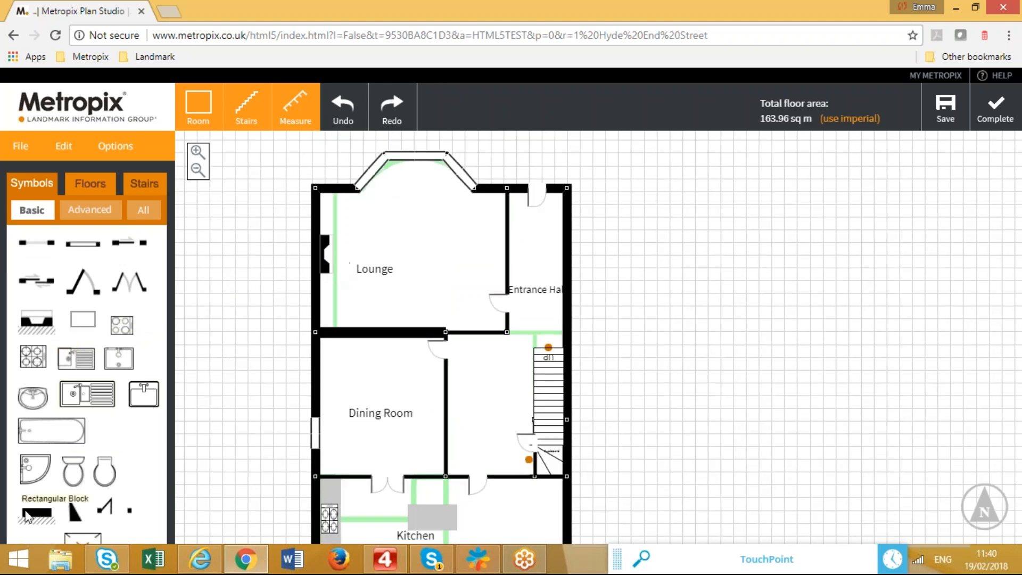
{"action": "left_click_drag", "start_coordinate": [40, 520], "coordinate": [316, 454]}
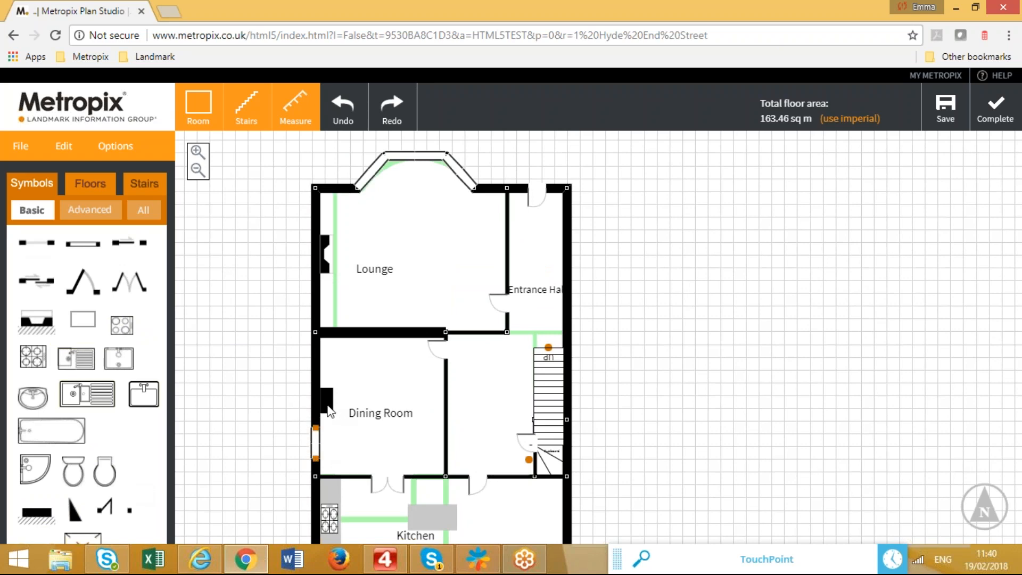
{"action": "left_click_drag", "start_coordinate": [333, 413], "coordinate": [334, 428]}
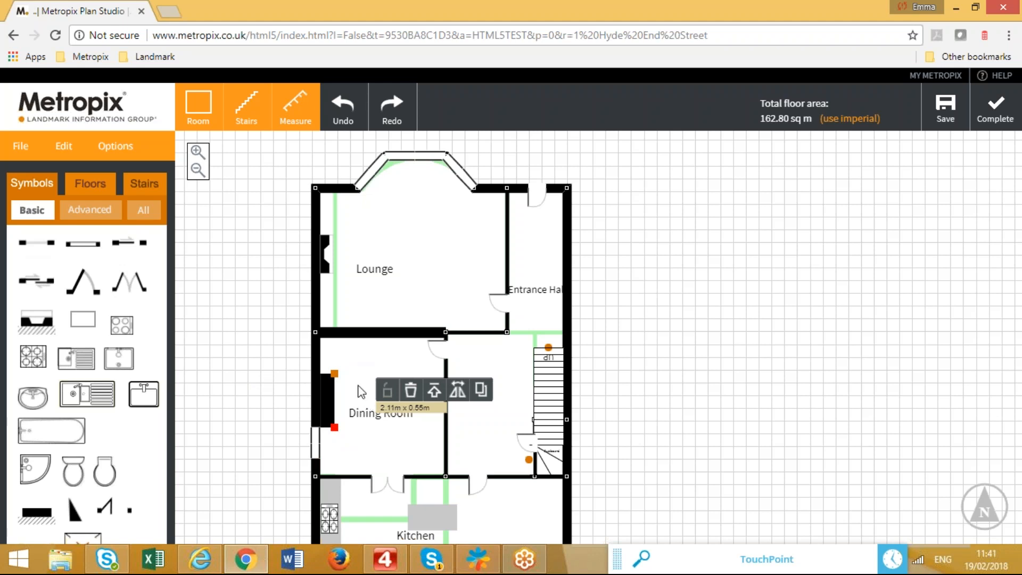
{"action": "left_click", "coordinate": [269, 440]}
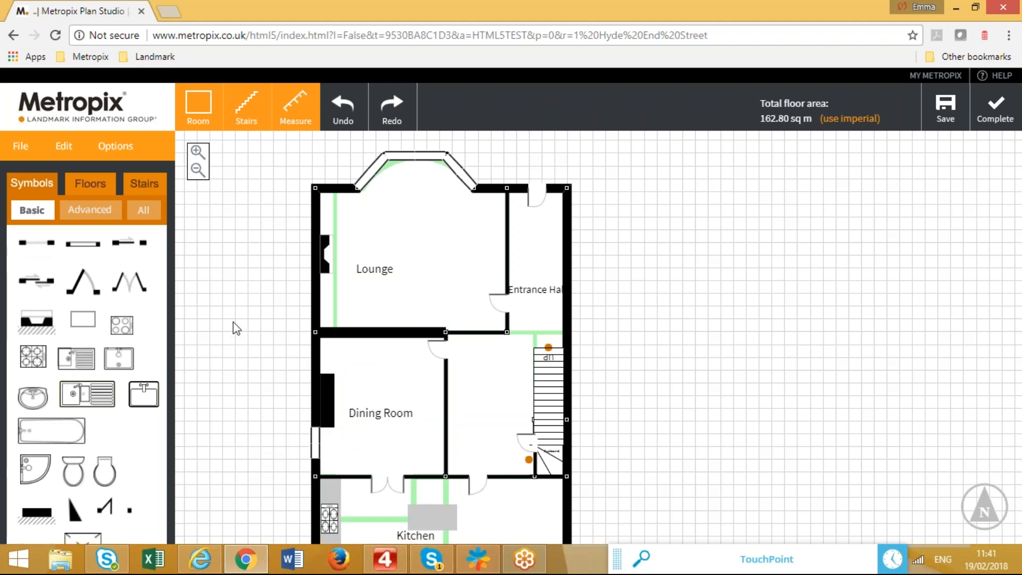
{"action": "left_click", "coordinate": [99, 211]}
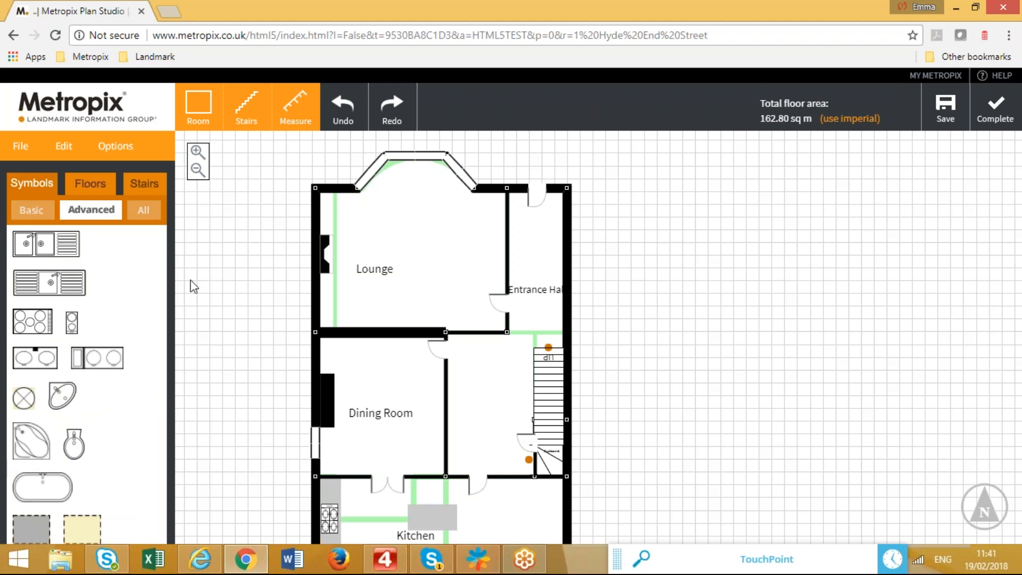
Browse the All, Visible in 3D and Advanced symbol sets, return to Basic, and show the Edit commands.
{"action": "left_click", "coordinate": [140, 210]}
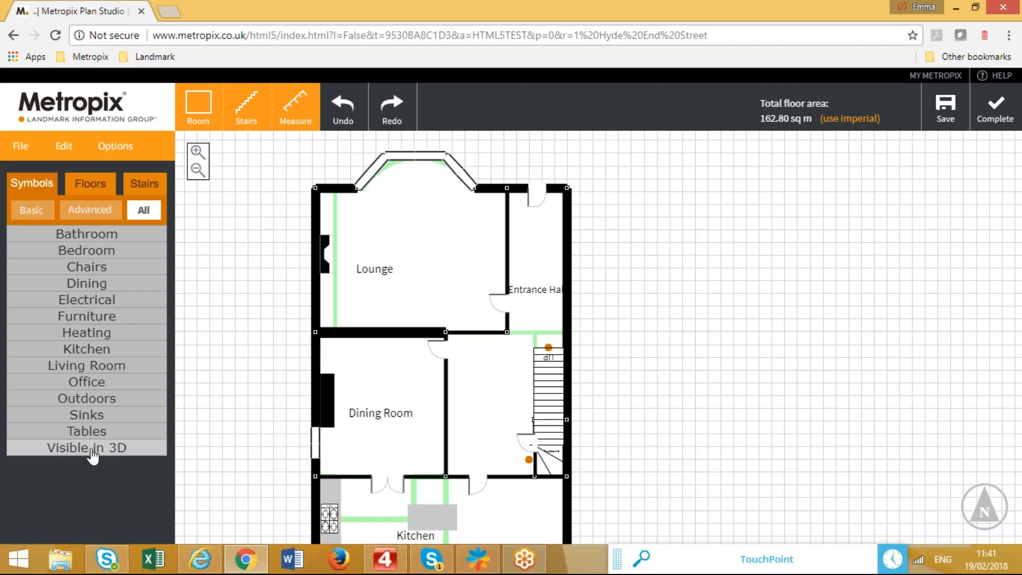
{"action": "left_click", "coordinate": [92, 449]}
{"action": "left_click_drag", "start_coordinate": [164, 327], "coordinate": [175, 297]}
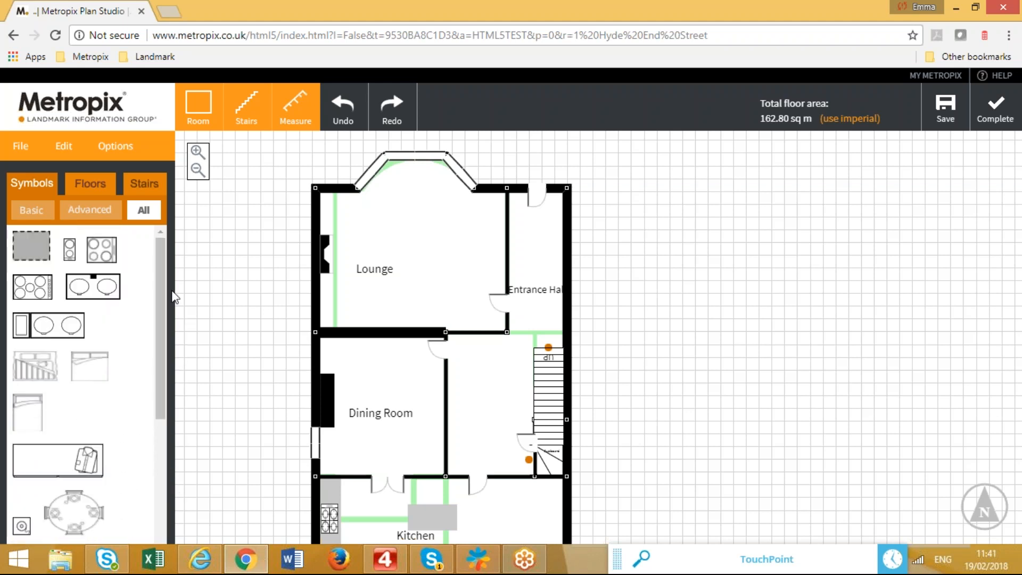
{"action": "left_click", "coordinate": [90, 209]}
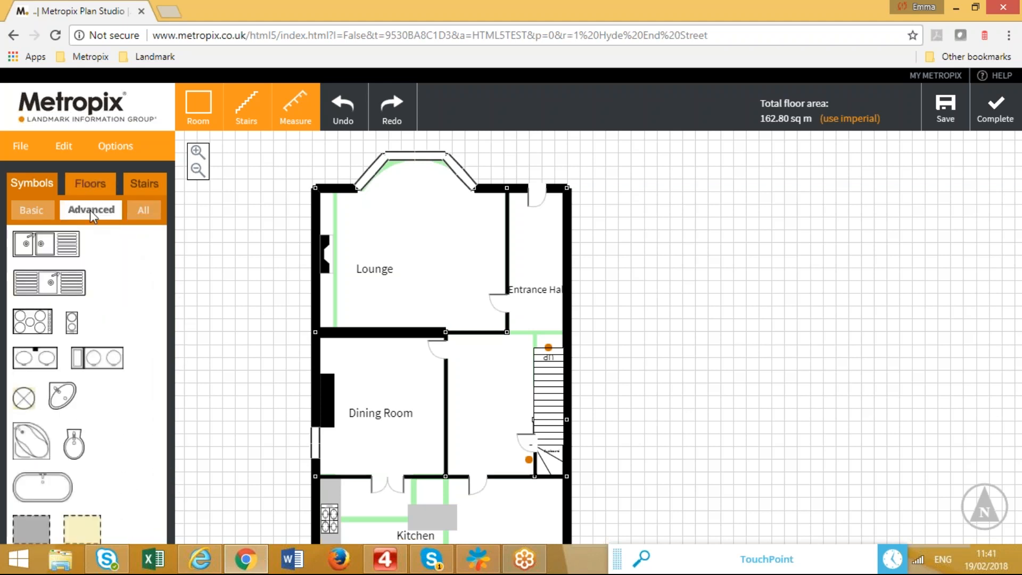
{"action": "left_click", "coordinate": [32, 210]}
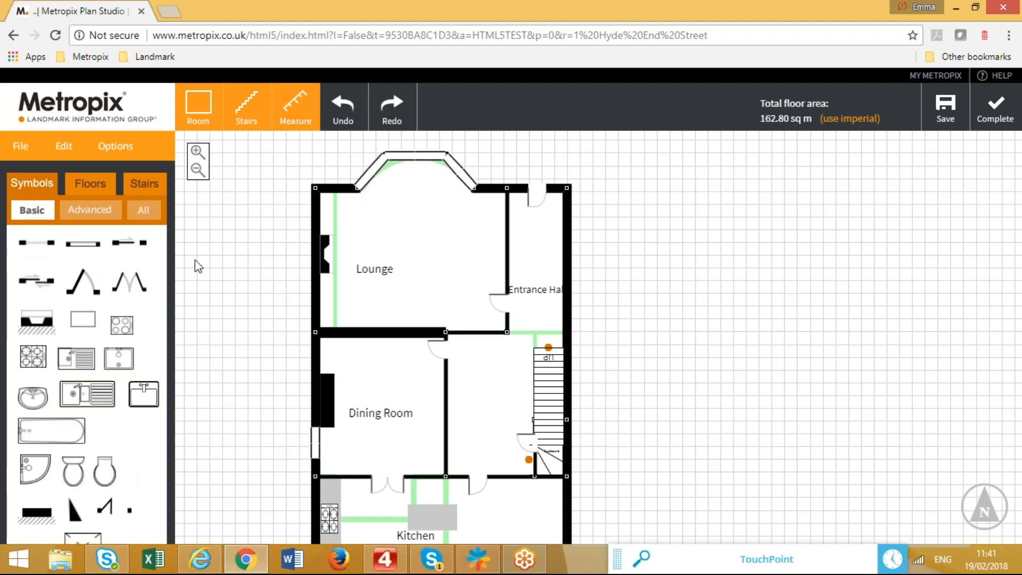
{"action": "left_click", "coordinate": [64, 149]}
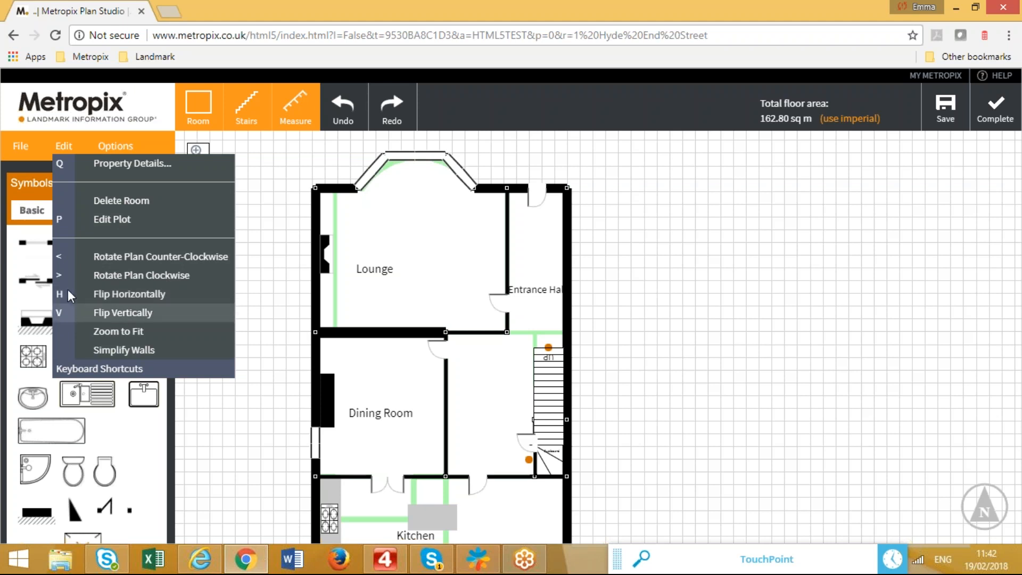
Glance at the File commands, then mark the plan complete to bring up Property Details.
{"action": "left_click", "coordinate": [21, 148]}
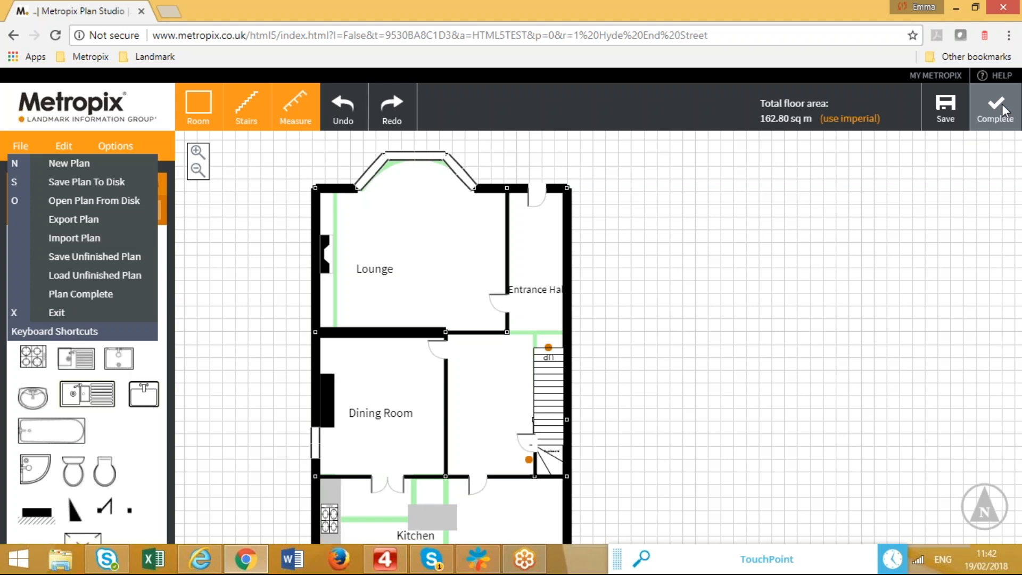
{"action": "left_click", "coordinate": [829, 229]}
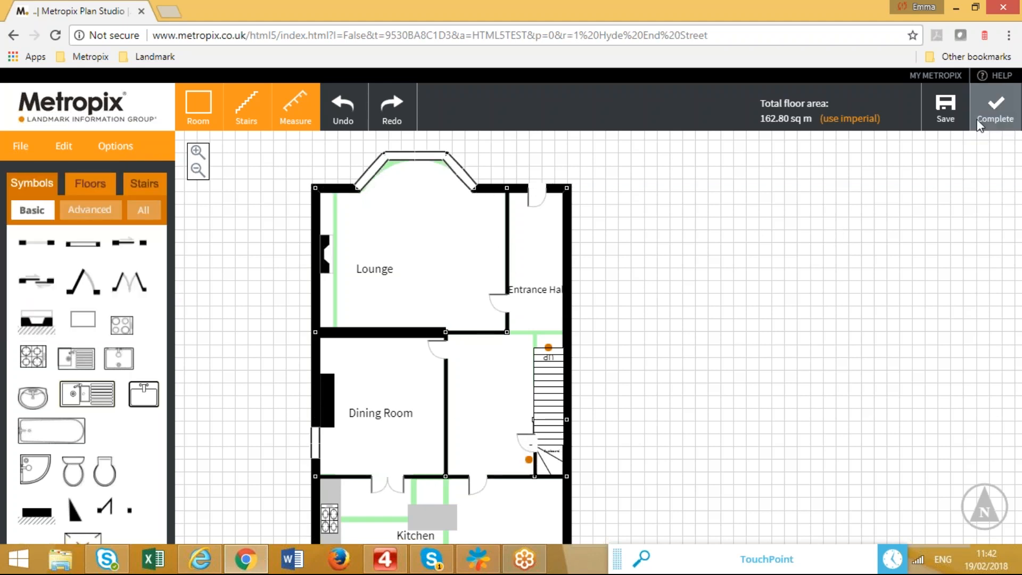
{"action": "left_click", "coordinate": [996, 116]}
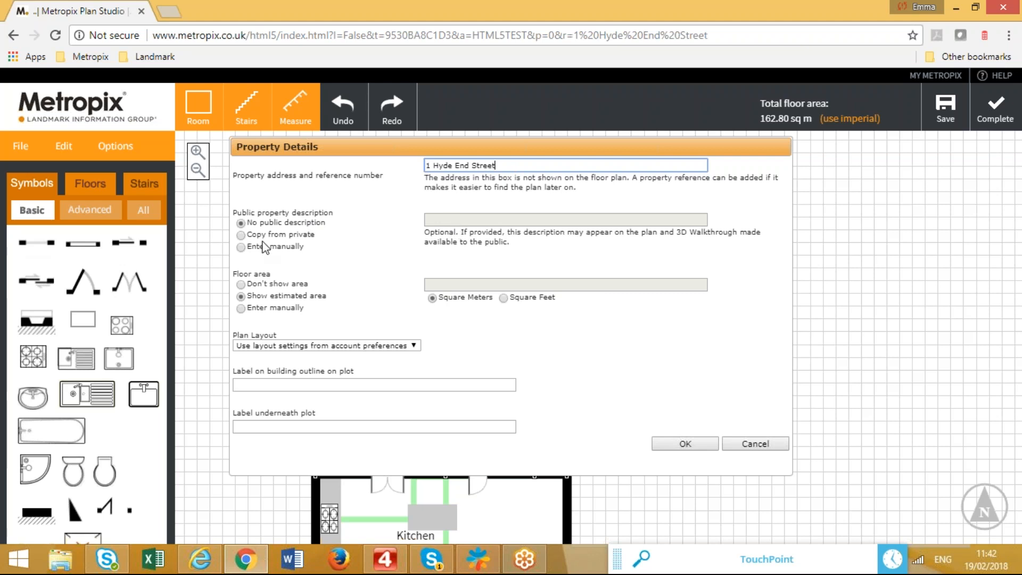
Try the public-description, floor-area and layout options in Property Details, then cancel without saving.
{"action": "left_click", "coordinate": [241, 234]}
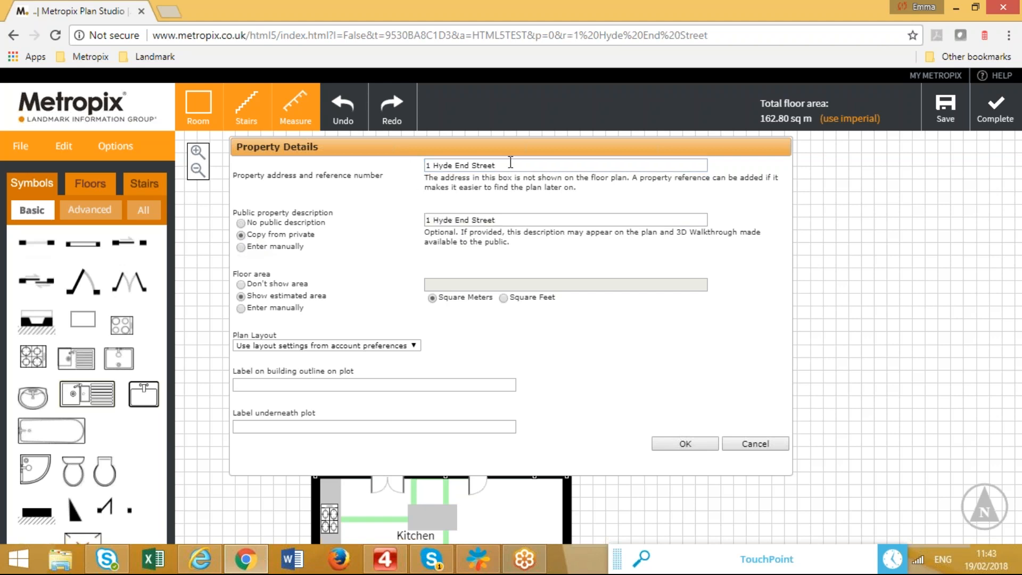
{"action": "left_click", "coordinate": [241, 247]}
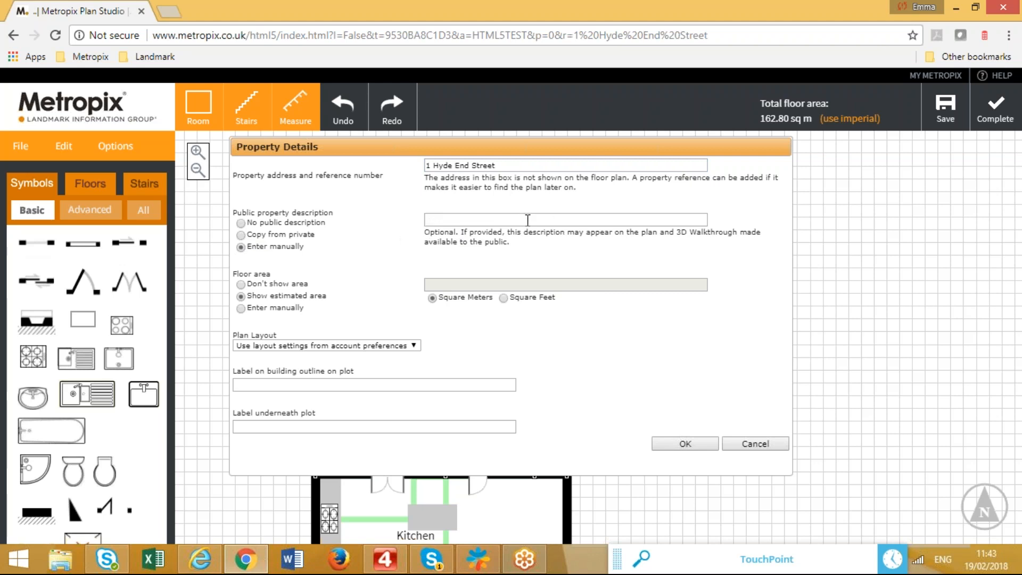
{"action": "left_click", "coordinate": [241, 223]}
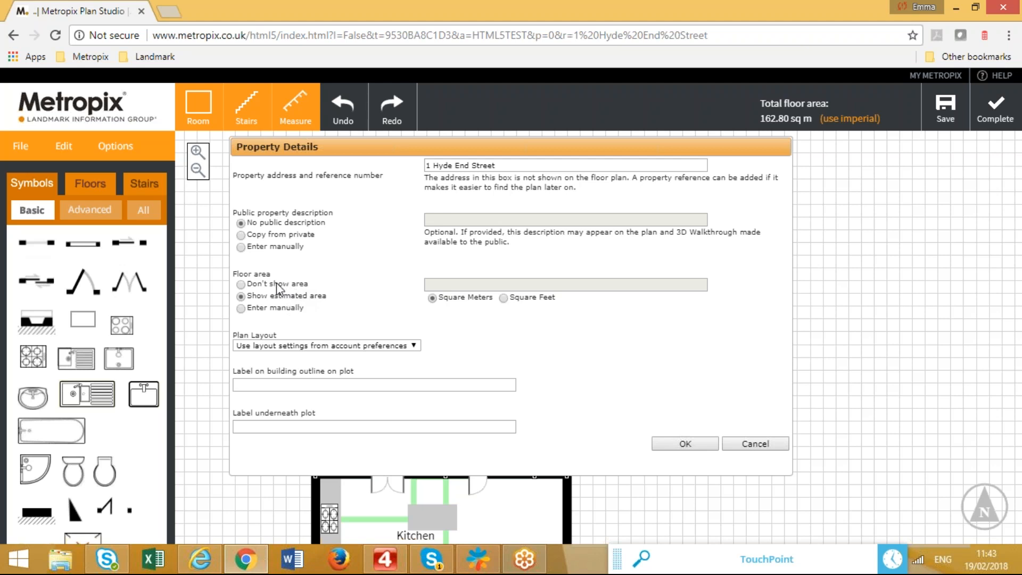
{"action": "left_click", "coordinate": [240, 285]}
{"action": "left_click", "coordinate": [241, 296]}
{"action": "left_click", "coordinate": [413, 345]}
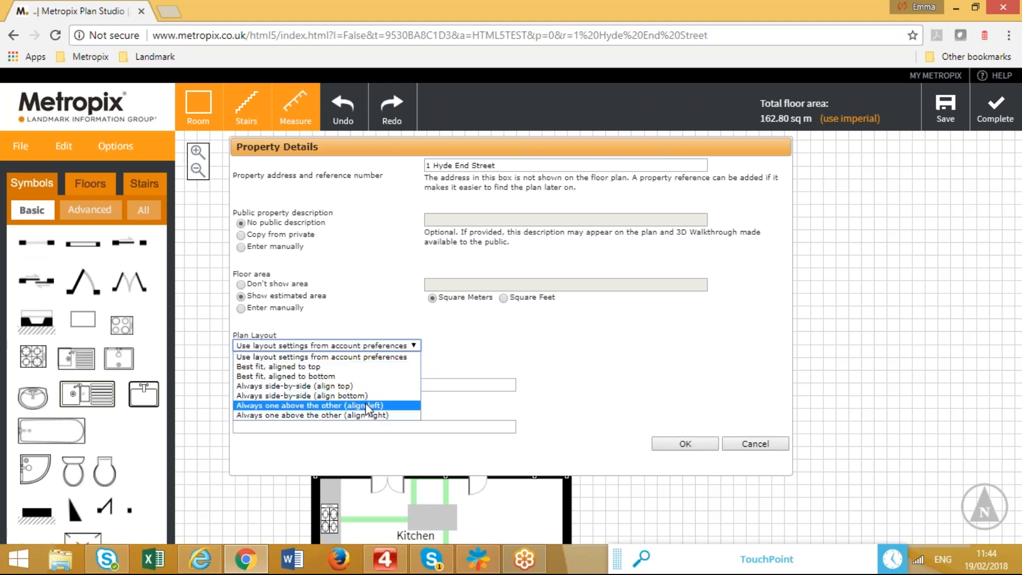
{"action": "left_click", "coordinate": [462, 347]}
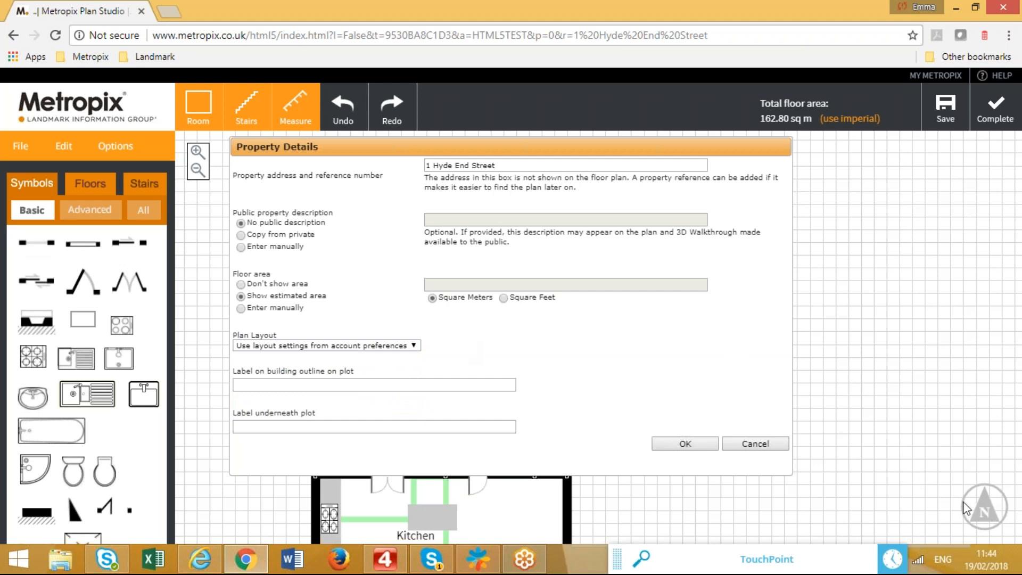
{"action": "left_click", "coordinate": [772, 445]}
Rotate the north arrow to point upper-left, then complete the plan and confirm its property details.
{"action": "left_click", "coordinate": [985, 509]}
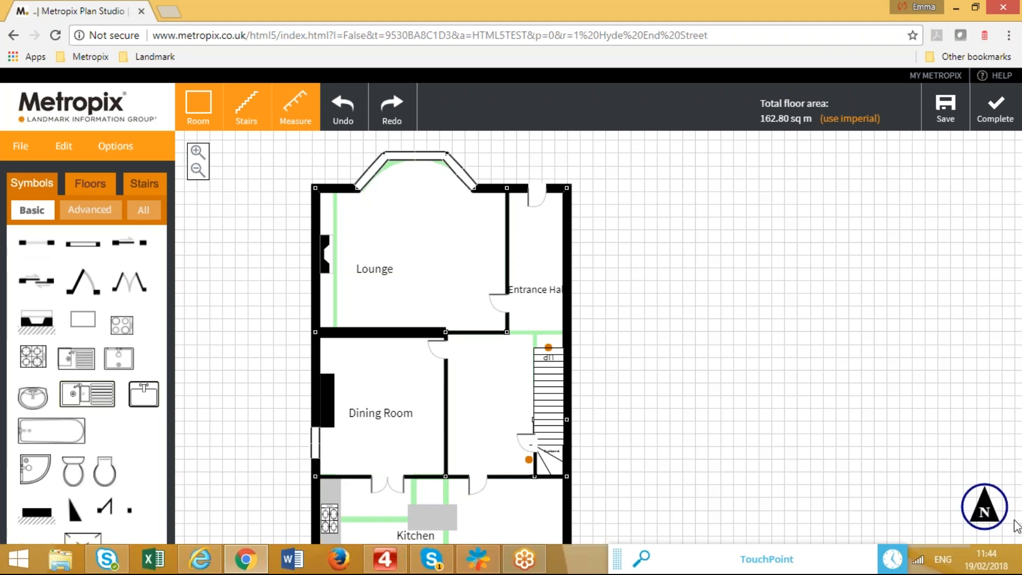
{"action": "left_click_drag", "start_coordinate": [984, 489], "coordinate": [1008, 531]}
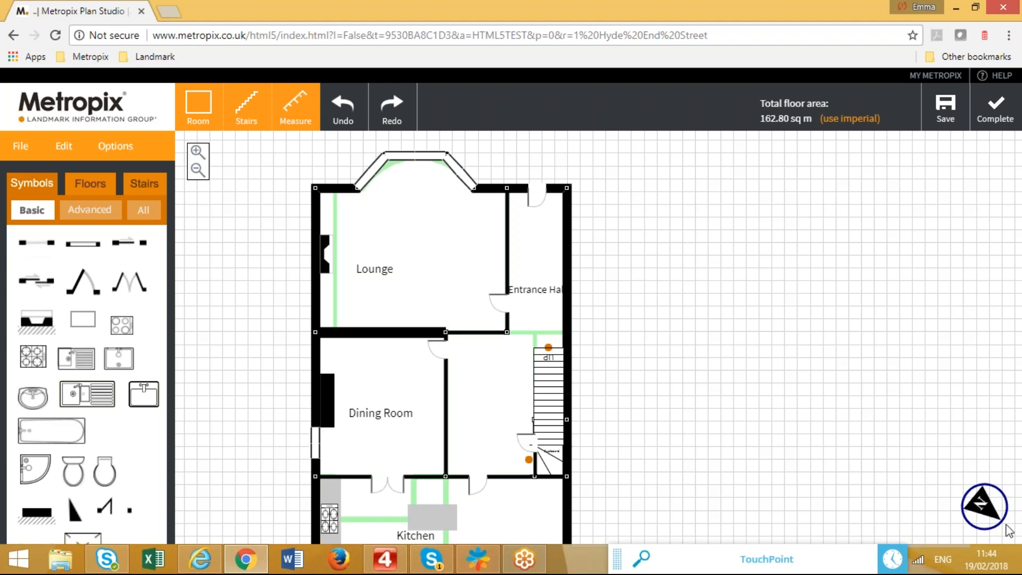
{"action": "left_click", "coordinate": [995, 112]}
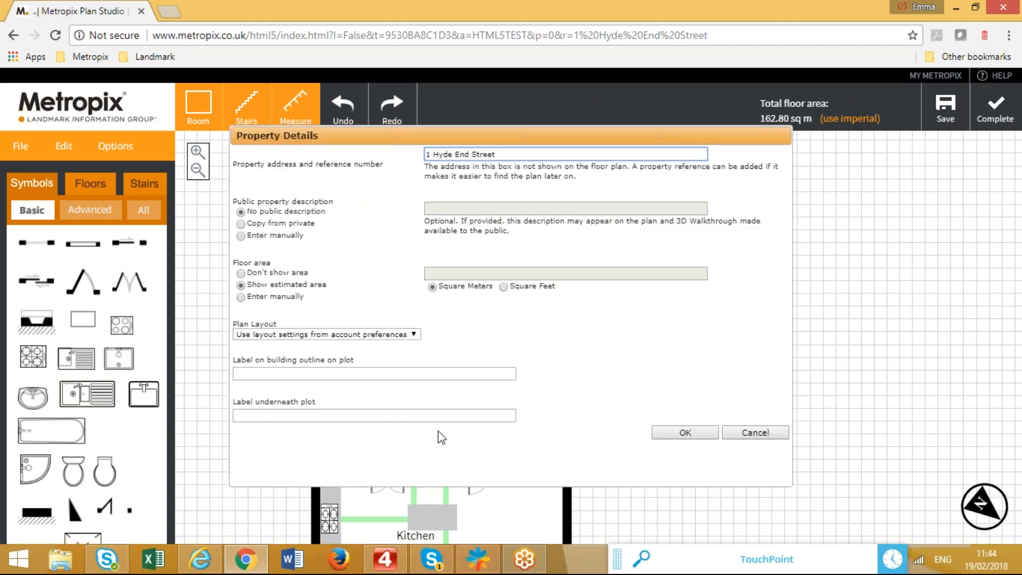
{"action": "left_click", "coordinate": [681, 434]}
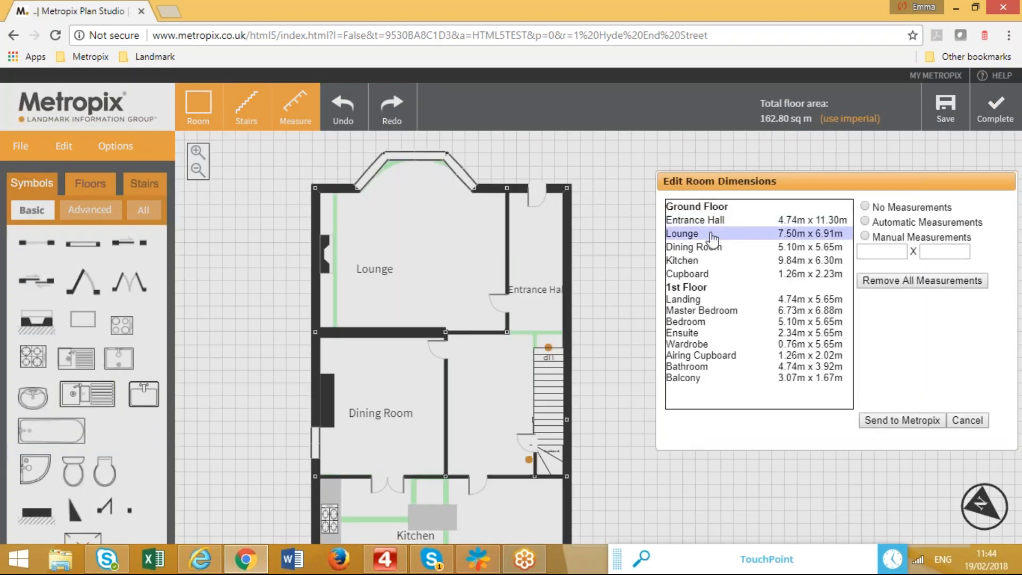
Move the Edit Room Dimensions window off the plan and set the Entrance Hall to No Measurements.
{"action": "left_click_drag", "start_coordinate": [901, 180], "coordinate": [804, 167]}
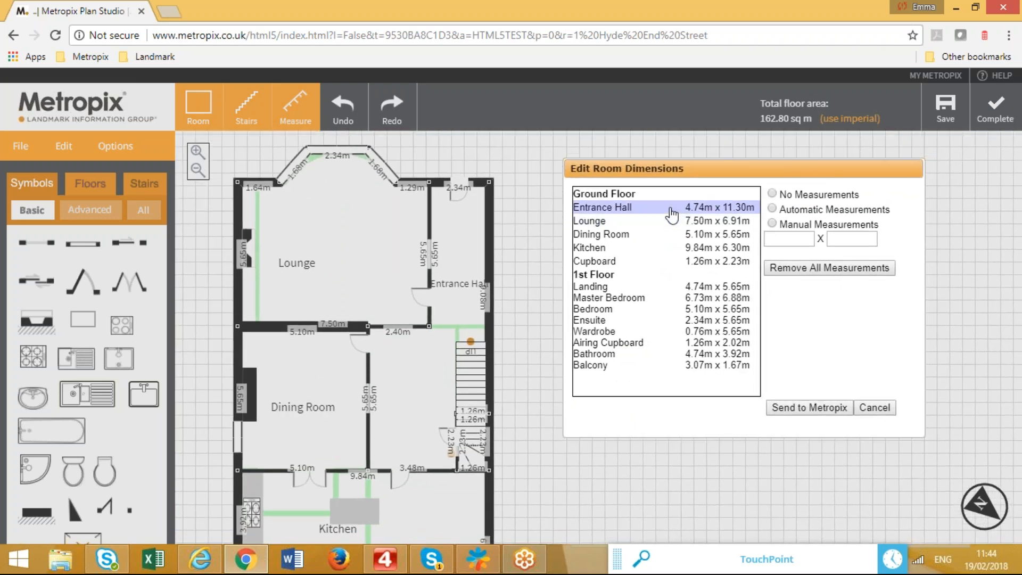
{"action": "left_click", "coordinate": [671, 214]}
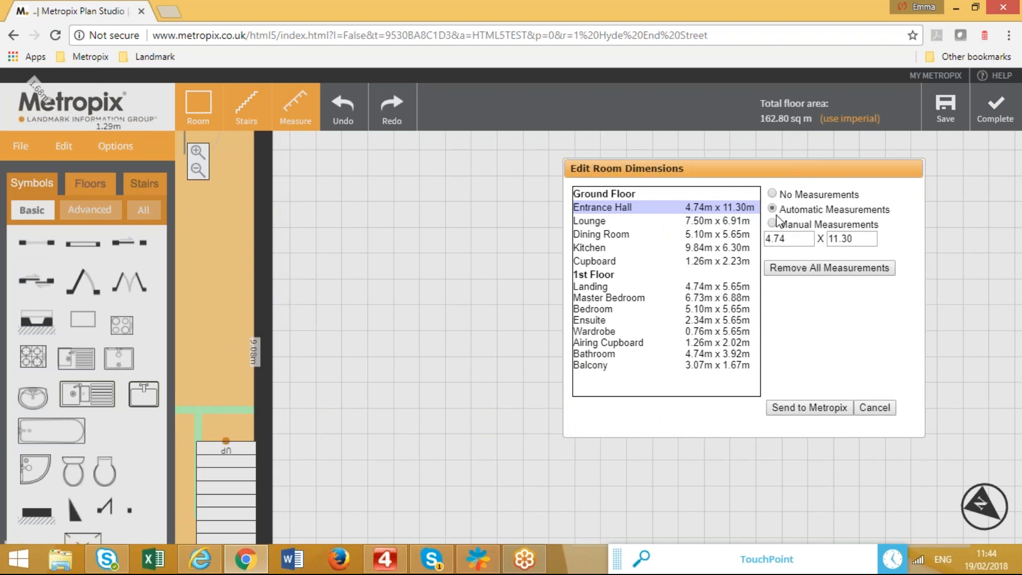
{"action": "left_click", "coordinate": [771, 194]}
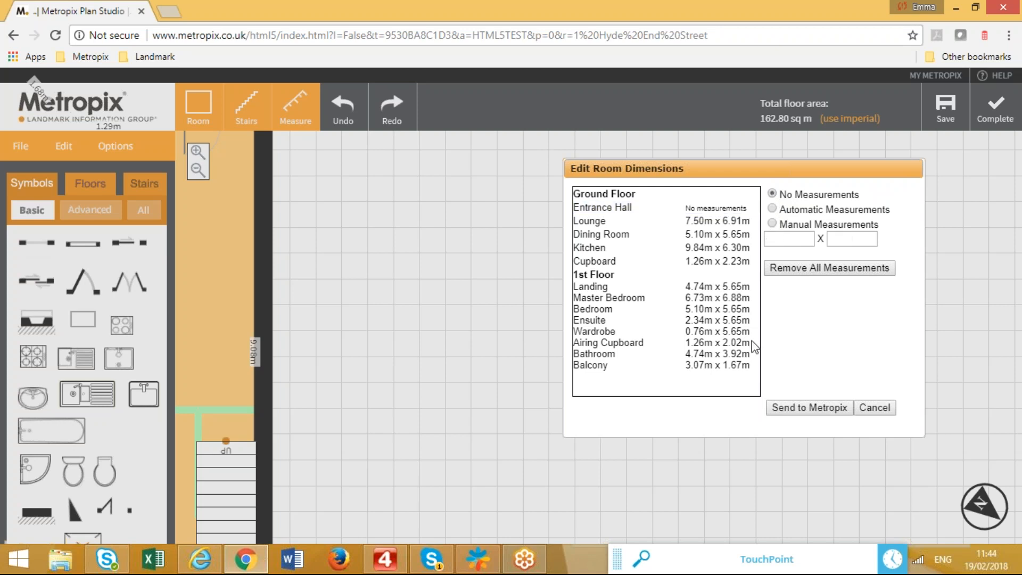
{"action": "left_click", "coordinate": [711, 222]}
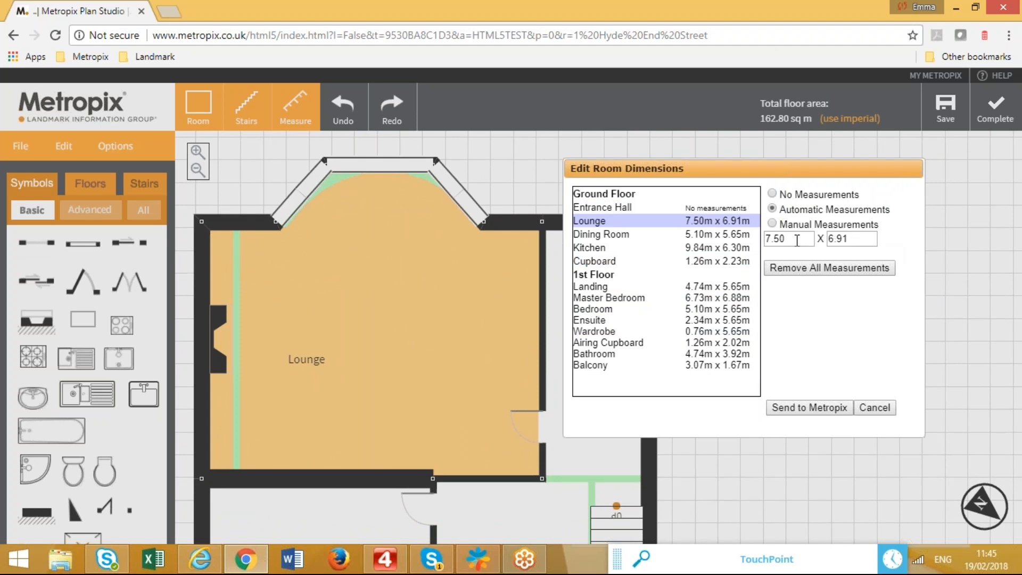
Change the Lounge dimensions from 6.91 to 6.95 and round the other to 7, giving 7 x 6.95.
{"action": "left_click", "coordinate": [853, 239]}
{"action": "left_click_drag", "start_coordinate": [843, 241], "coordinate": [872, 238]}
{"action": "type", "text": "5"}
{"action": "left_click", "coordinate": [805, 237]}
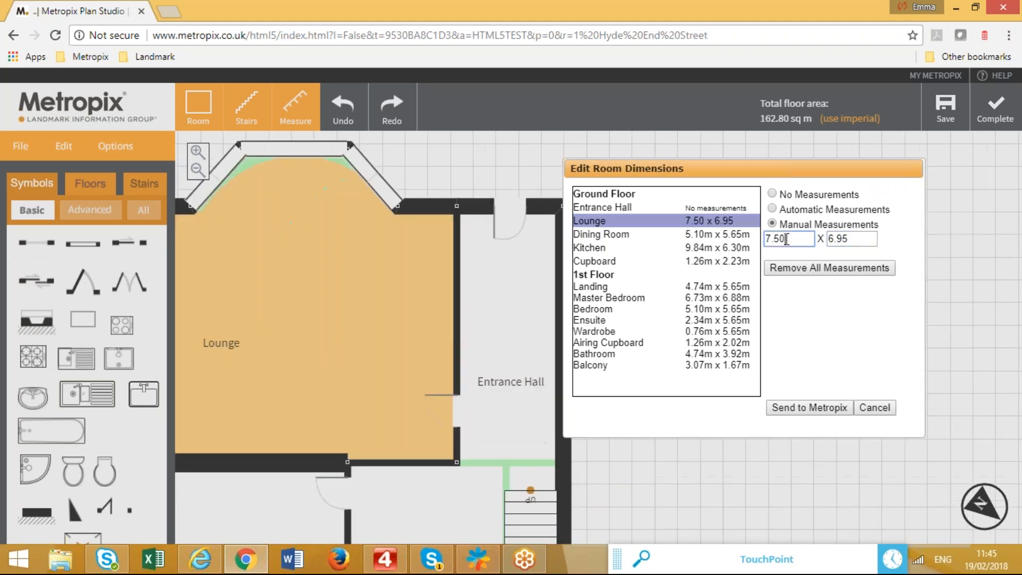
{"action": "key", "text": "BackSpace"}
{"action": "key", "text": "BackSpace"}
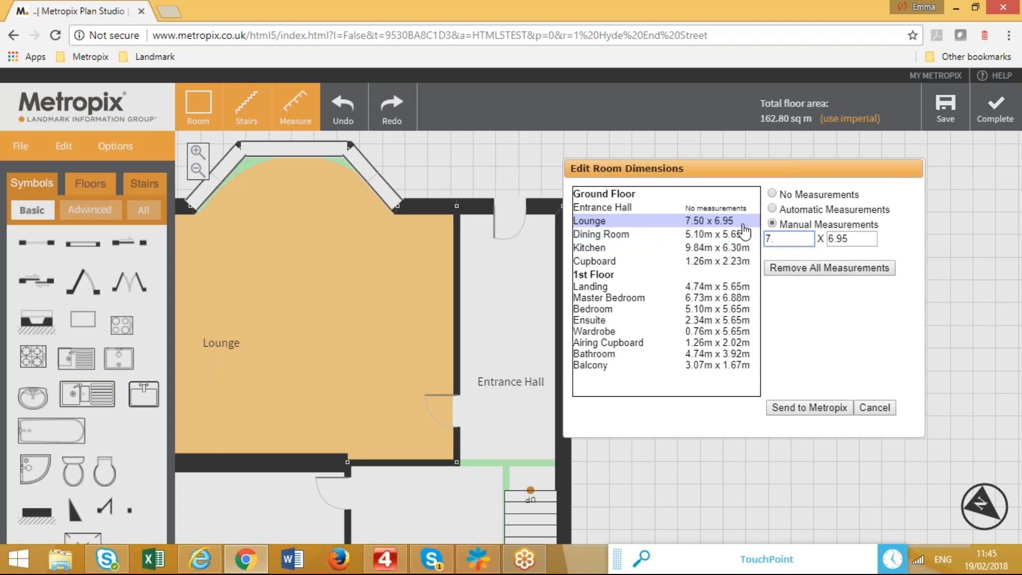
{"action": "key", "text": "BackSpace"}
{"action": "key", "text": "Return"}
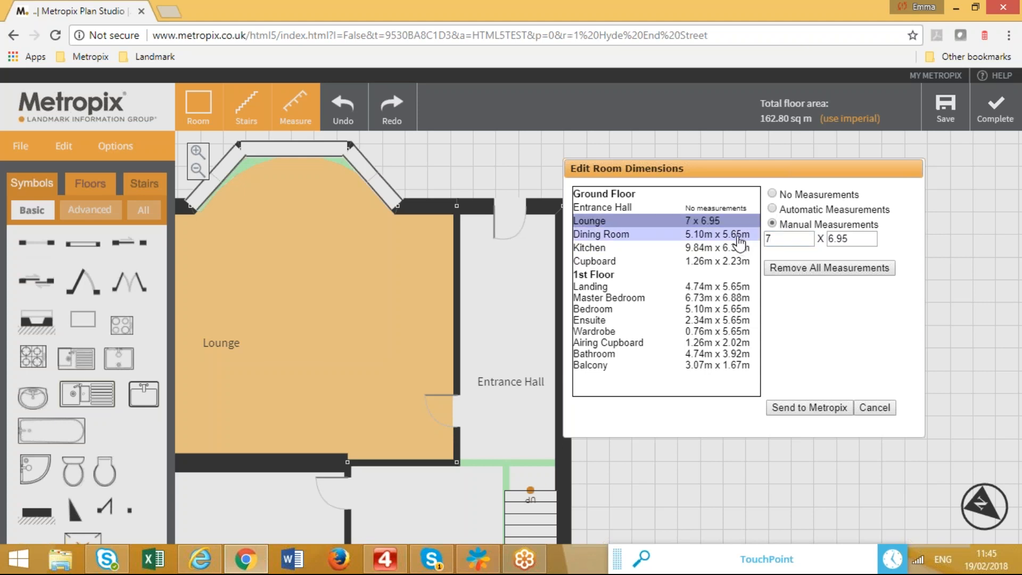
Check the Dining Room and Kitchen, and set Cupboard and Landing to No Measurements.
{"action": "left_click", "coordinate": [737, 236]}
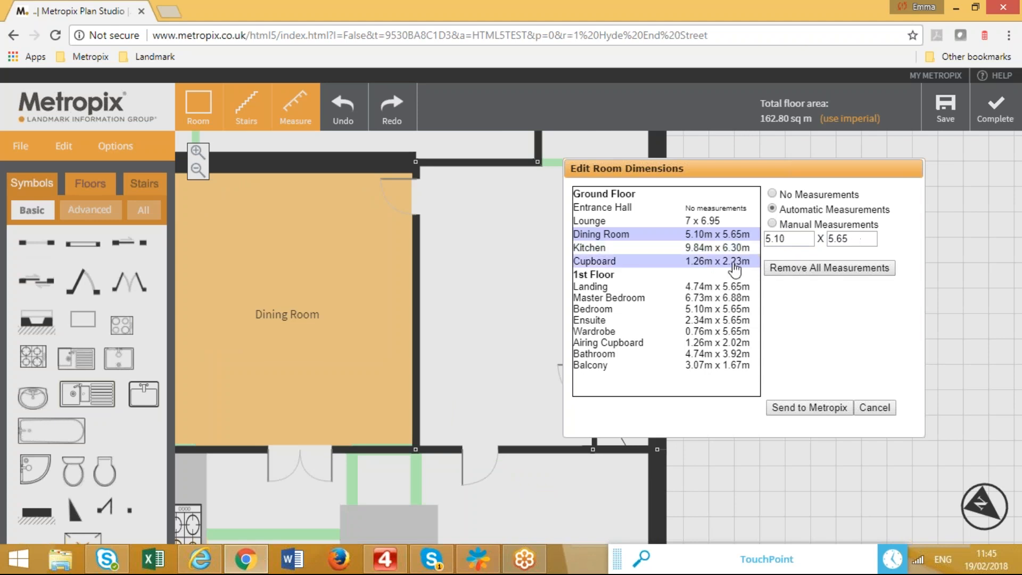
{"action": "left_click", "coordinate": [738, 250]}
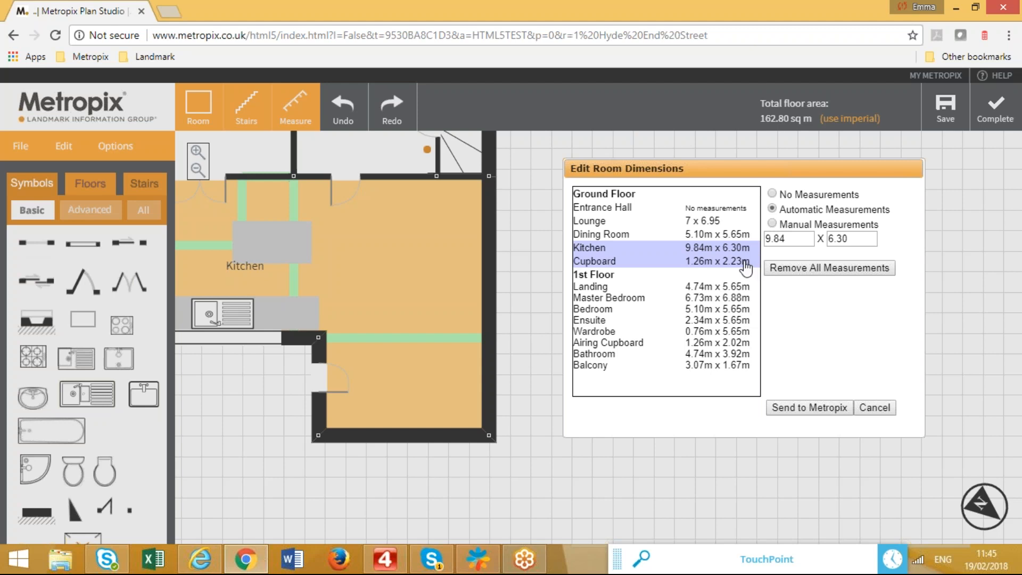
{"action": "left_click", "coordinate": [745, 265]}
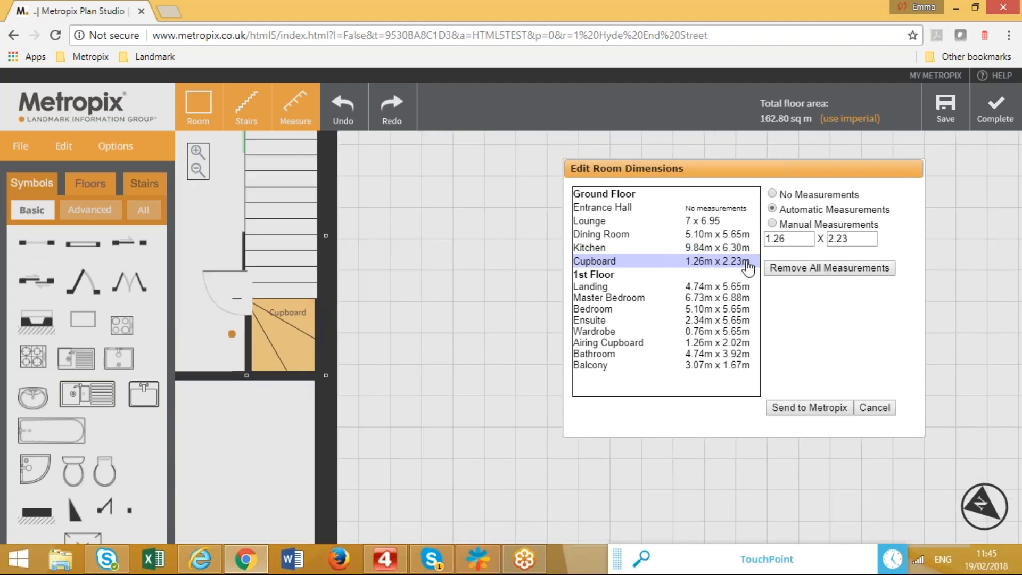
{"action": "left_click", "coordinate": [773, 194]}
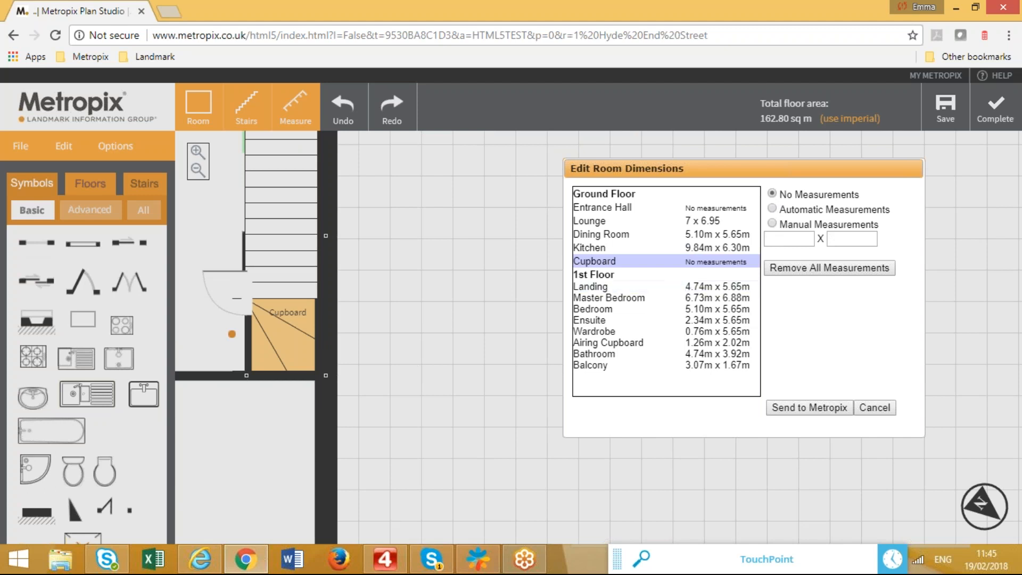
{"action": "left_click", "coordinate": [734, 290]}
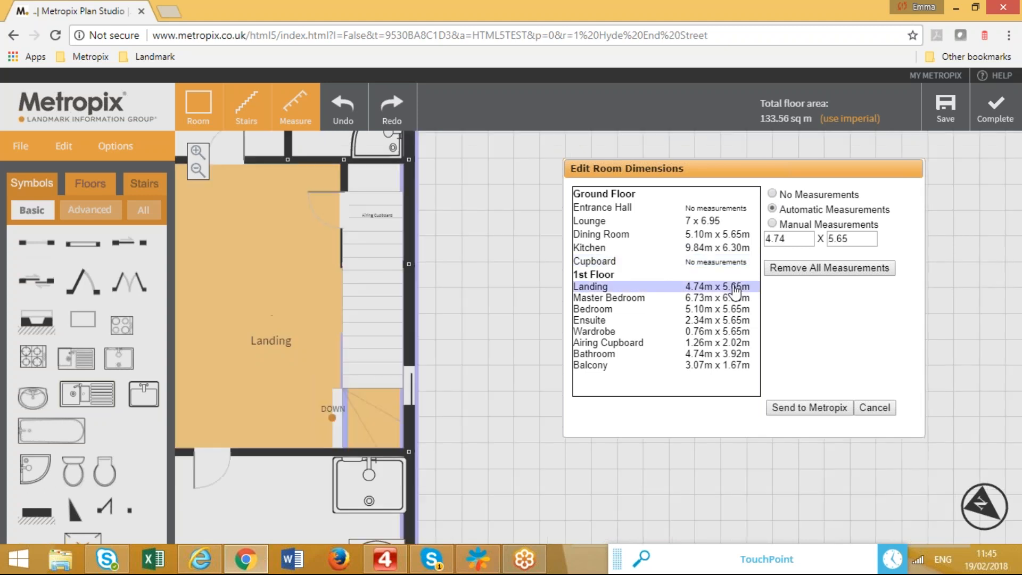
{"action": "left_click", "coordinate": [771, 194]}
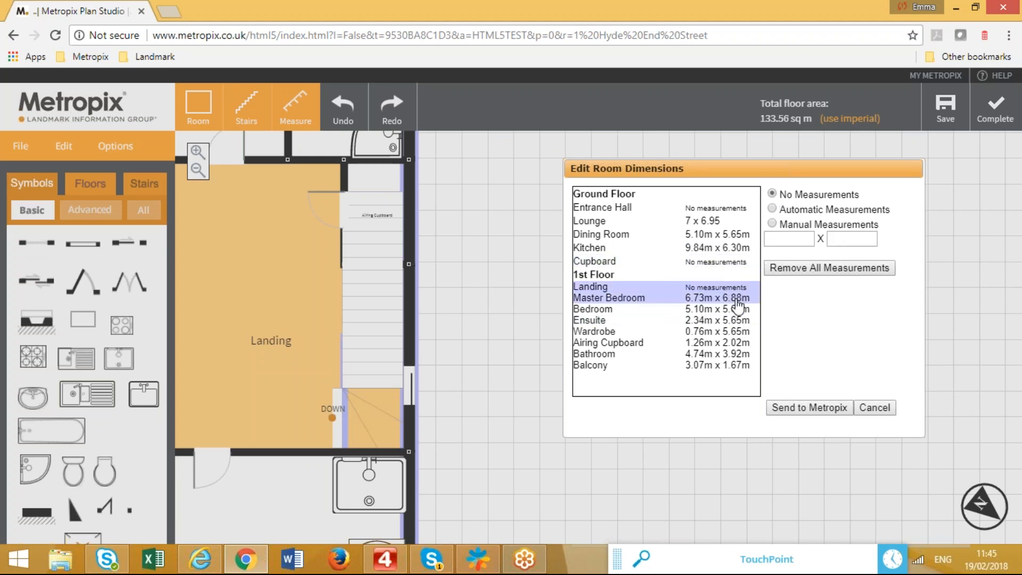
Change the Master Bedroom size to 6.73 x 7 by replacing 6.88 with 7.
{"action": "left_click", "coordinate": [736, 300]}
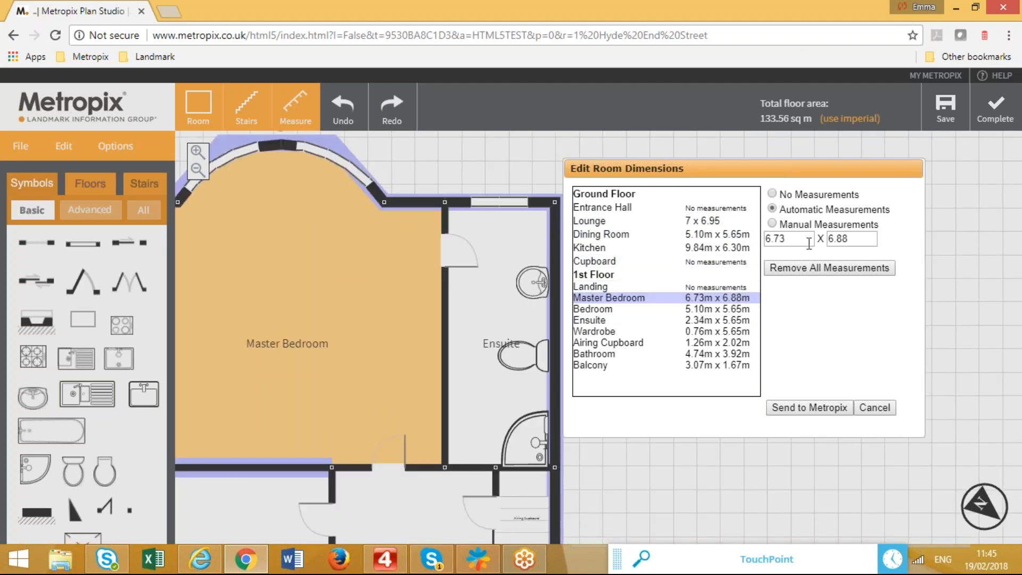
{"action": "left_click", "coordinate": [854, 239]}
{"action": "left_click_drag", "start_coordinate": [854, 240], "coordinate": [819, 239]}
{"action": "type", "text": "7"}
{"action": "left_click", "coordinate": [737, 312]}
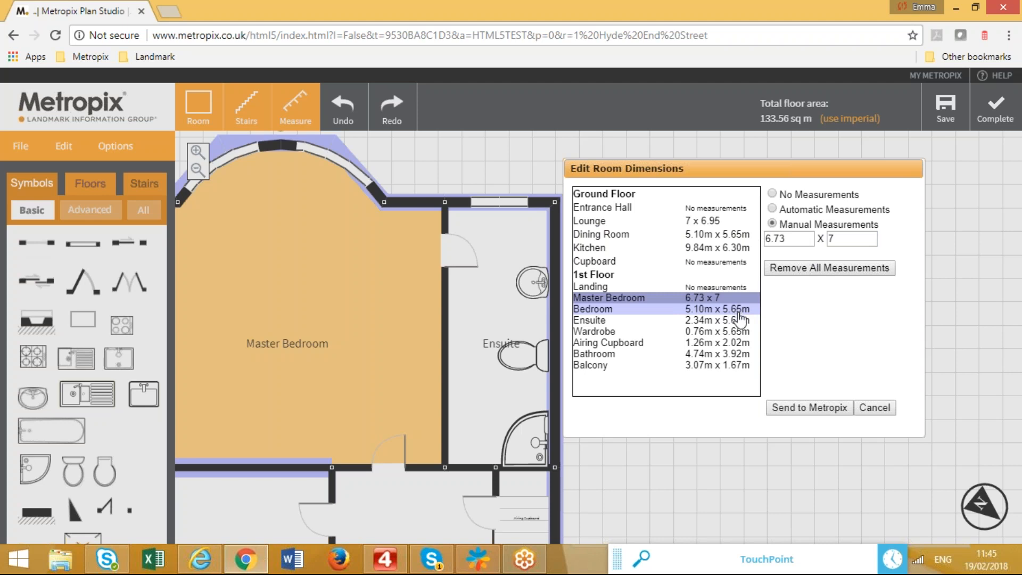
Set Ensuite, Wardrobe, Airing Cupboard and Balcony to No Measurements.
{"action": "left_click", "coordinate": [737, 312]}
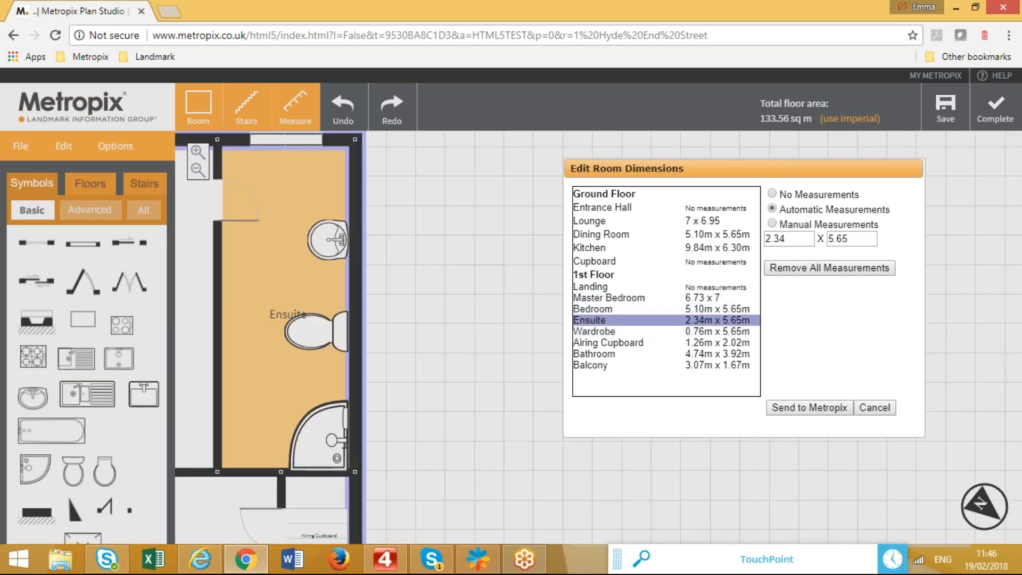
{"action": "left_click", "coordinate": [761, 293]}
{"action": "left_click", "coordinate": [772, 195]}
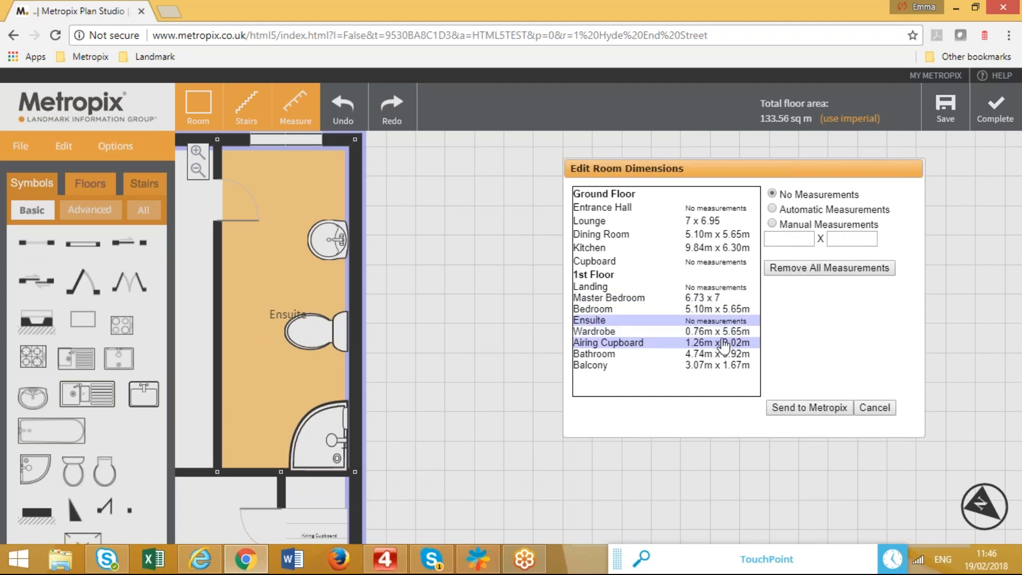
{"action": "left_click", "coordinate": [725, 332]}
{"action": "left_click", "coordinate": [772, 194]}
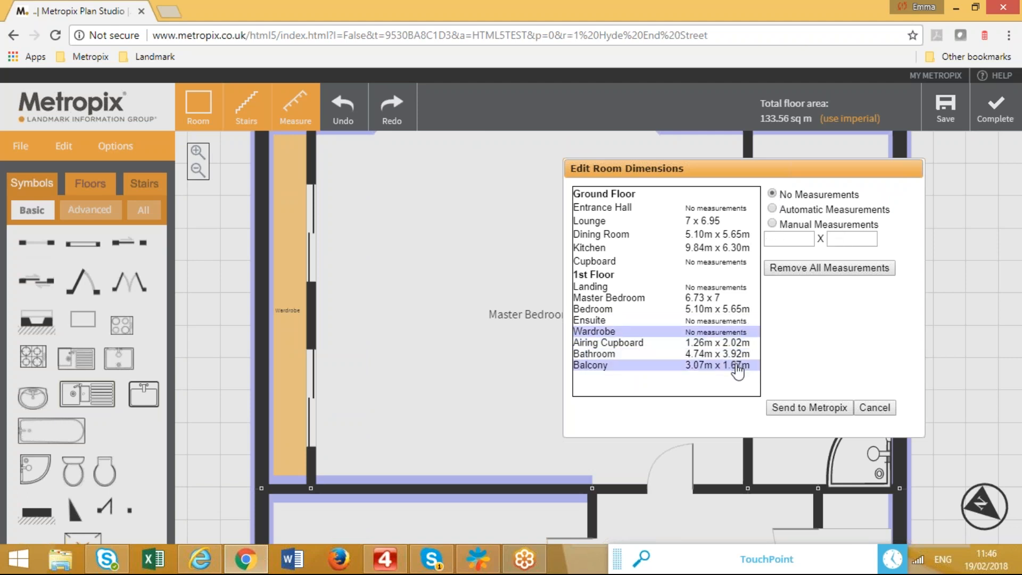
{"action": "left_click", "coordinate": [743, 343]}
{"action": "left_click", "coordinate": [772, 194]}
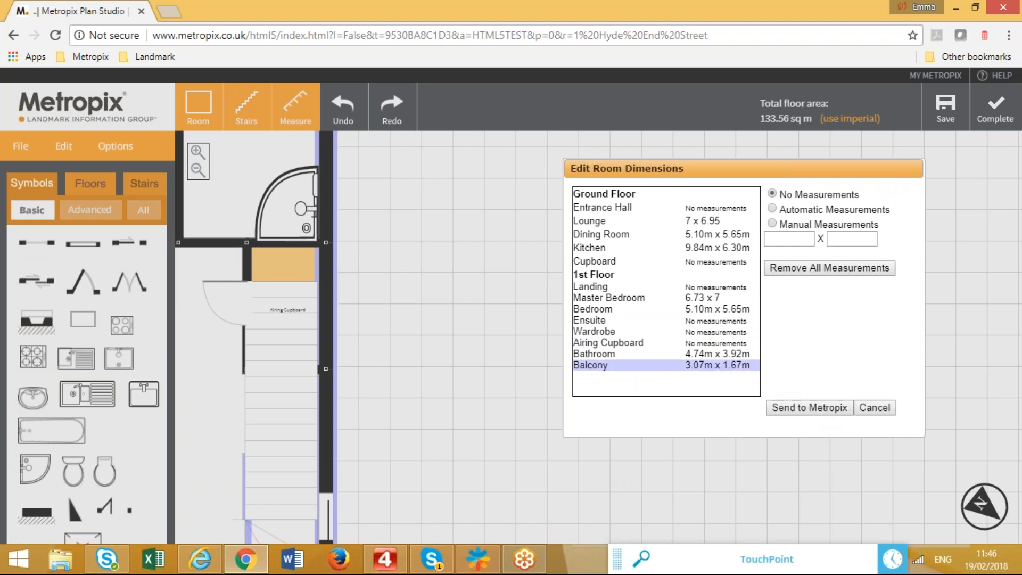
{"action": "left_click", "coordinate": [665, 364]}
{"action": "left_click", "coordinate": [771, 194]}
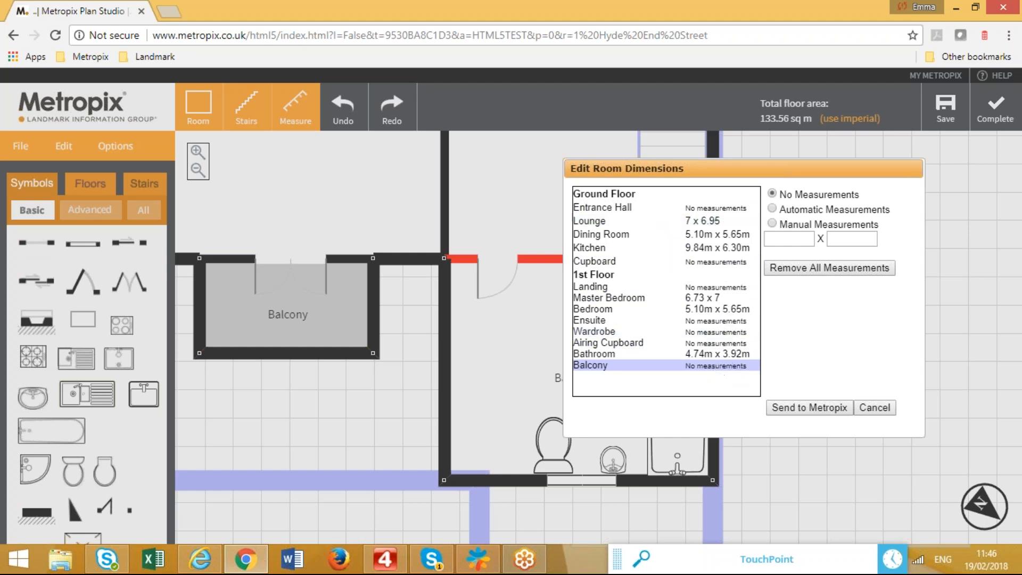
Submit the finished plan for processing and refresh repeatedly until its status updates.
{"action": "left_click", "coordinate": [823, 409]}
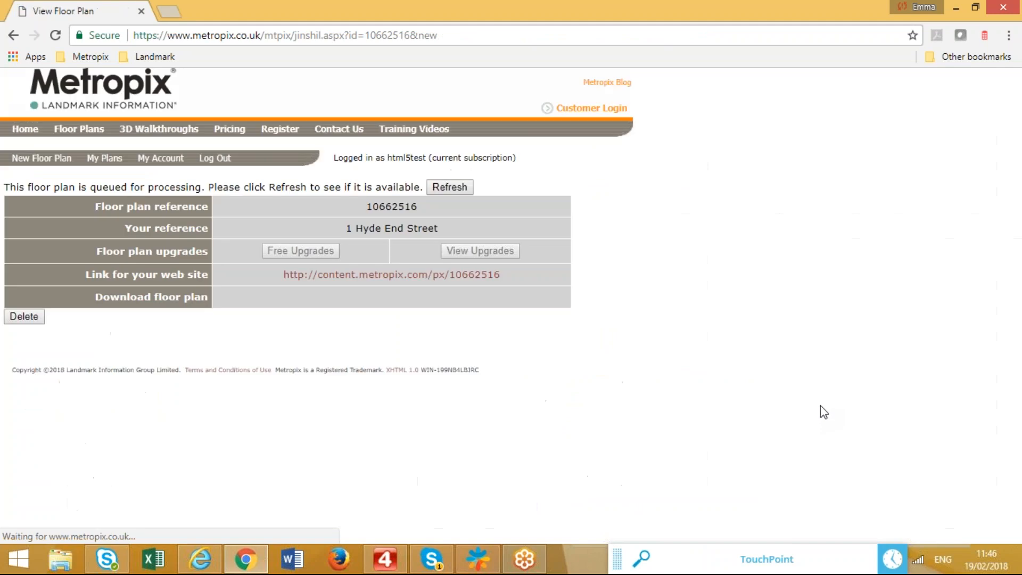
{"action": "left_click", "coordinate": [455, 189]}
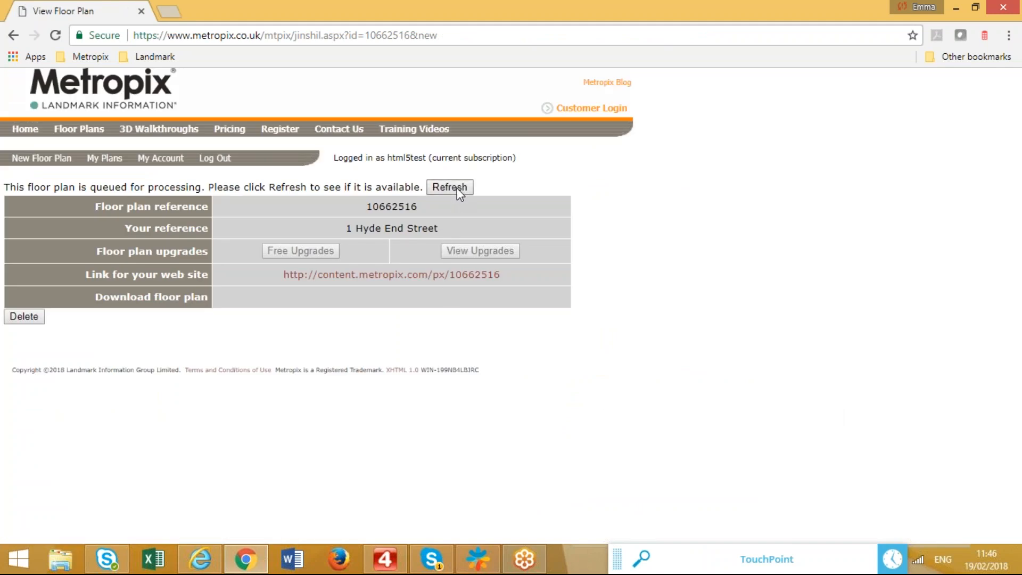
{"action": "left_click", "coordinate": [456, 188]}
{"action": "left_click", "coordinate": [459, 186]}
{"action": "left_click", "coordinate": [459, 186]}
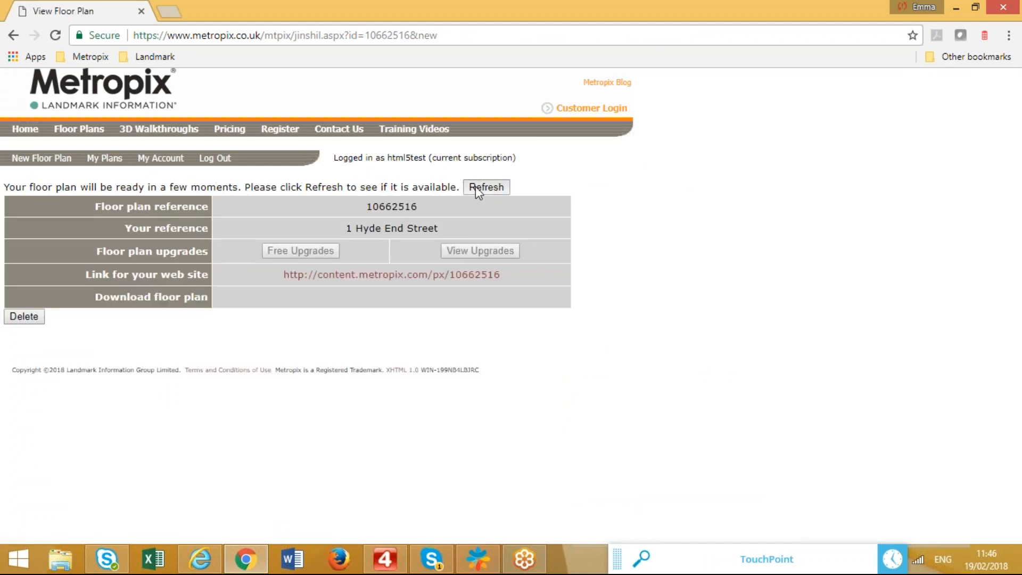
{"action": "left_click", "coordinate": [477, 190]}
{"action": "left_click", "coordinate": [487, 187]}
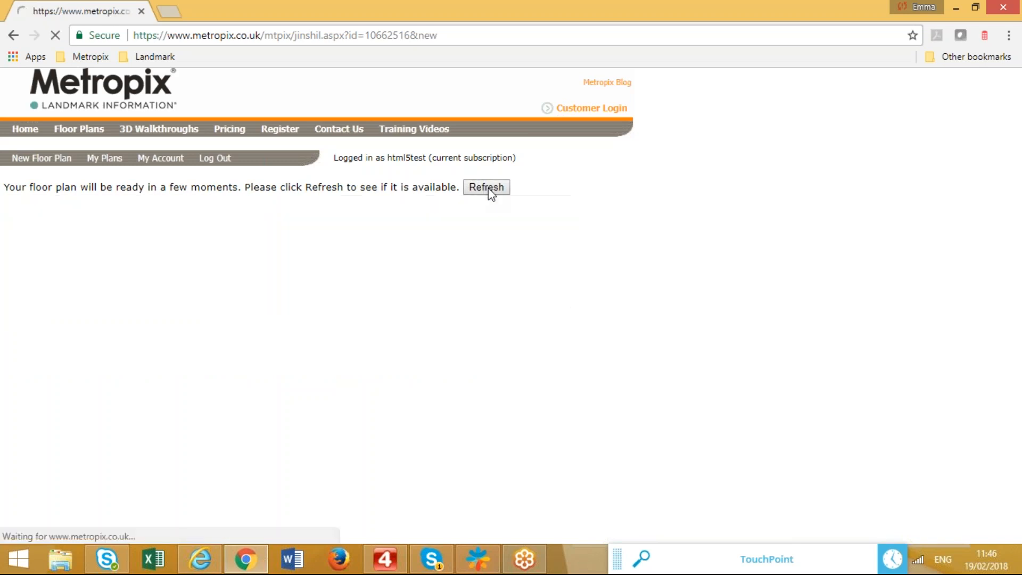
{"action": "left_click", "coordinate": [488, 187]}
{"action": "left_click", "coordinate": [488, 188]}
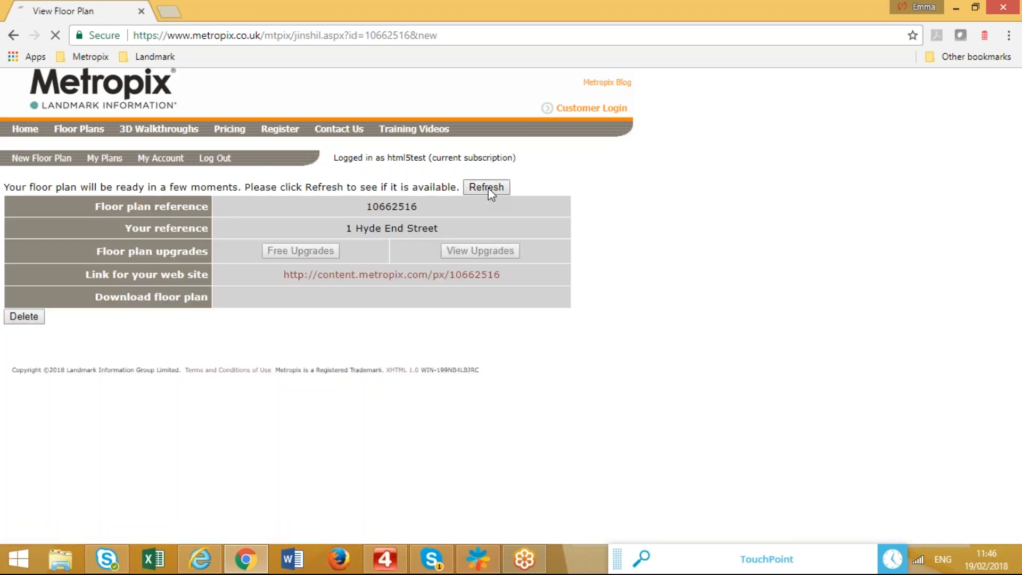
{"action": "left_click", "coordinate": [488, 187]}
{"action": "left_click", "coordinate": [487, 188]}
{"action": "left_click", "coordinate": [488, 188]}
{"action": "left_click", "coordinate": [488, 188]}
{"action": "left_click", "coordinate": [487, 187]}
{"action": "left_click", "coordinate": [488, 187]}
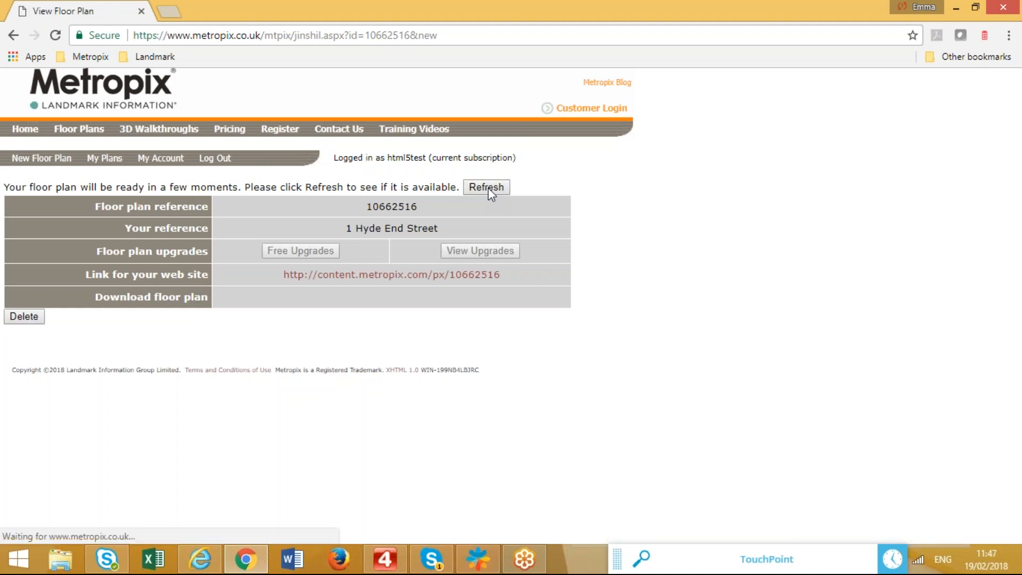
{"action": "left_click", "coordinate": [490, 187]}
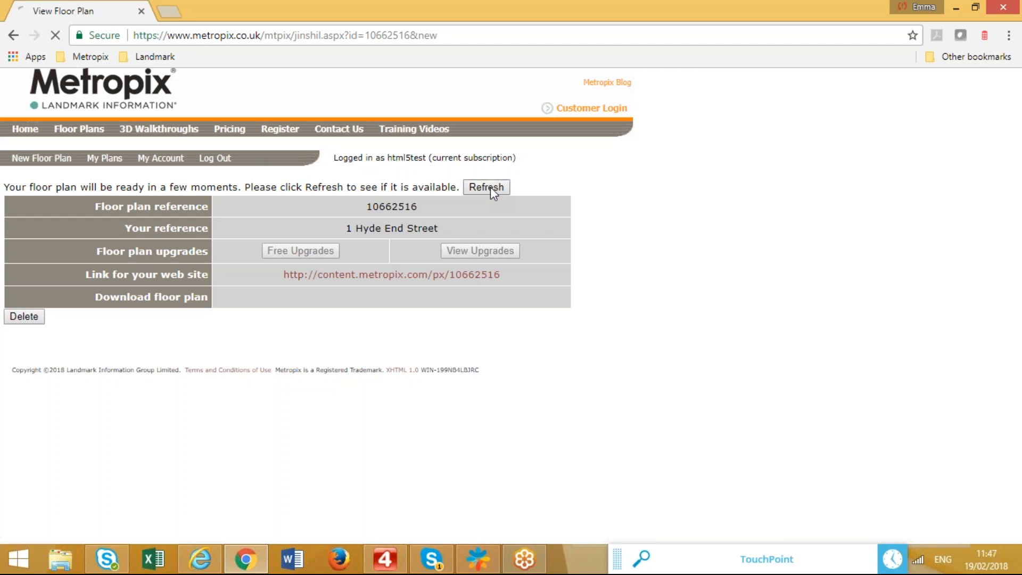
{"action": "left_click", "coordinate": [490, 187]}
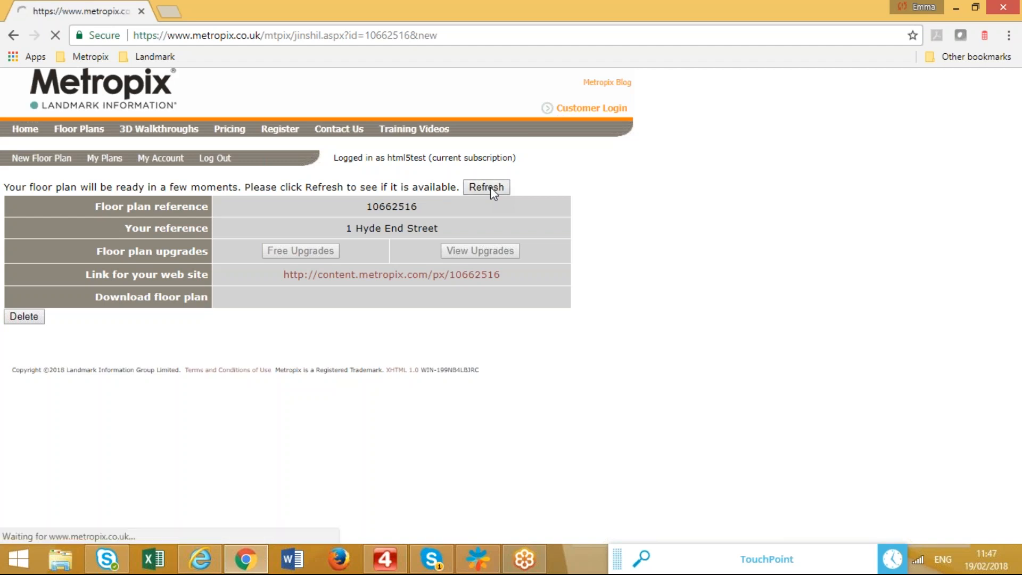
{"action": "left_click", "coordinate": [490, 187]}
{"action": "left_click", "coordinate": [490, 187]}
{"action": "left_click", "coordinate": [491, 187]}
{"action": "left_click", "coordinate": [490, 187]}
{"action": "left_click", "coordinate": [490, 187]}
{"action": "left_click", "coordinate": [490, 187]}
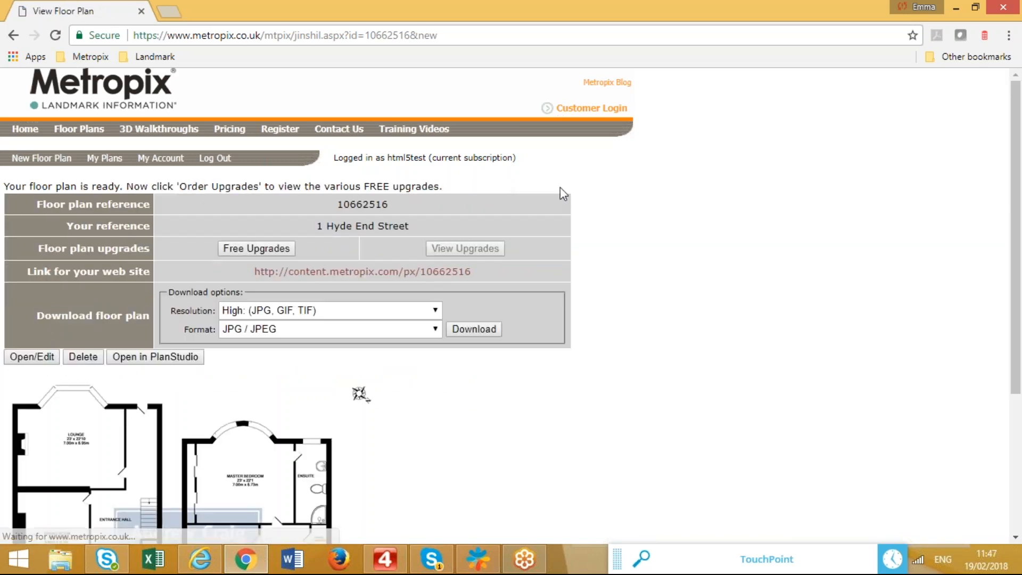
Preview the processed two-floor black-and-white plan and download the finished JPG.
{"action": "scroll", "coordinate": [611, 278], "scroll_direction": "down", "scroll_amount": 4}
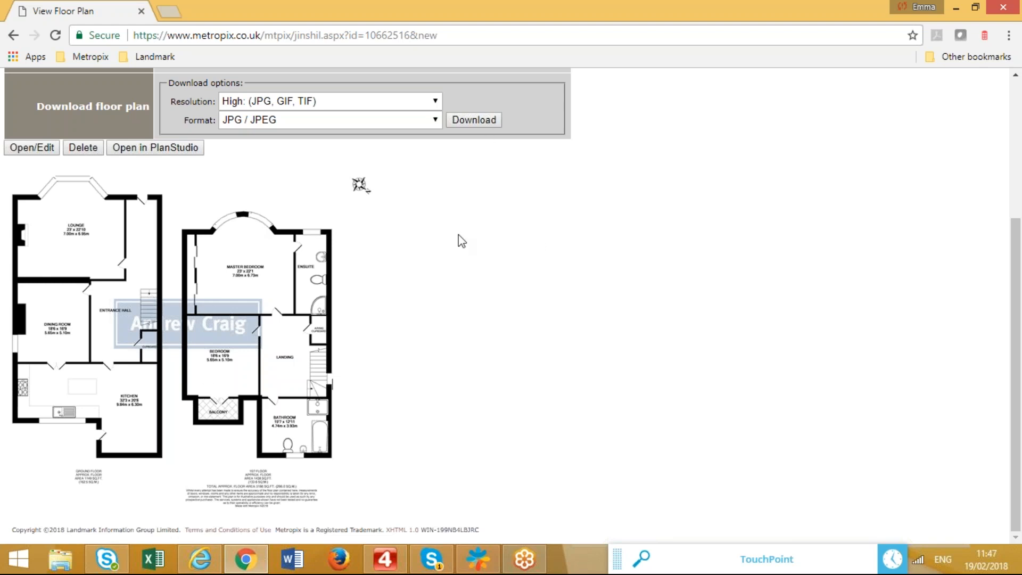
{"action": "scroll", "coordinate": [536, 250], "scroll_direction": "up", "scroll_amount": 1}
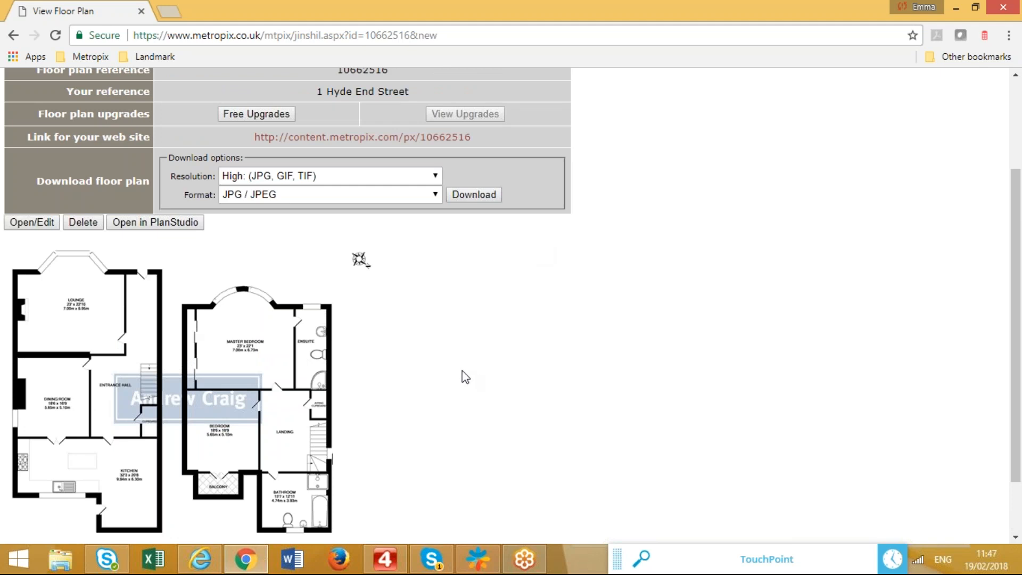
{"action": "left_click", "coordinate": [481, 198]}
{"action": "scroll", "coordinate": [195, 405], "scroll_direction": "up", "scroll_amount": 2}
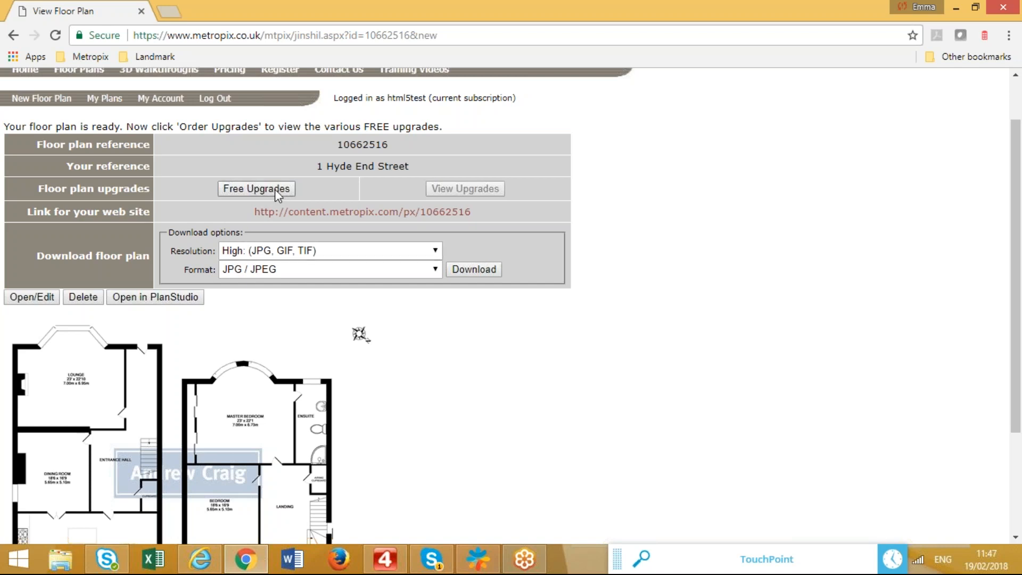
Choose the free Colour Floor Plan upgrade from Free Upgrades and confirm the order.
{"action": "left_click", "coordinate": [278, 192]}
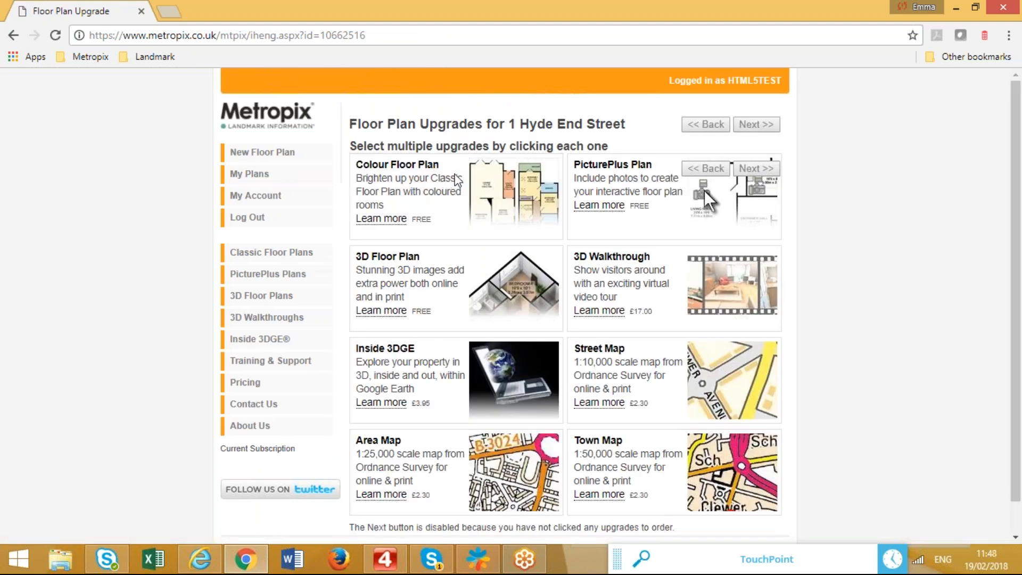
{"action": "left_click", "coordinate": [502, 190]}
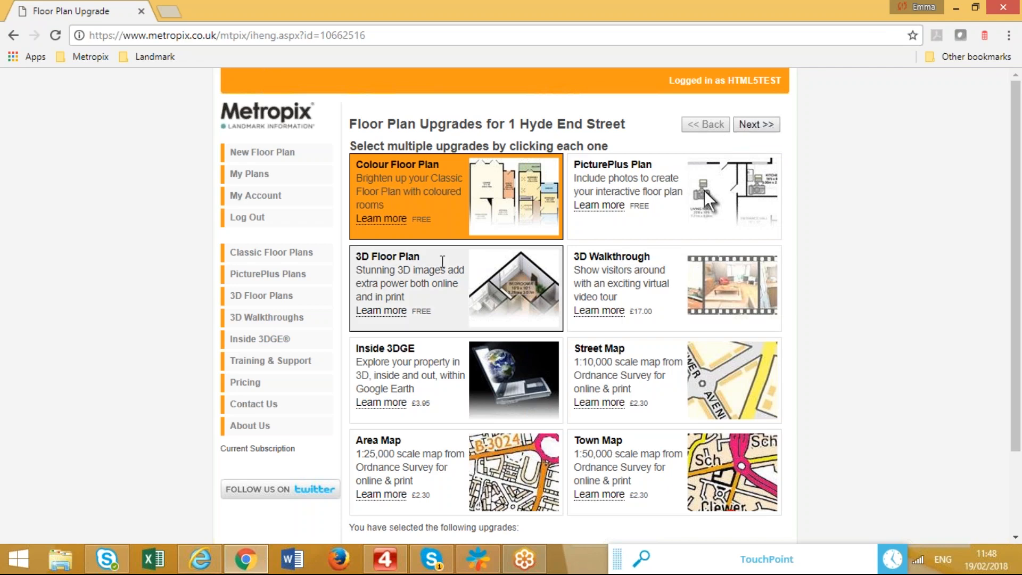
{"action": "left_click", "coordinate": [765, 125]}
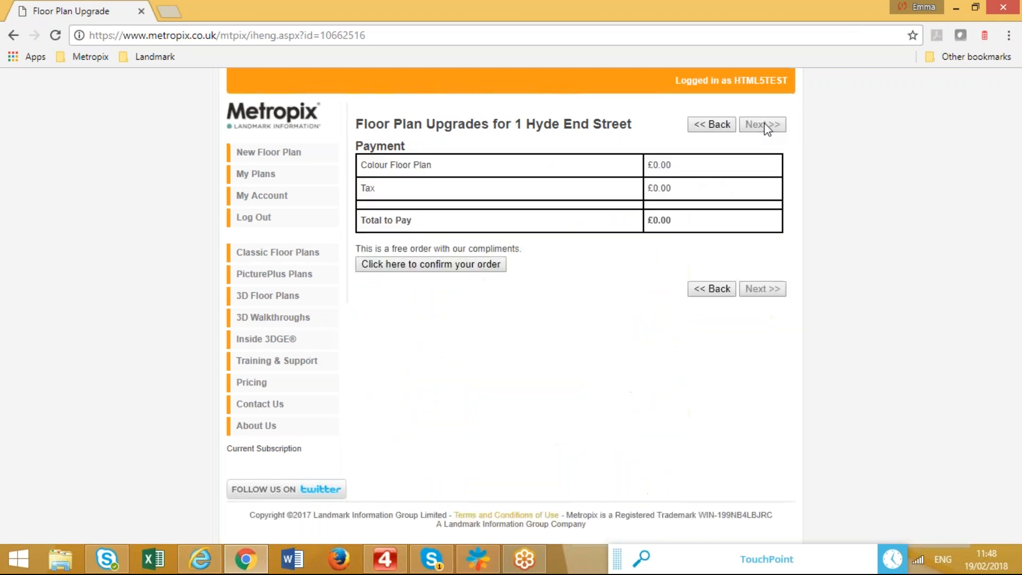
{"action": "left_click", "coordinate": [446, 267]}
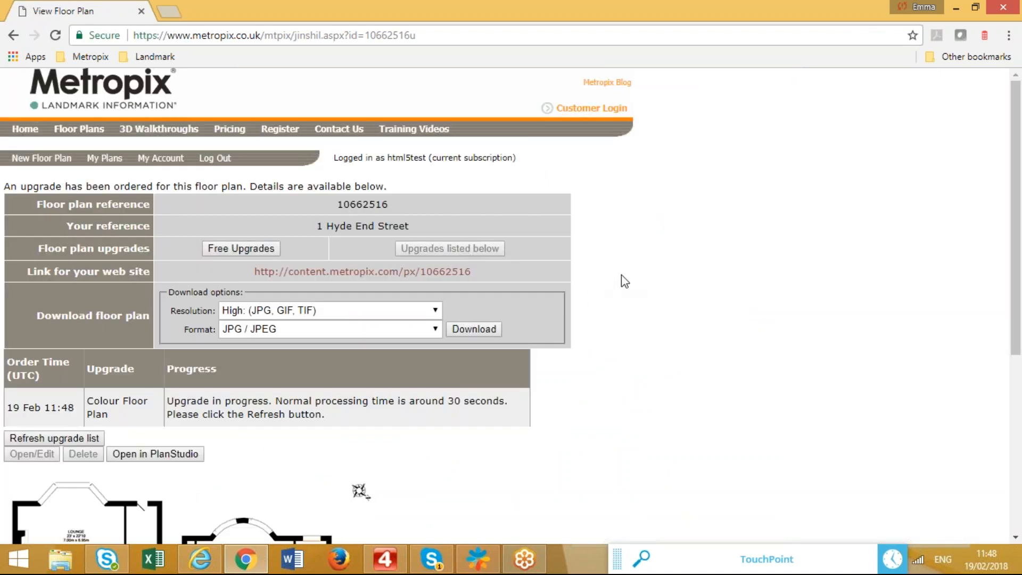
{"action": "scroll", "coordinate": [628, 276], "scroll_direction": "down", "scroll_amount": 3}
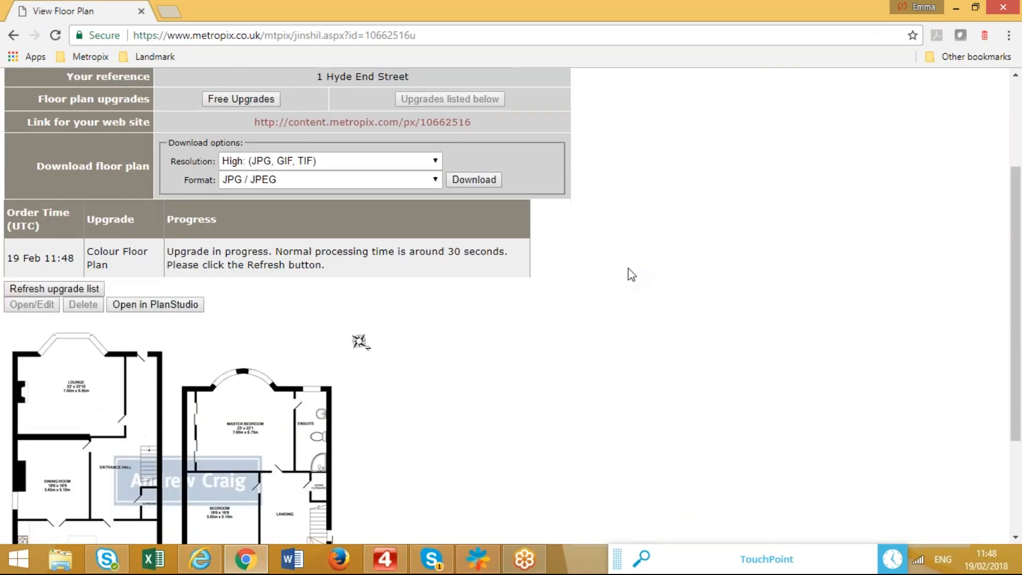
{"action": "scroll", "coordinate": [629, 274], "scroll_direction": "up", "scroll_amount": 3}
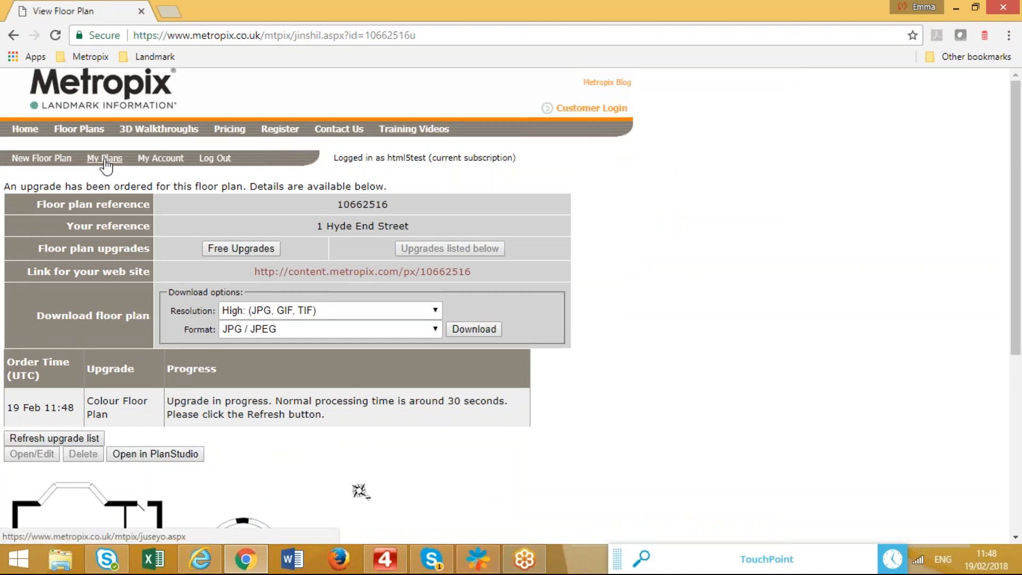
Open My Plans and reload until the property appears at the top of the ready plans.
{"action": "left_click", "coordinate": [104, 160]}
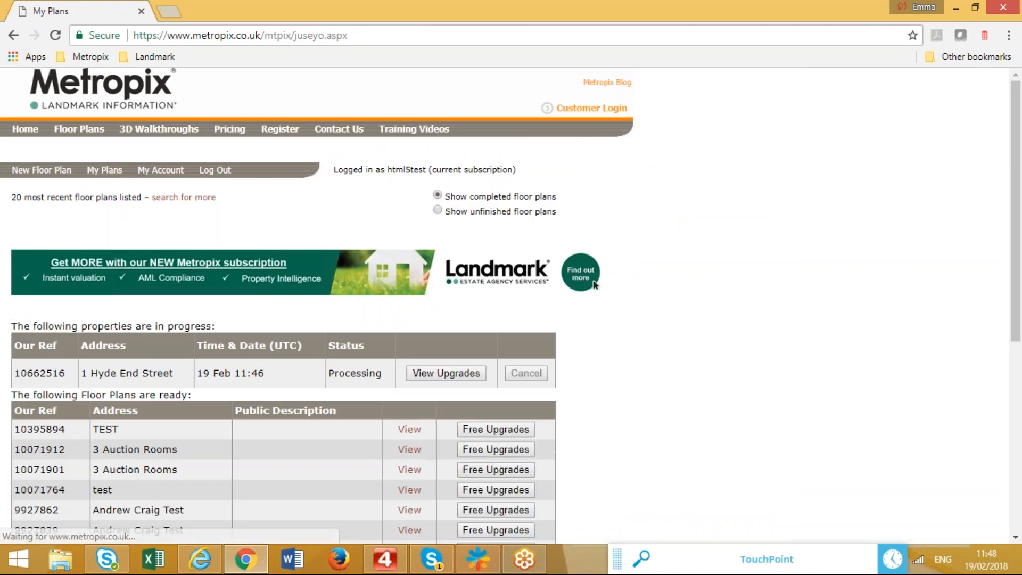
{"action": "left_click", "coordinate": [109, 171]}
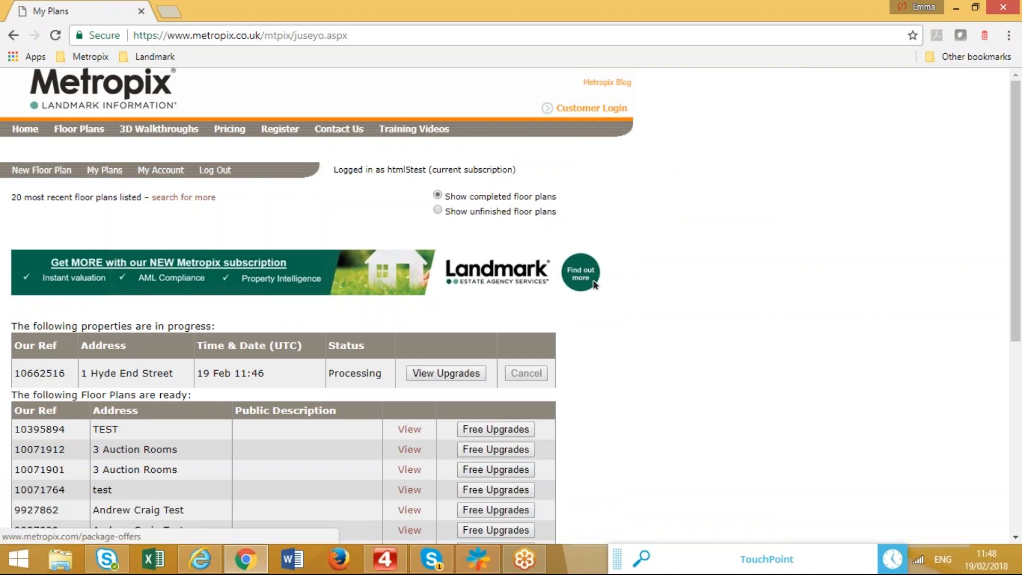
{"action": "left_click", "coordinate": [111, 171]}
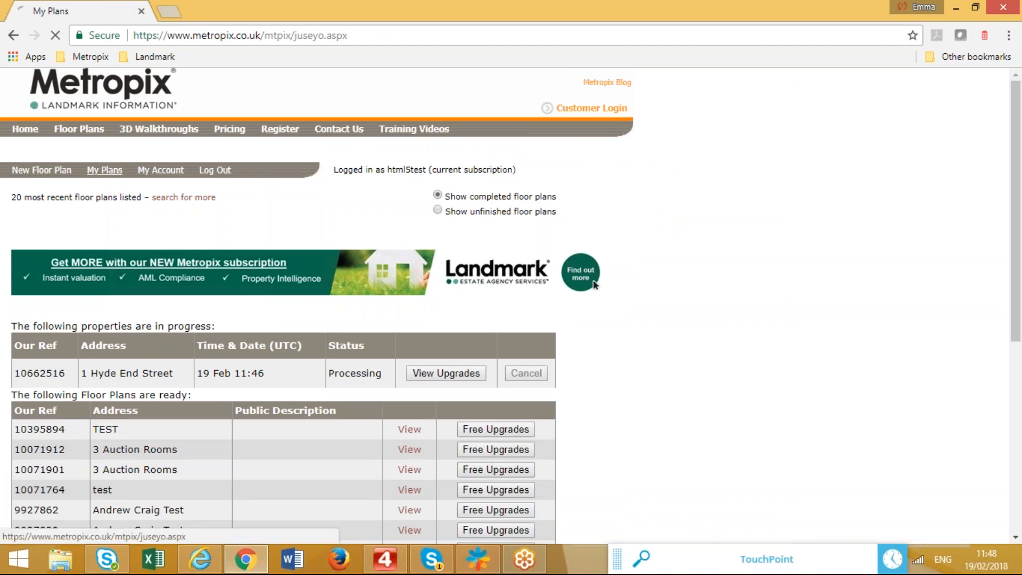
{"action": "left_click", "coordinate": [111, 170]}
{"action": "left_click", "coordinate": [110, 170]}
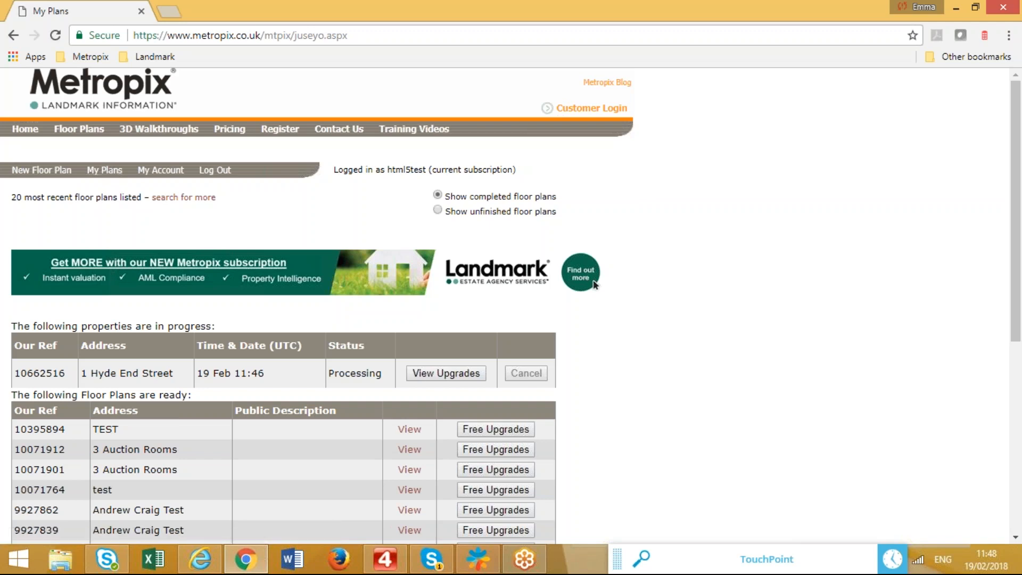
{"action": "left_click", "coordinate": [111, 170]}
{"action": "left_click", "coordinate": [110, 170]}
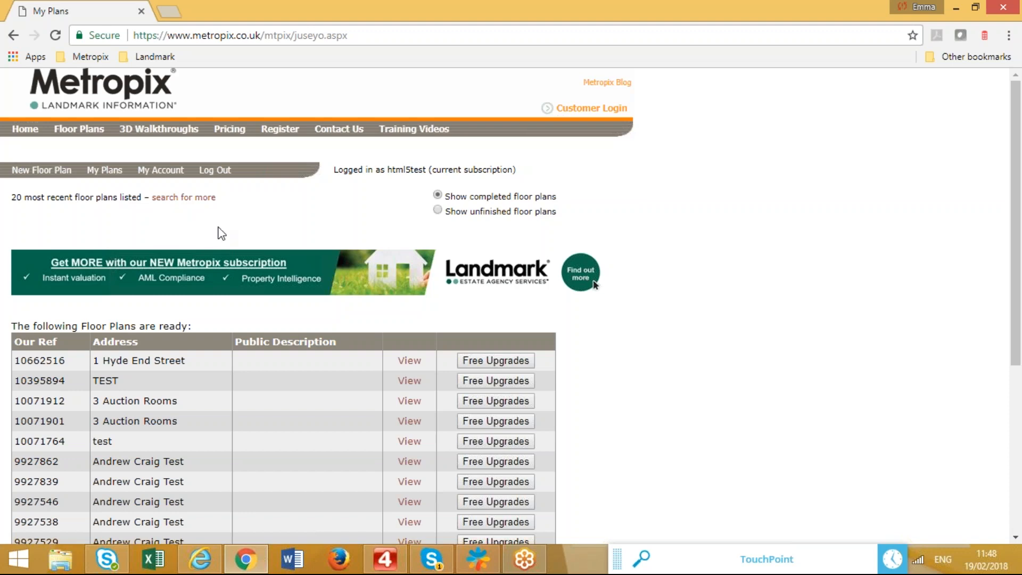
{"action": "left_click", "coordinate": [409, 361]}
{"action": "scroll", "coordinate": [609, 324], "scroll_direction": "down", "scroll_amount": 4}
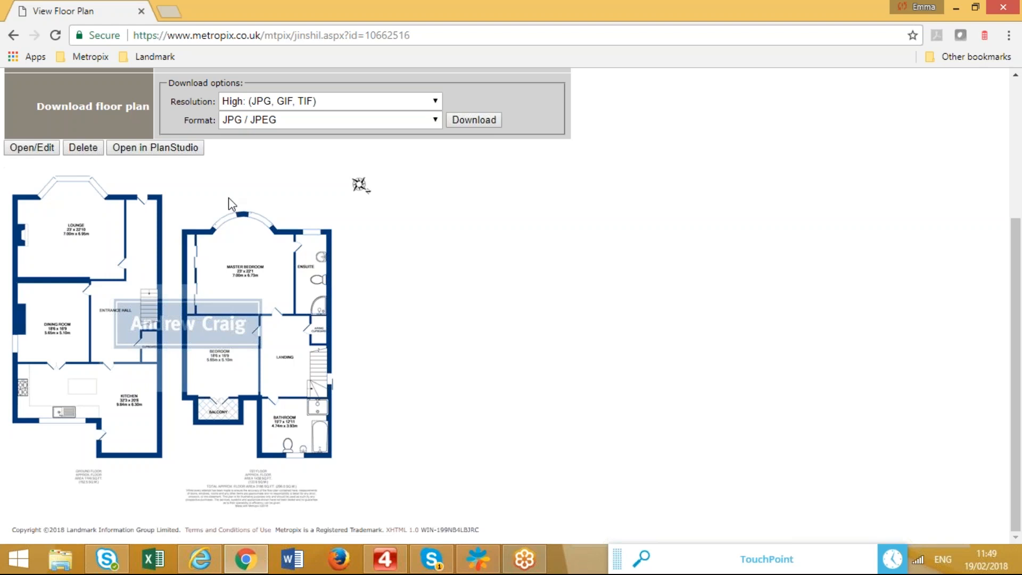
{"action": "scroll", "coordinate": [466, 281], "scroll_direction": "up", "scroll_amount": 1}
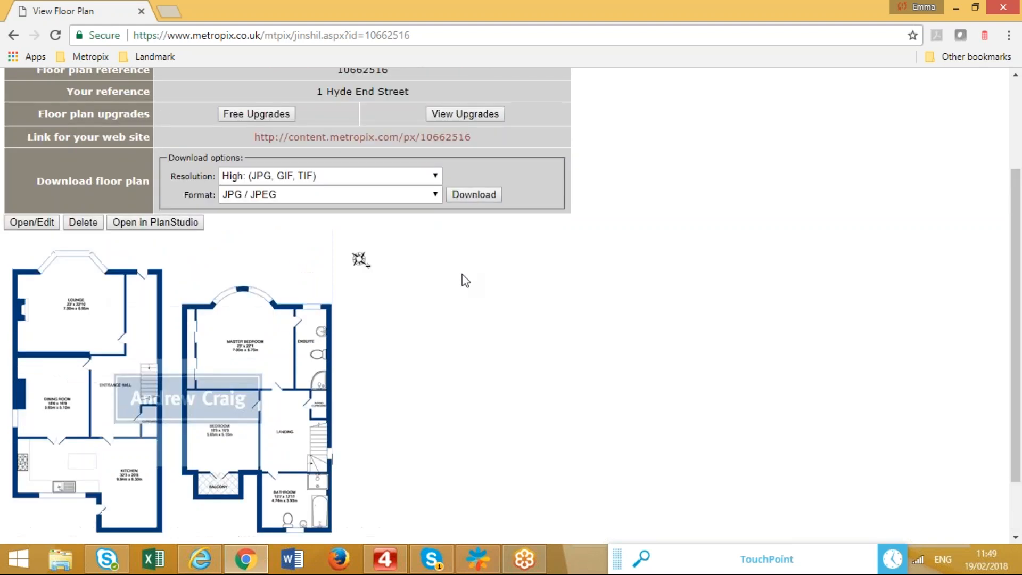
{"action": "scroll", "coordinate": [447, 280], "scroll_direction": "up", "scroll_amount": 2}
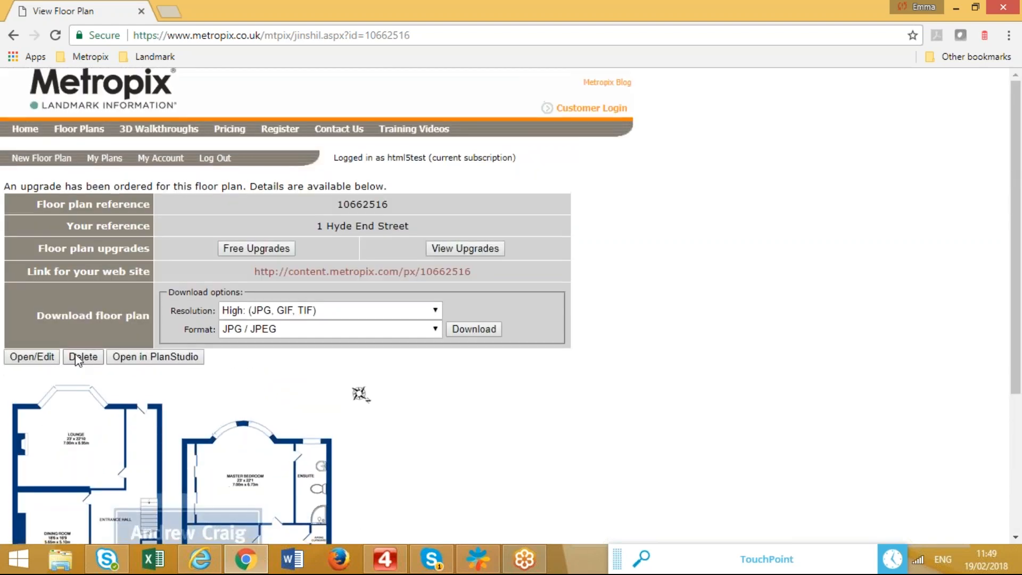
{"action": "scroll", "coordinate": [195, 391], "scroll_direction": "down", "scroll_amount": 2}
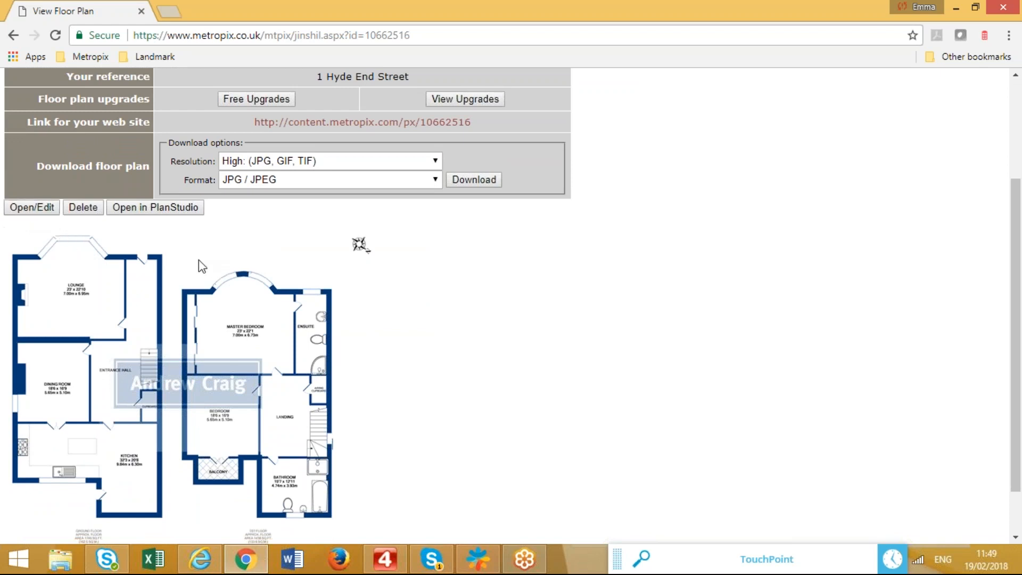
{"action": "scroll", "coordinate": [199, 260], "scroll_direction": "up", "scroll_amount": 2}
{"action": "scroll", "coordinate": [540, 351], "scroll_direction": "up", "scroll_amount": 2}
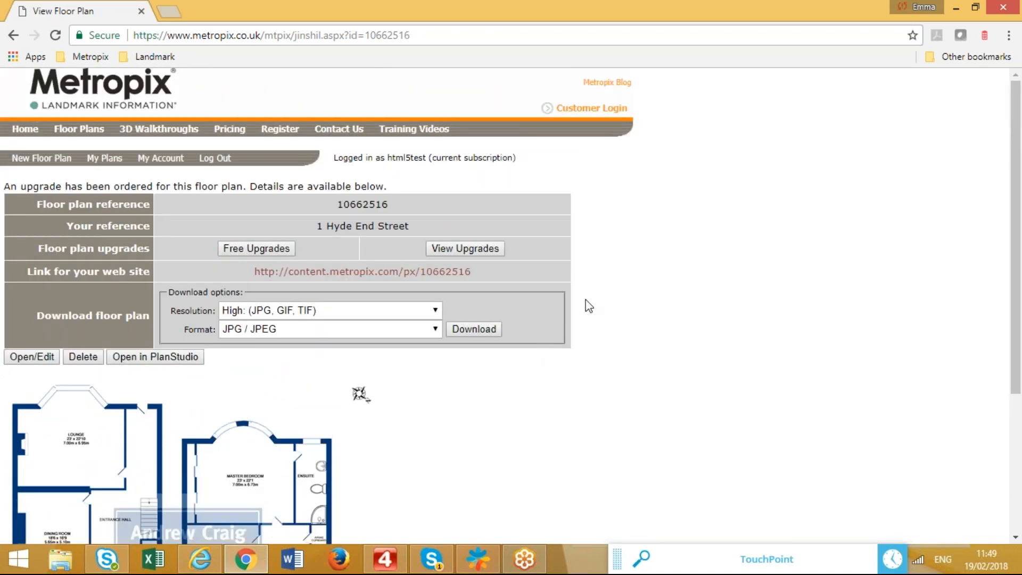
{"action": "left_click", "coordinate": [110, 160]}
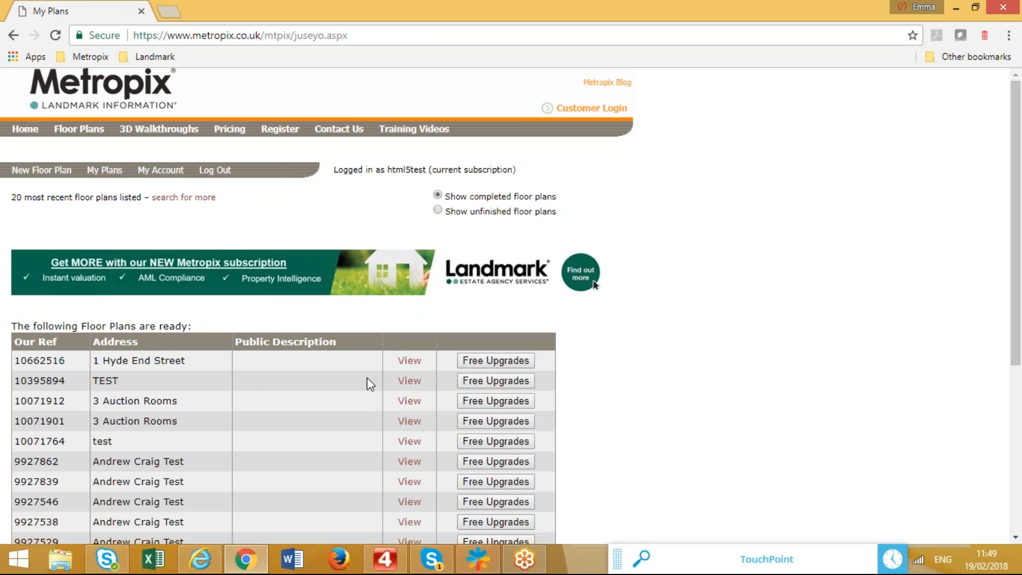
{"action": "scroll", "coordinate": [365, 382], "scroll_direction": "down", "scroll_amount": 3}
{"action": "scroll", "coordinate": [326, 386], "scroll_direction": "up", "scroll_amount": 3}
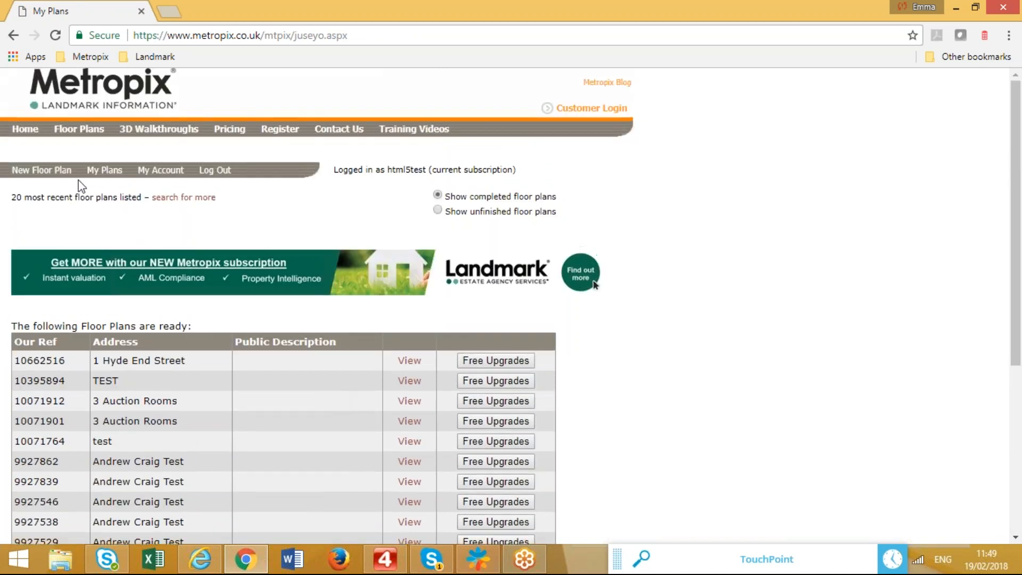